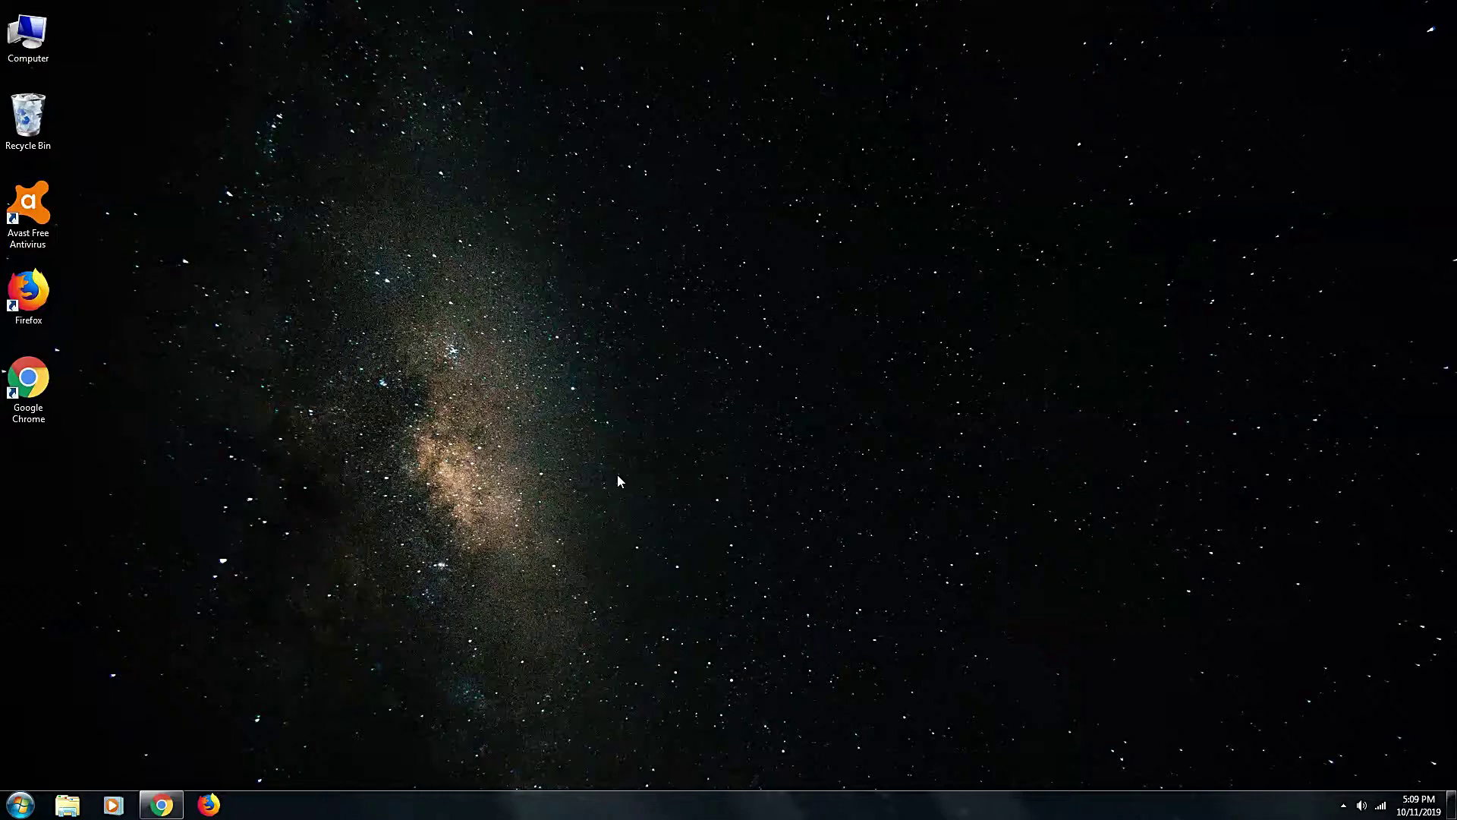
Step: Restore the Chrome window showing Google search results for 'google' from the taskbar
{"action": "left_click", "coordinate": [166, 805]}
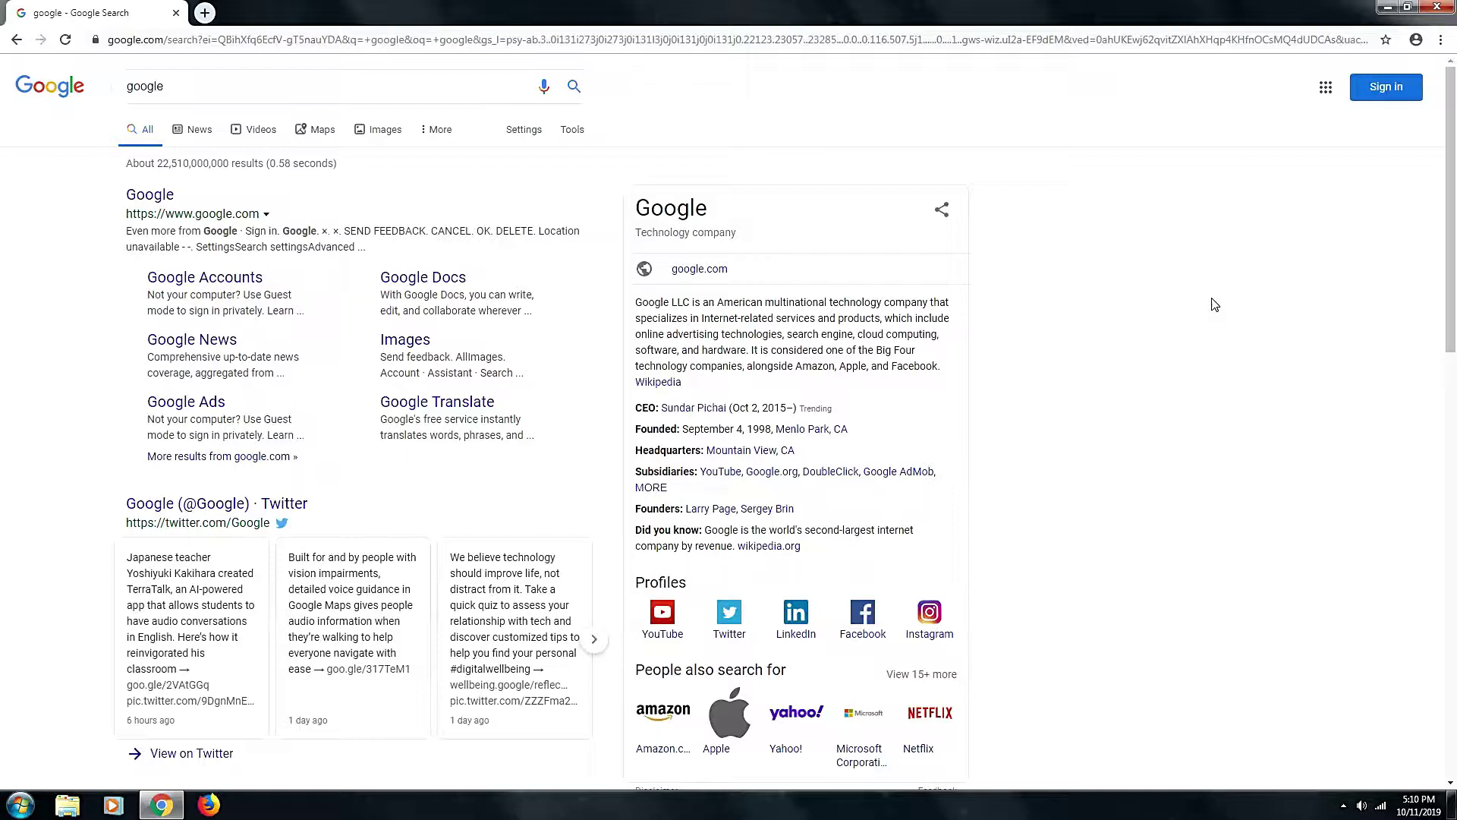
Step: Replace the Google query with 'windowtop info' and open the windowtop.info result
{"action": "left_click", "coordinate": [253, 86]}
{"action": "key", "text": "ctrl+a"}
{"action": "key", "text": "BackSpace"}
{"action": "type", "text": "windowtop"}
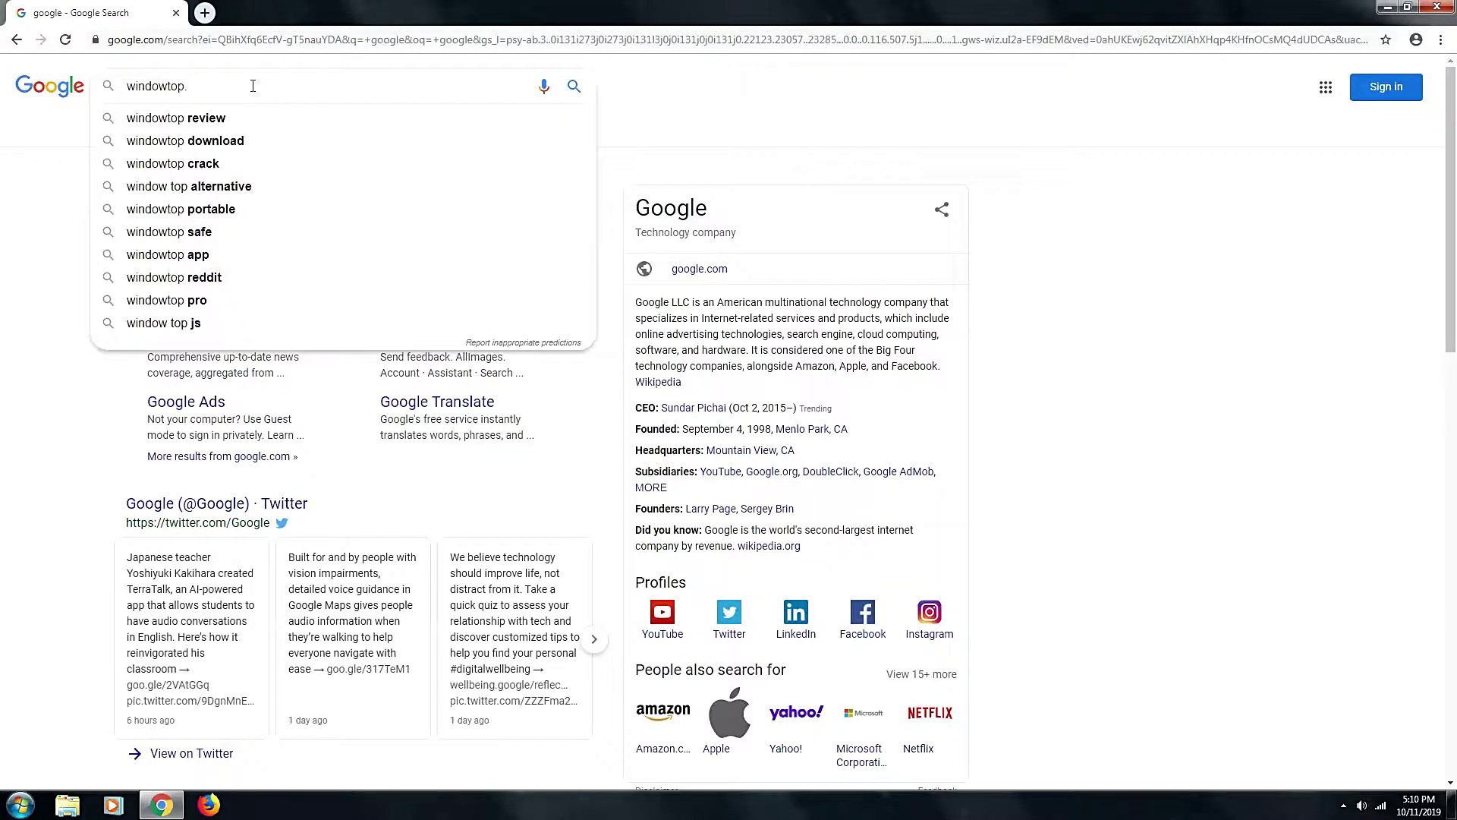
{"action": "type", "text": " info"}
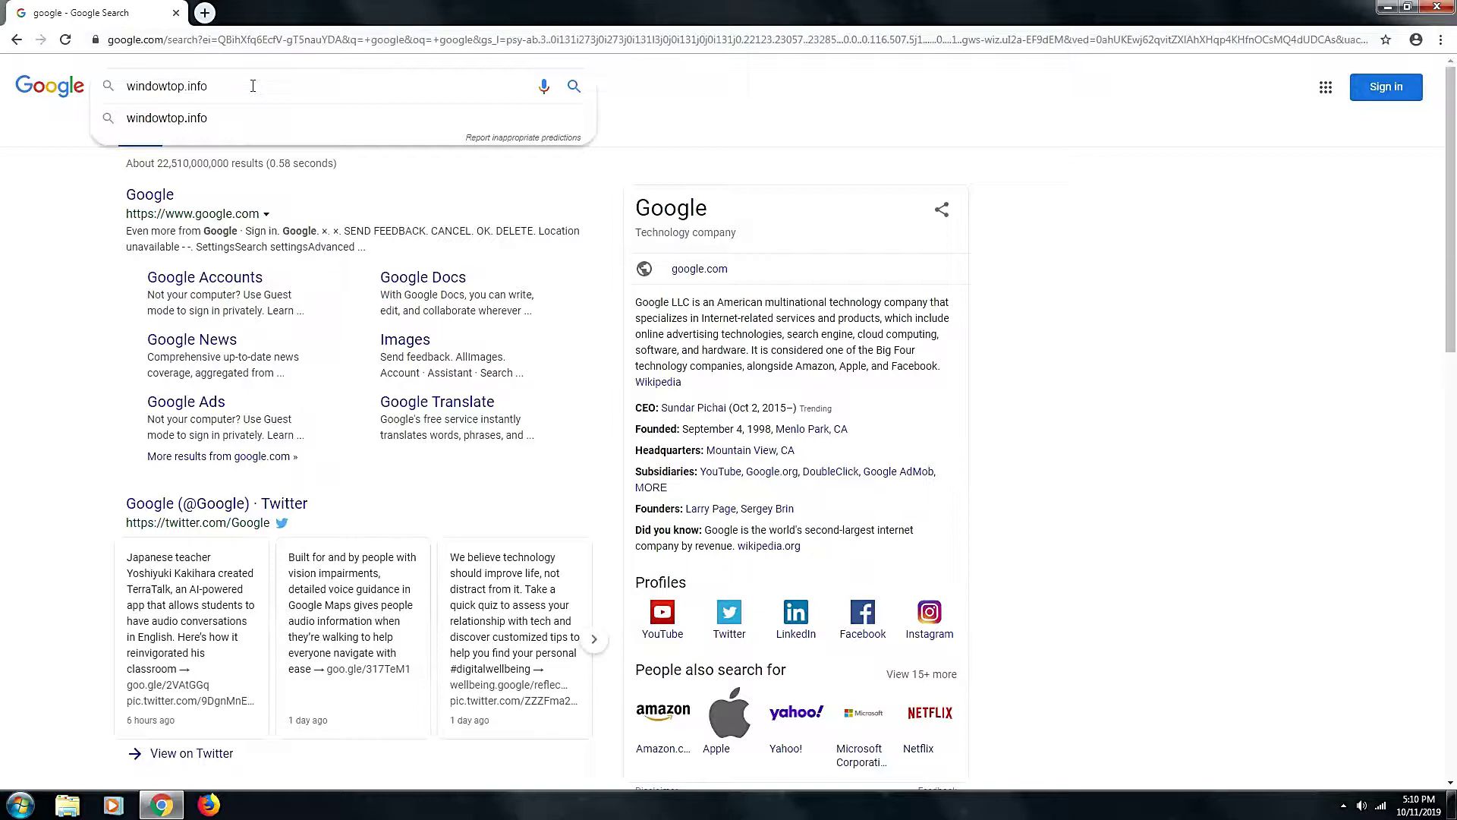
{"action": "key", "text": "Return"}
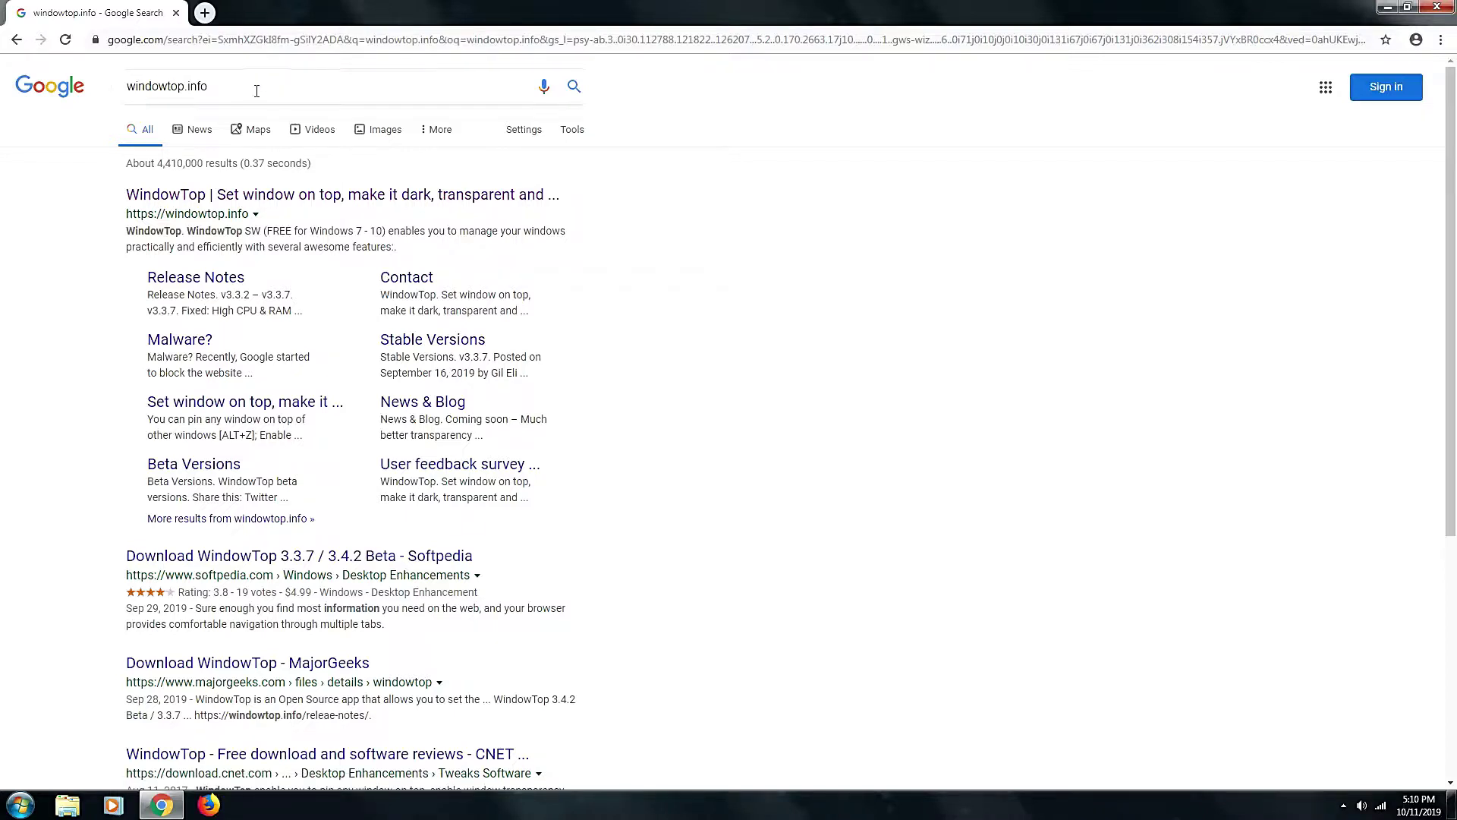
{"action": "left_click", "coordinate": [269, 200]}
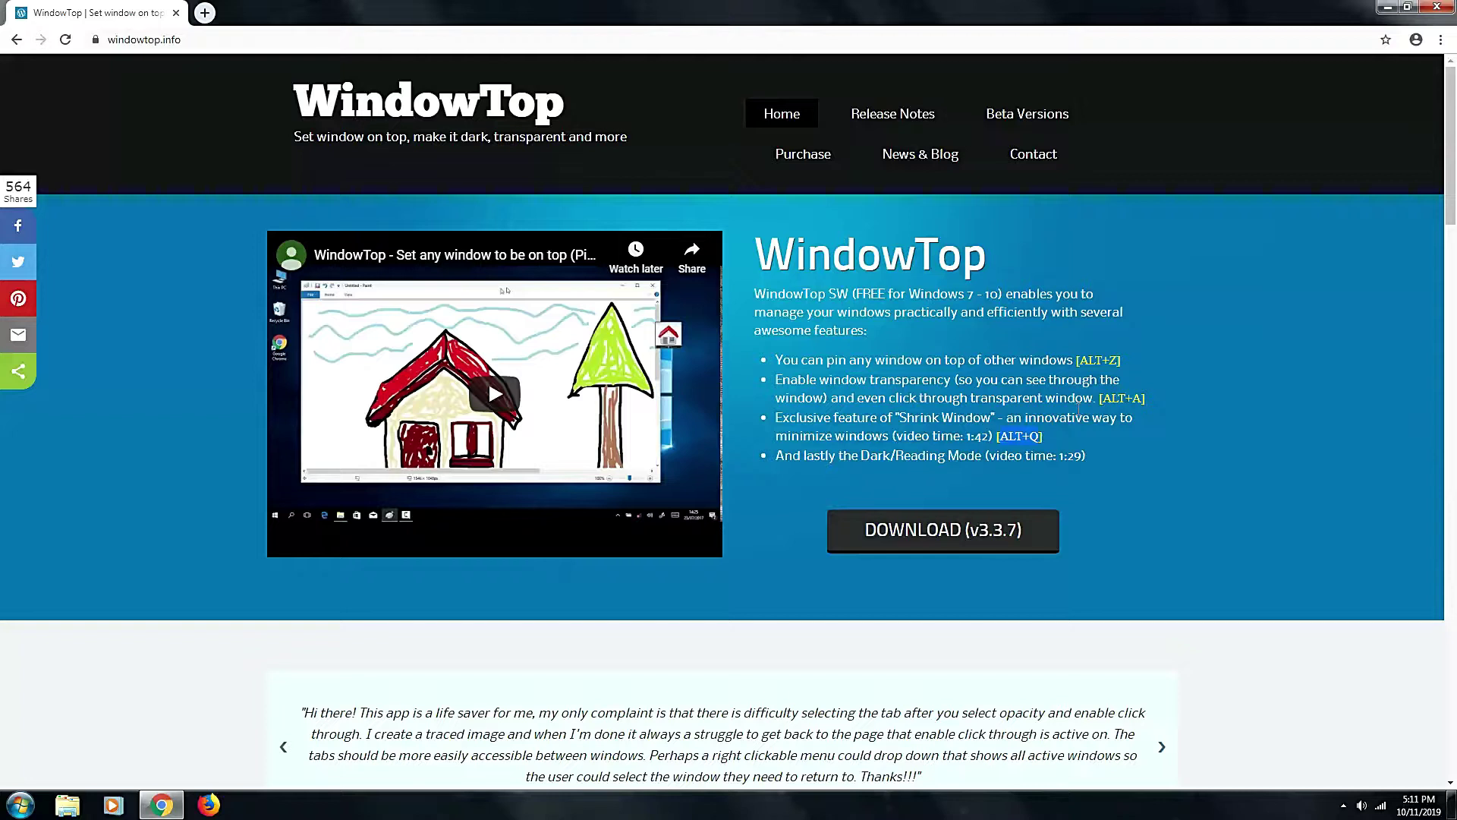
Step: Highlight the ALT+A and ALT+Z hotkeys, then go to the DOWNLOAD (v3.3.7) page
{"action": "left_click_drag", "start_coordinate": [1103, 395], "coordinate": [1142, 397]}
{"action": "left_click_drag", "start_coordinate": [1113, 360], "coordinate": [1118, 360]}
{"action": "left_click", "coordinate": [909, 535]}
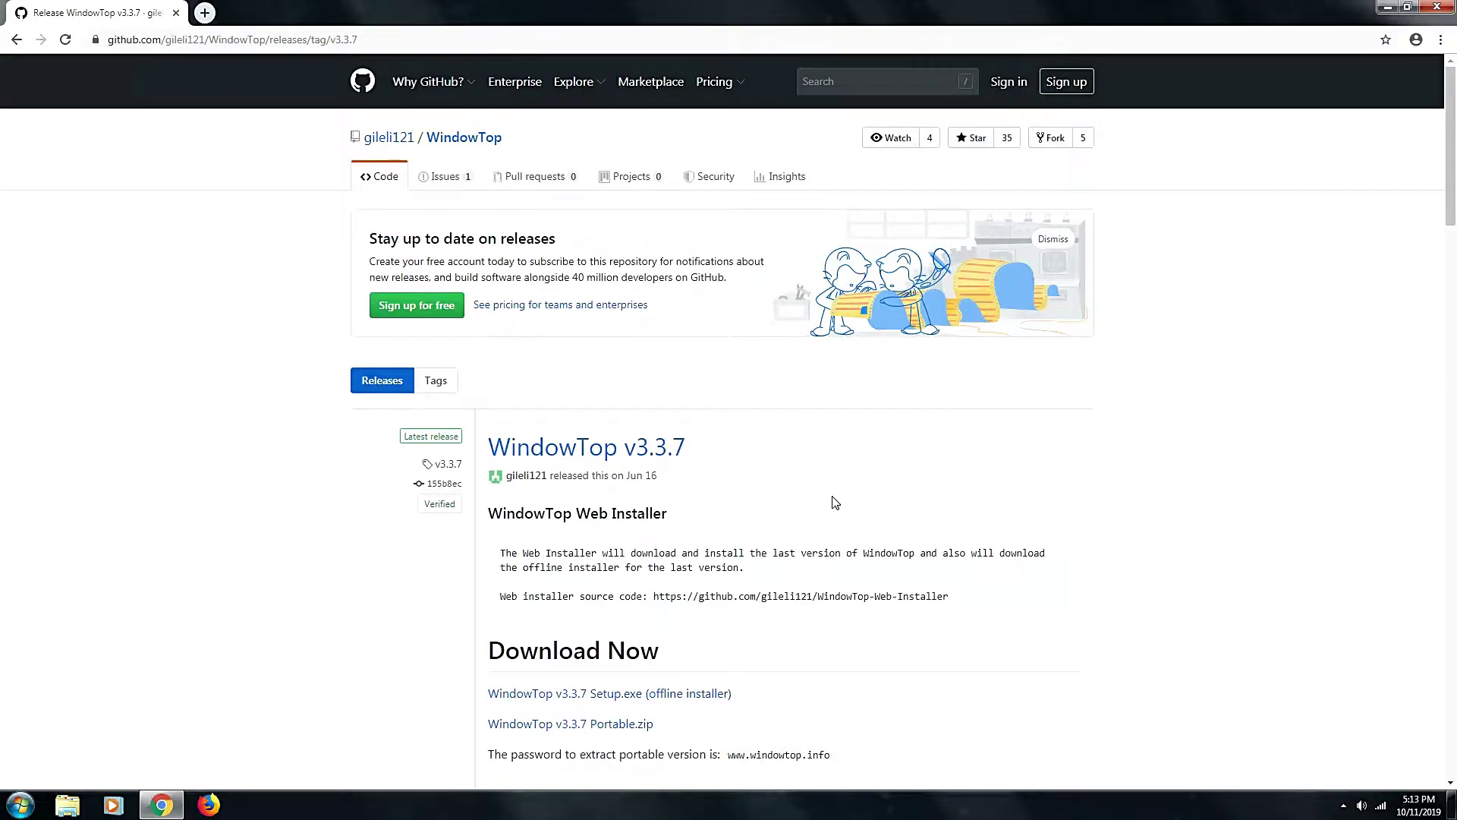
Step: Download 'WindowTop v3.3.7 Setup.exe (offline installer)' from the GitHub release page
{"action": "left_click", "coordinate": [673, 693]}
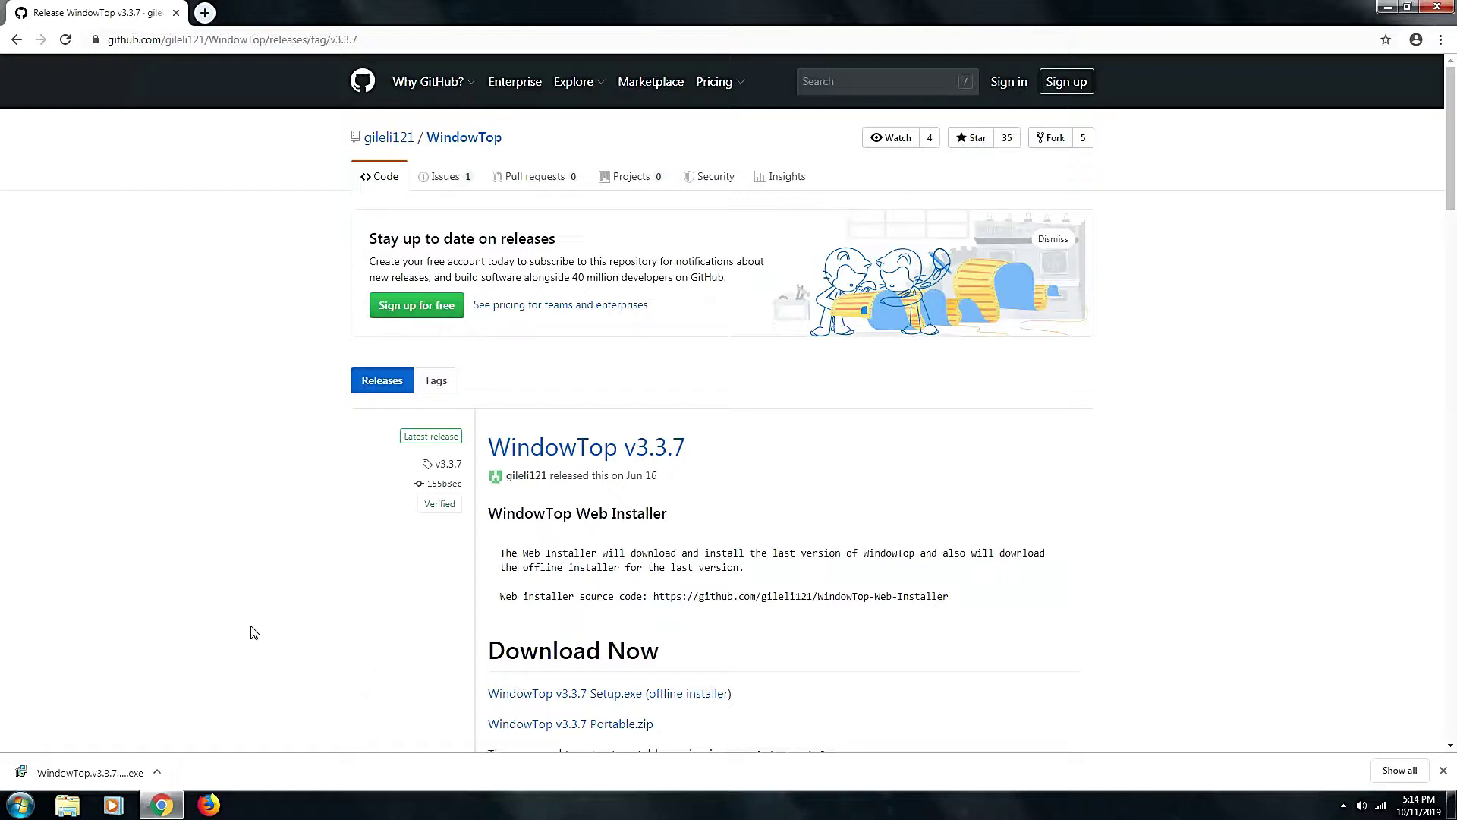
Step: Launch the downloaded WindowTop installer and allow it past the Security Warning
{"action": "left_click", "coordinate": [78, 776]}
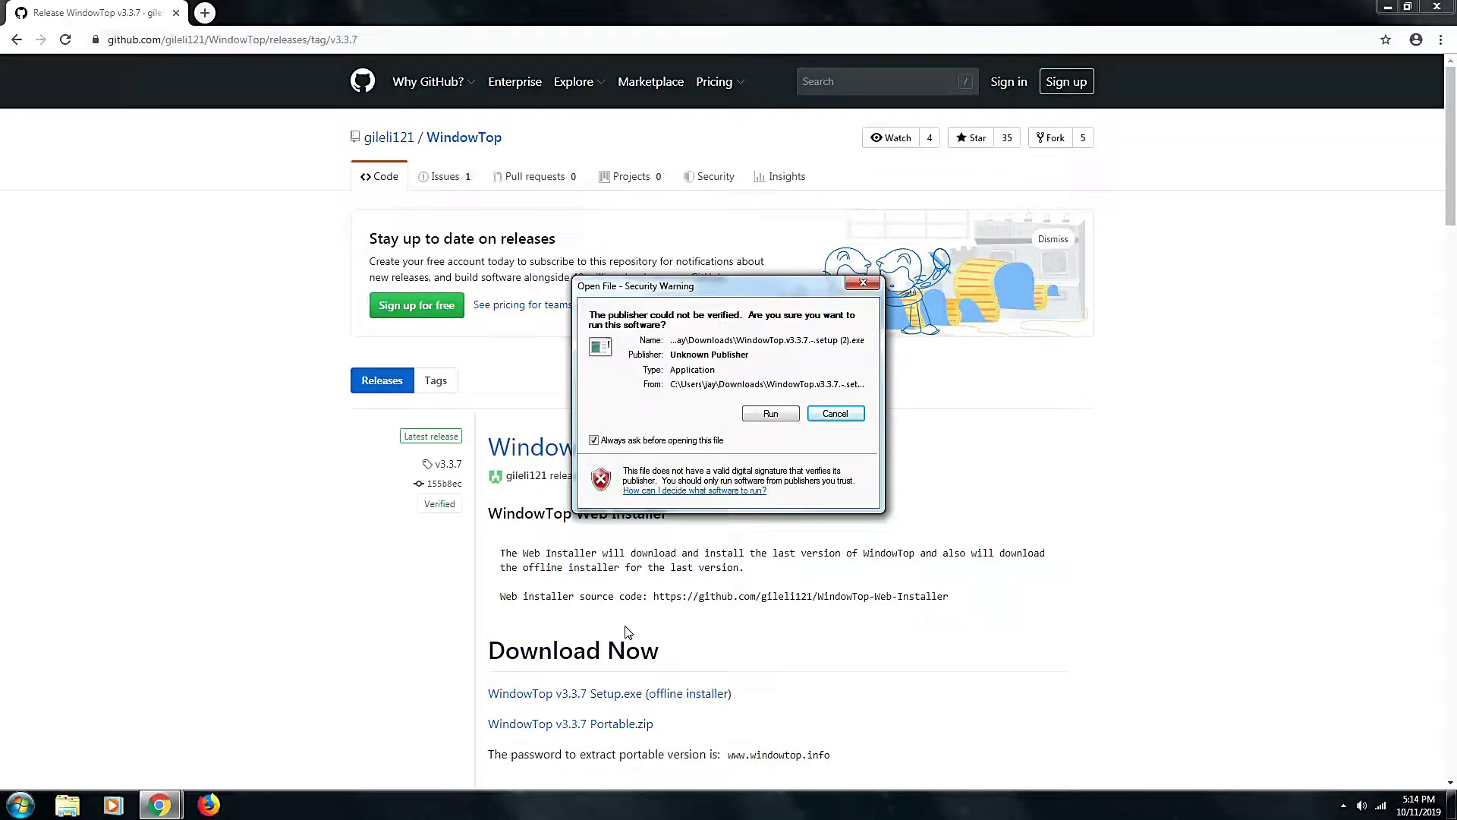
{"action": "left_click", "coordinate": [780, 416]}
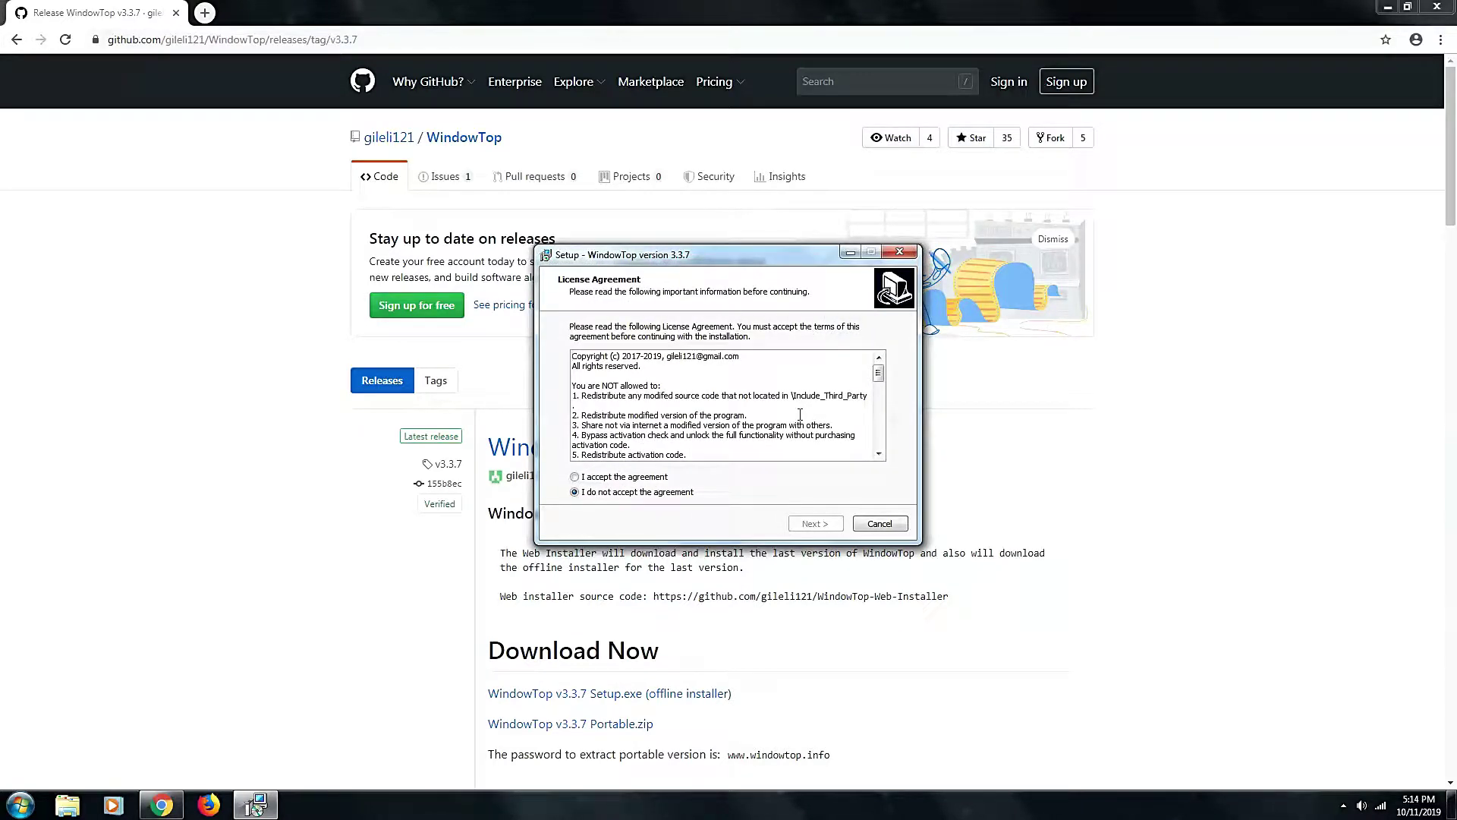
Step: Accept the WindowTop license agreement and continue to the destination page
{"action": "left_click", "coordinate": [626, 482]}
{"action": "left_click", "coordinate": [811, 524]}
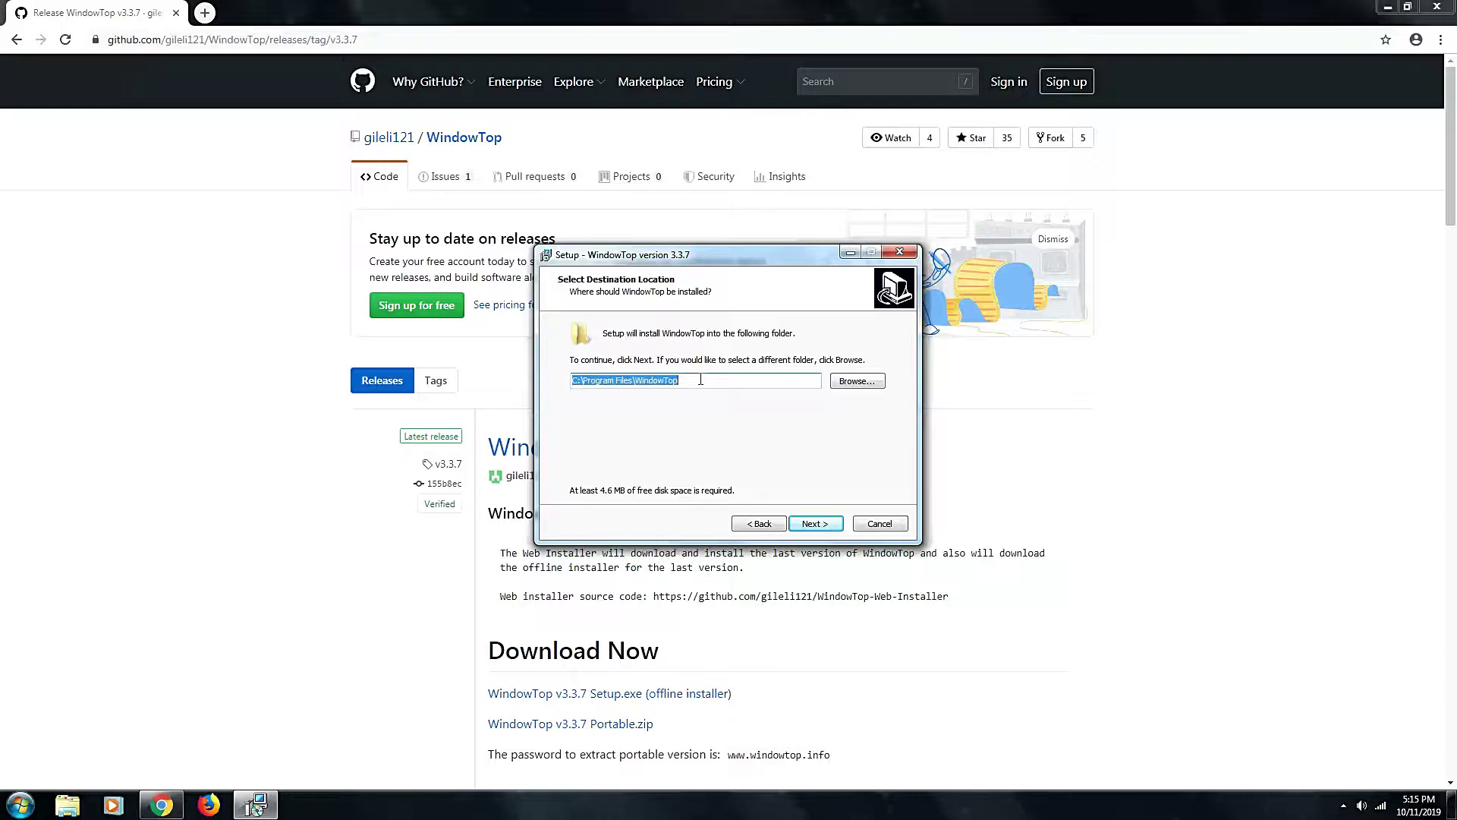
Step: Keep C:\Program Files\WindowTop as the destination folder and continue
{"action": "left_click", "coordinate": [824, 526]}
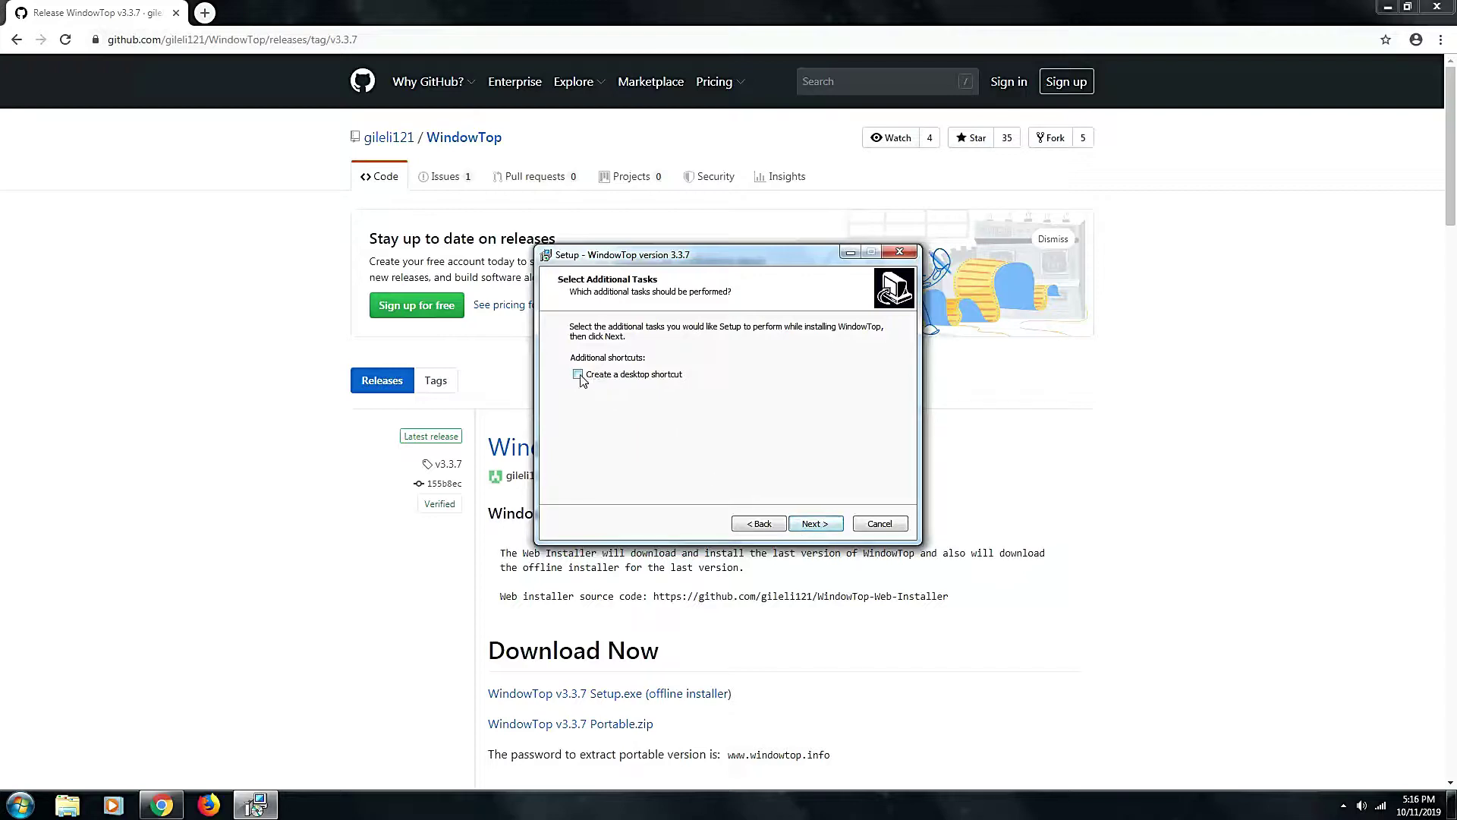
Step: Tick 'Create a desktop shortcut' and run the WindowTop installation
{"action": "left_click", "coordinate": [579, 375]}
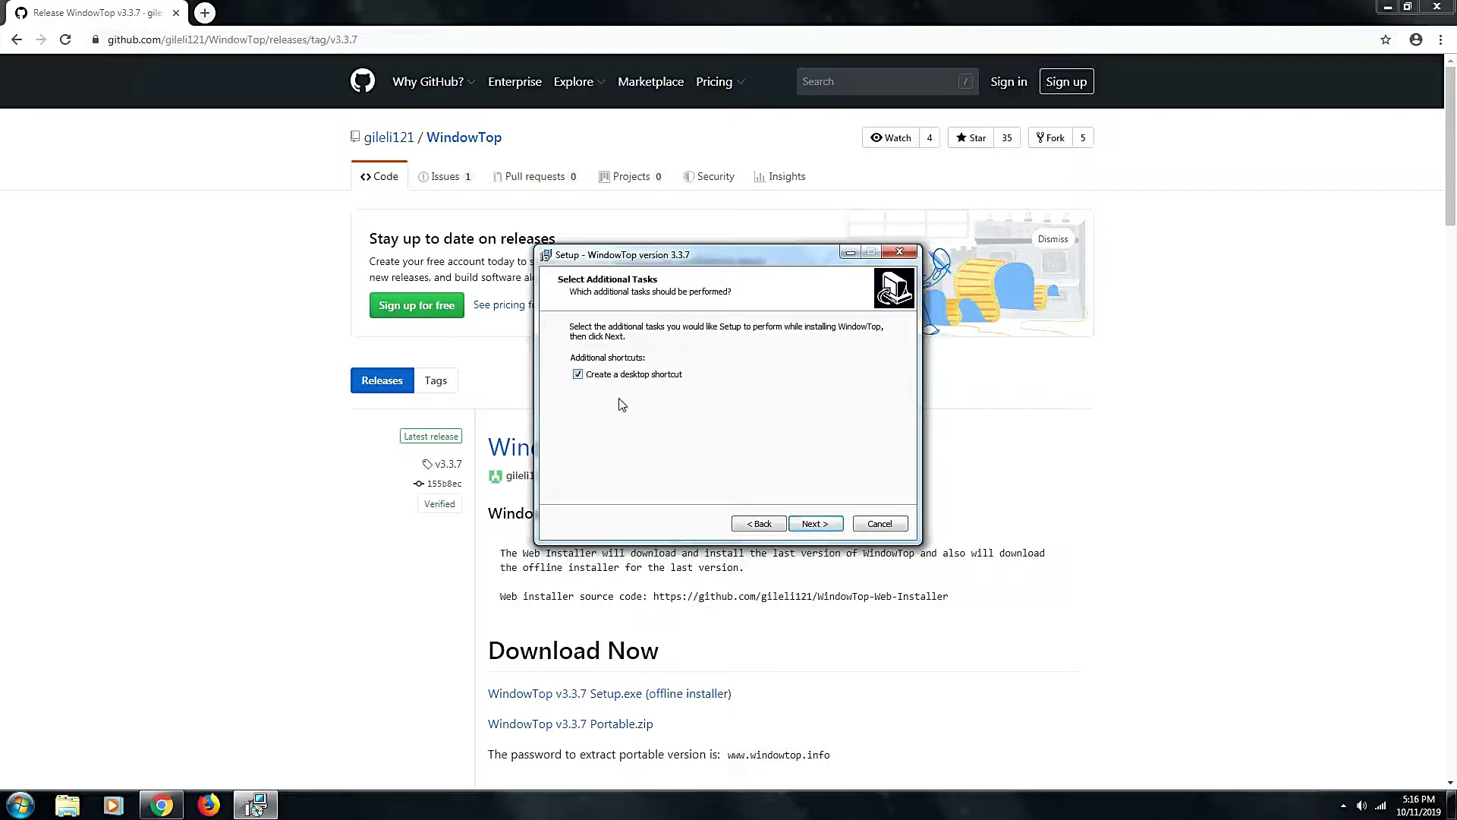
{"action": "left_click", "coordinate": [810, 526]}
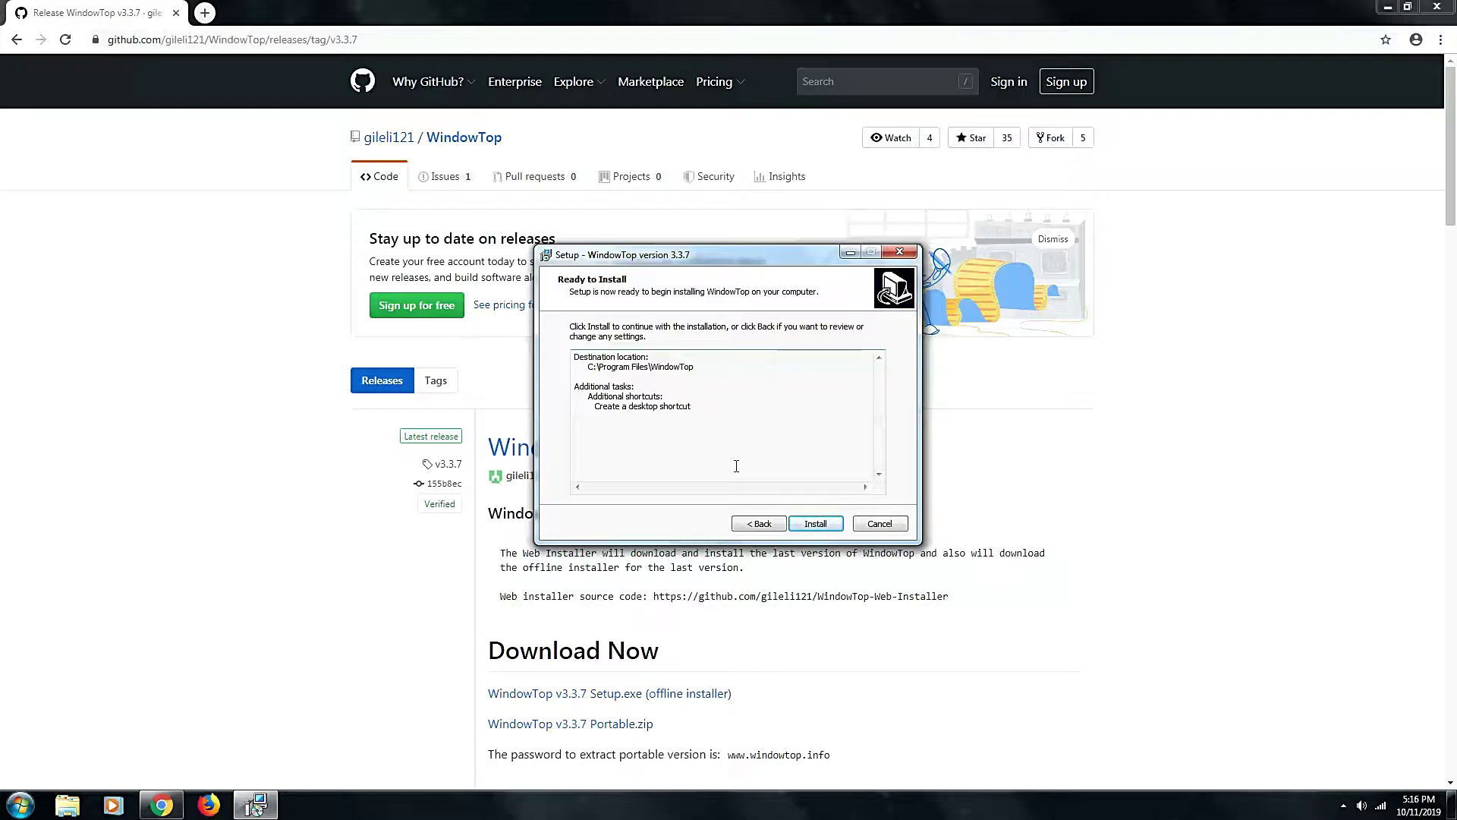
{"action": "left_click", "coordinate": [808, 523]}
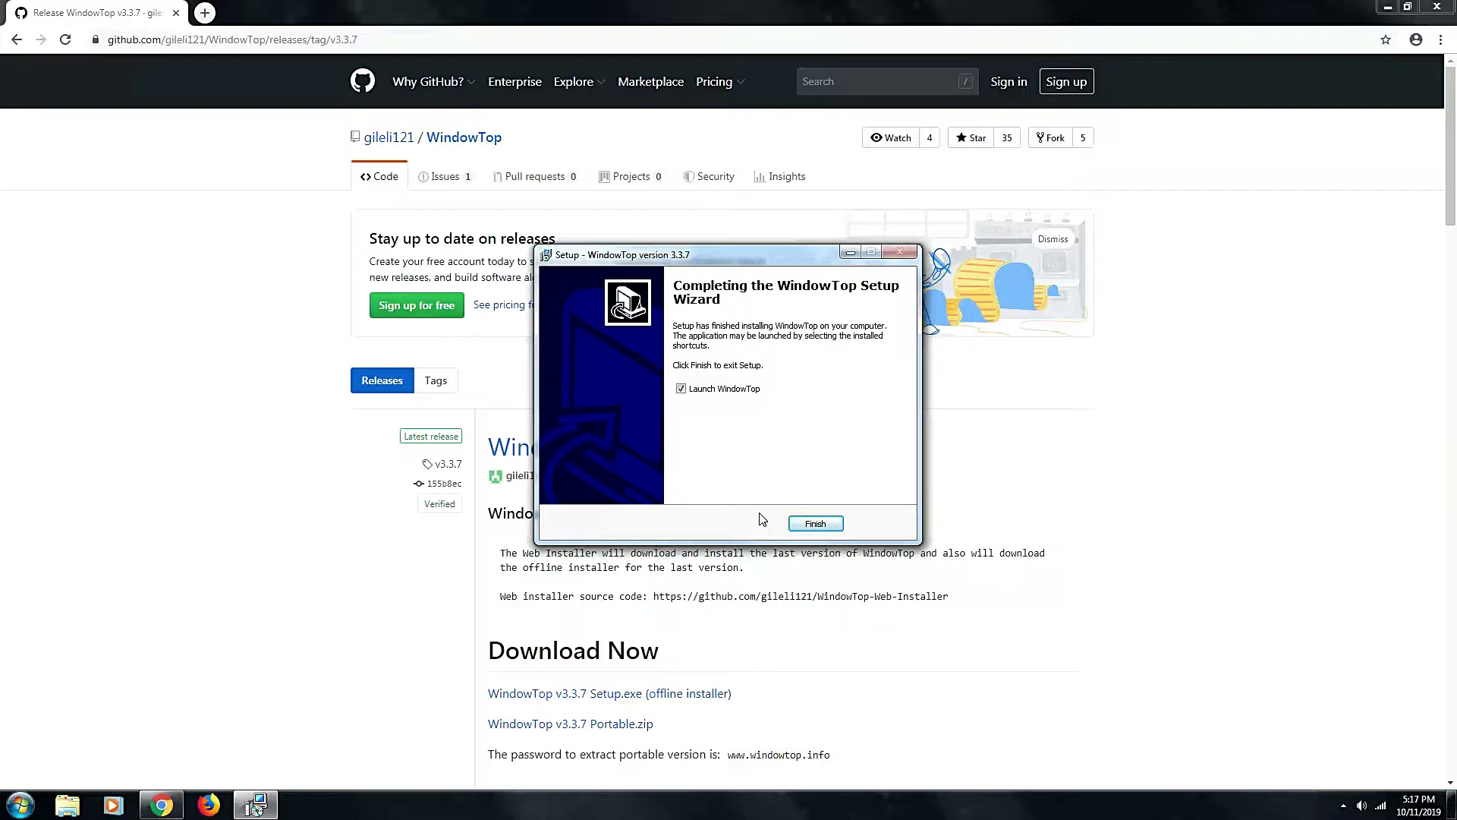
Step: Finish setup, check the hidden tray icons, and restore Chrome down from full screen
{"action": "left_click", "coordinate": [816, 524]}
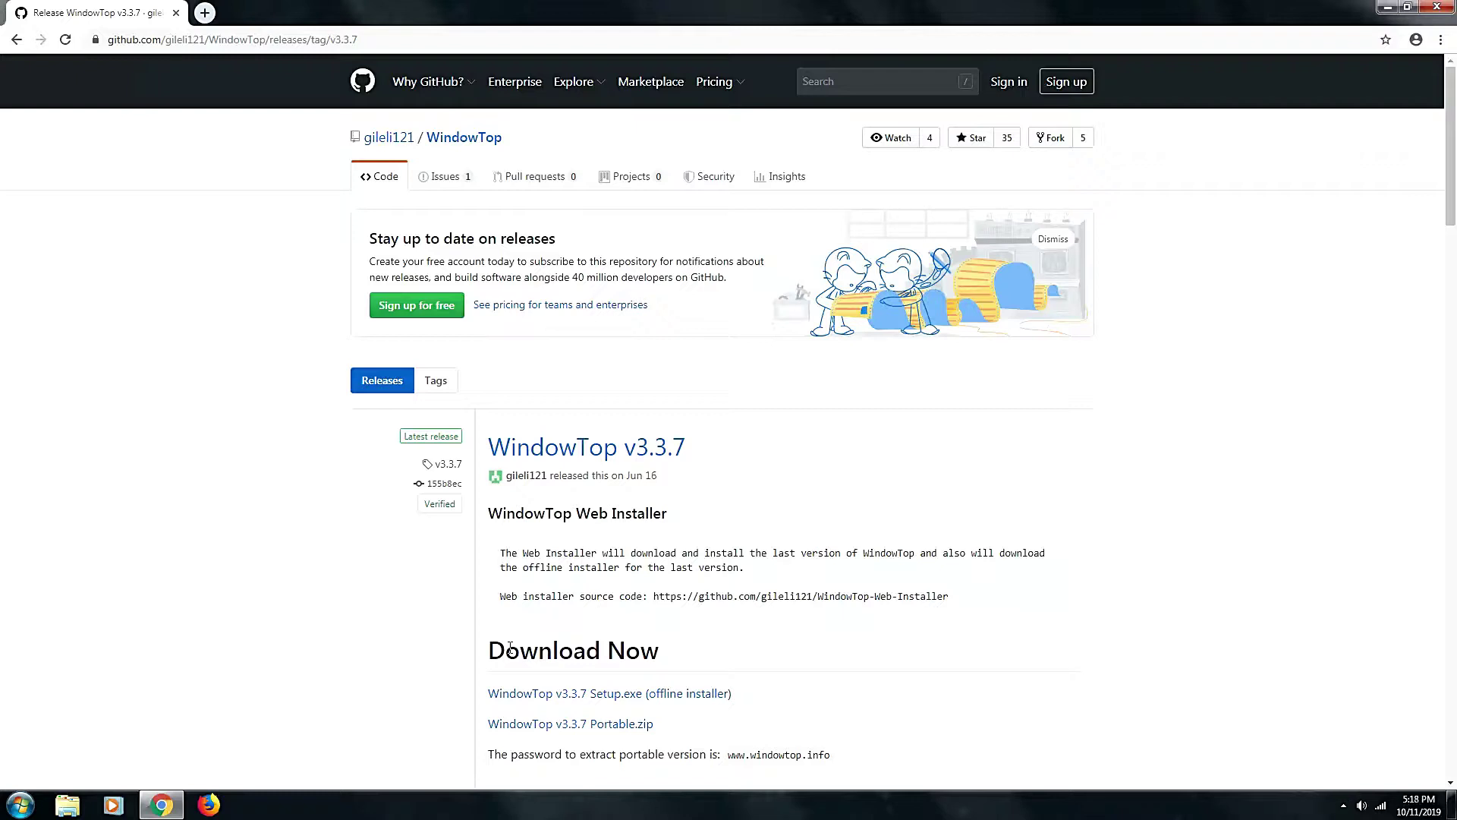
{"action": "left_click", "coordinate": [1343, 805]}
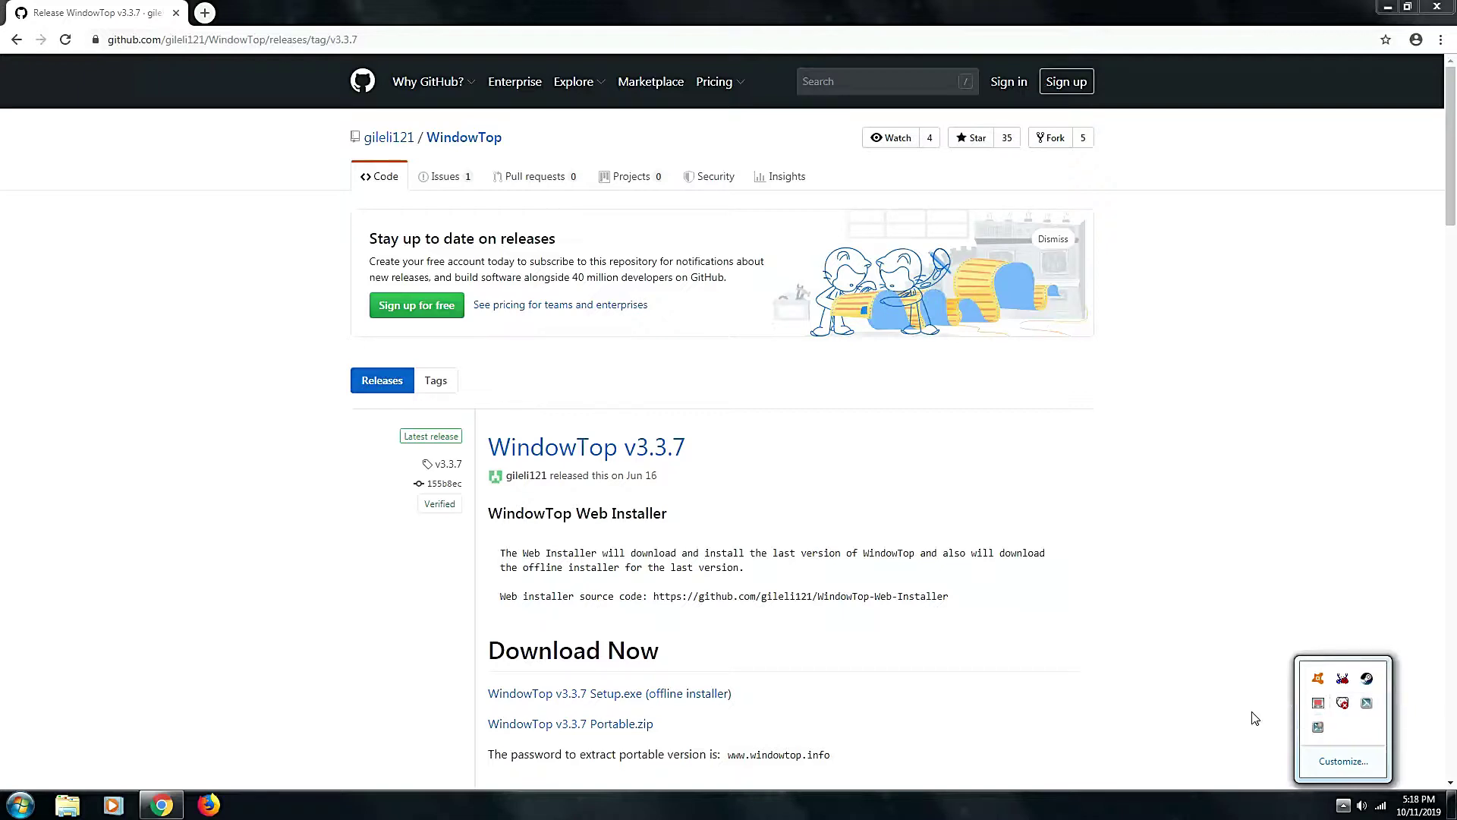
{"action": "left_click", "coordinate": [1112, 723]}
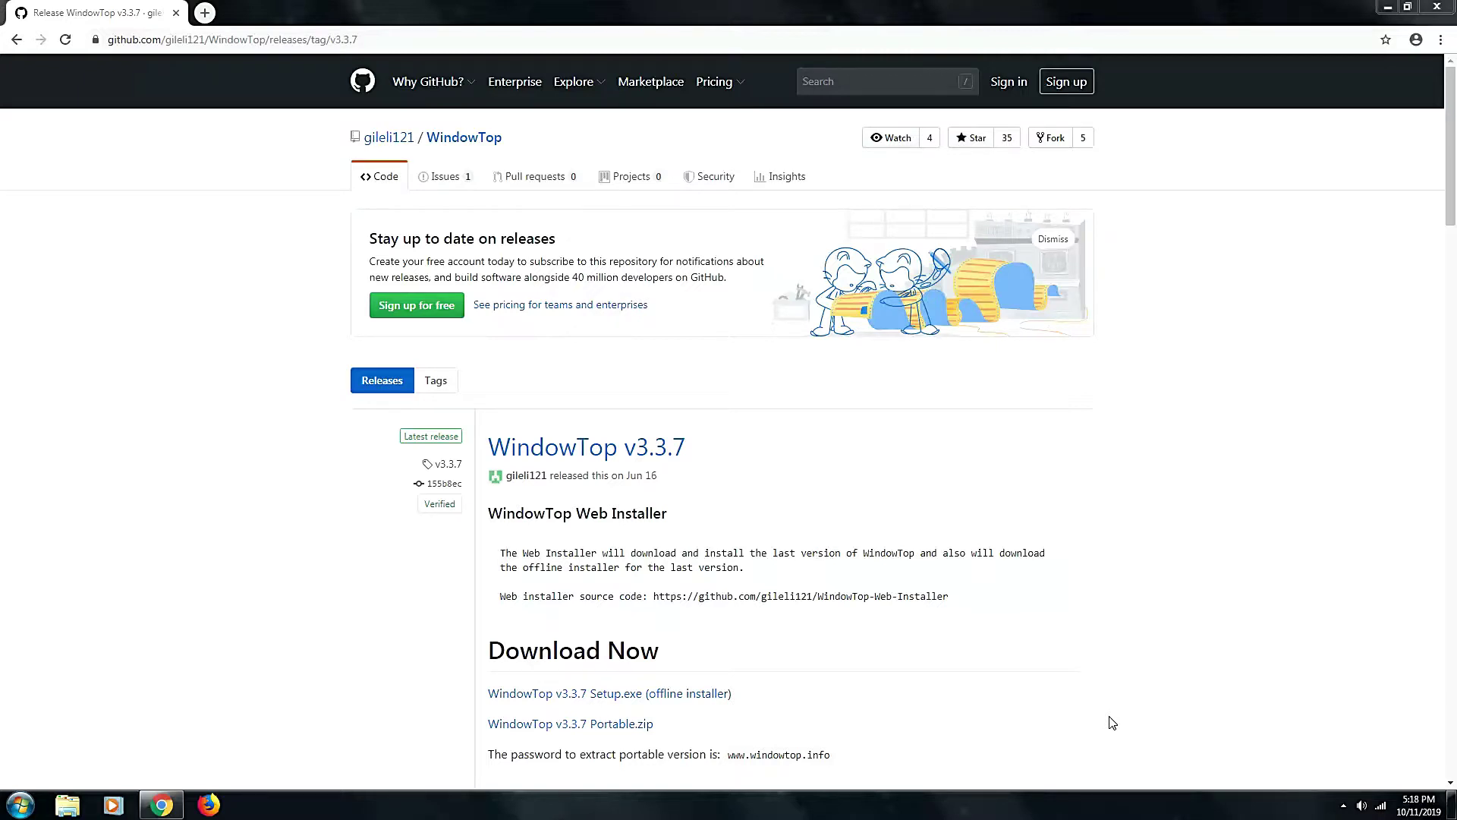
{"action": "left_click", "coordinate": [1403, 7]}
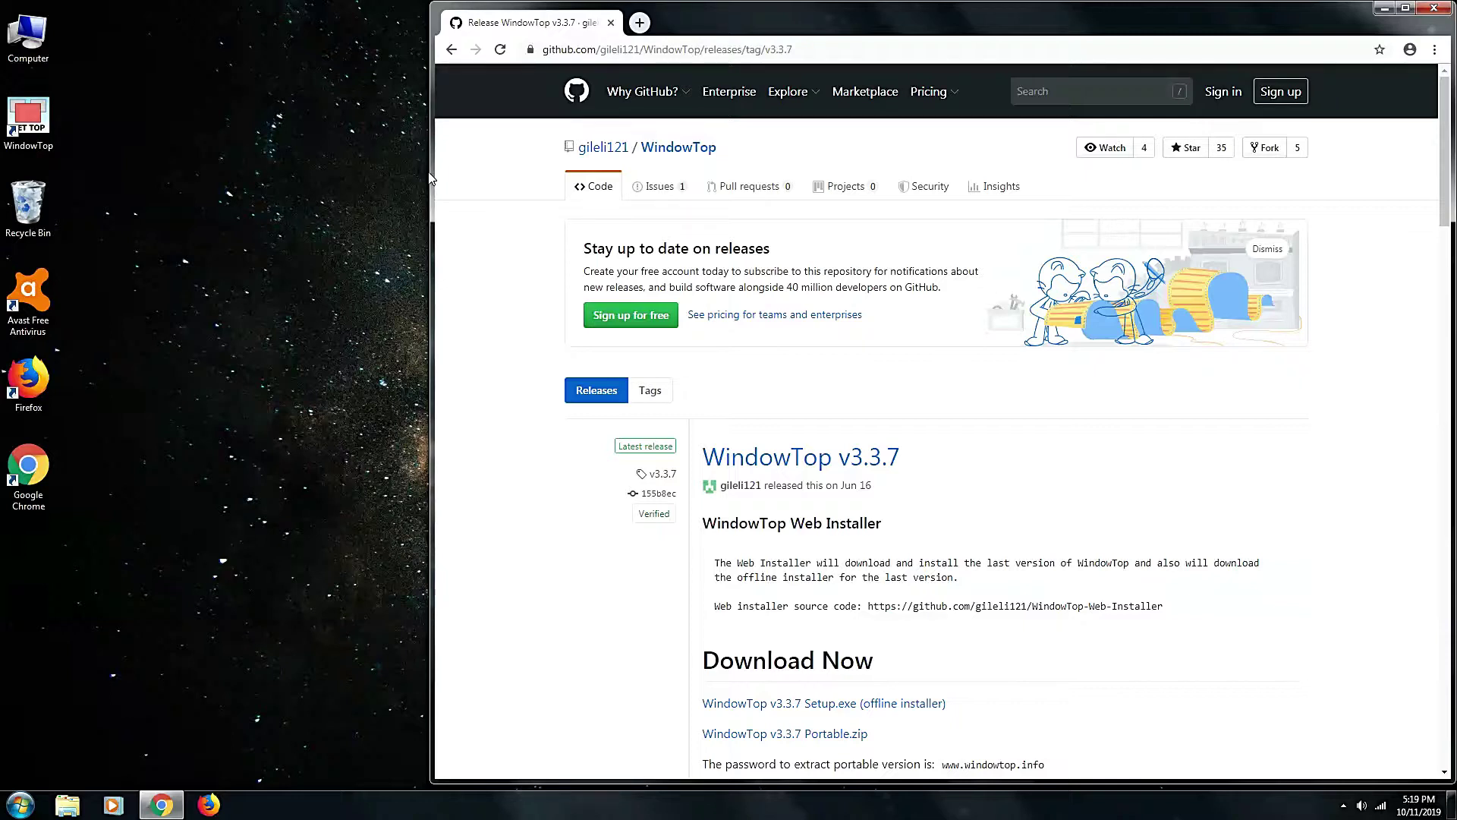
{"action": "left_click", "coordinate": [1343, 806]}
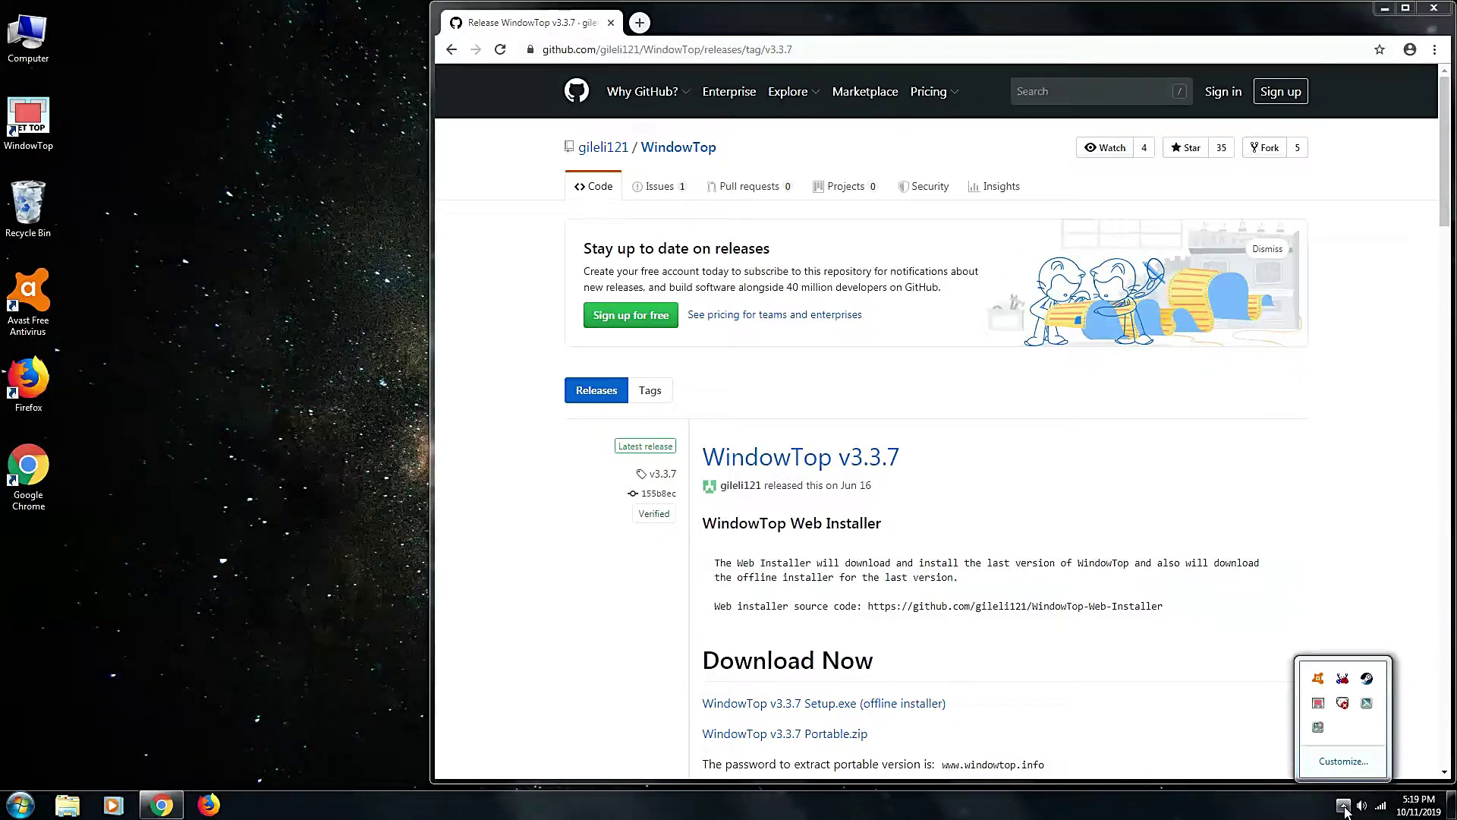
{"action": "right_click", "coordinate": [1319, 705]}
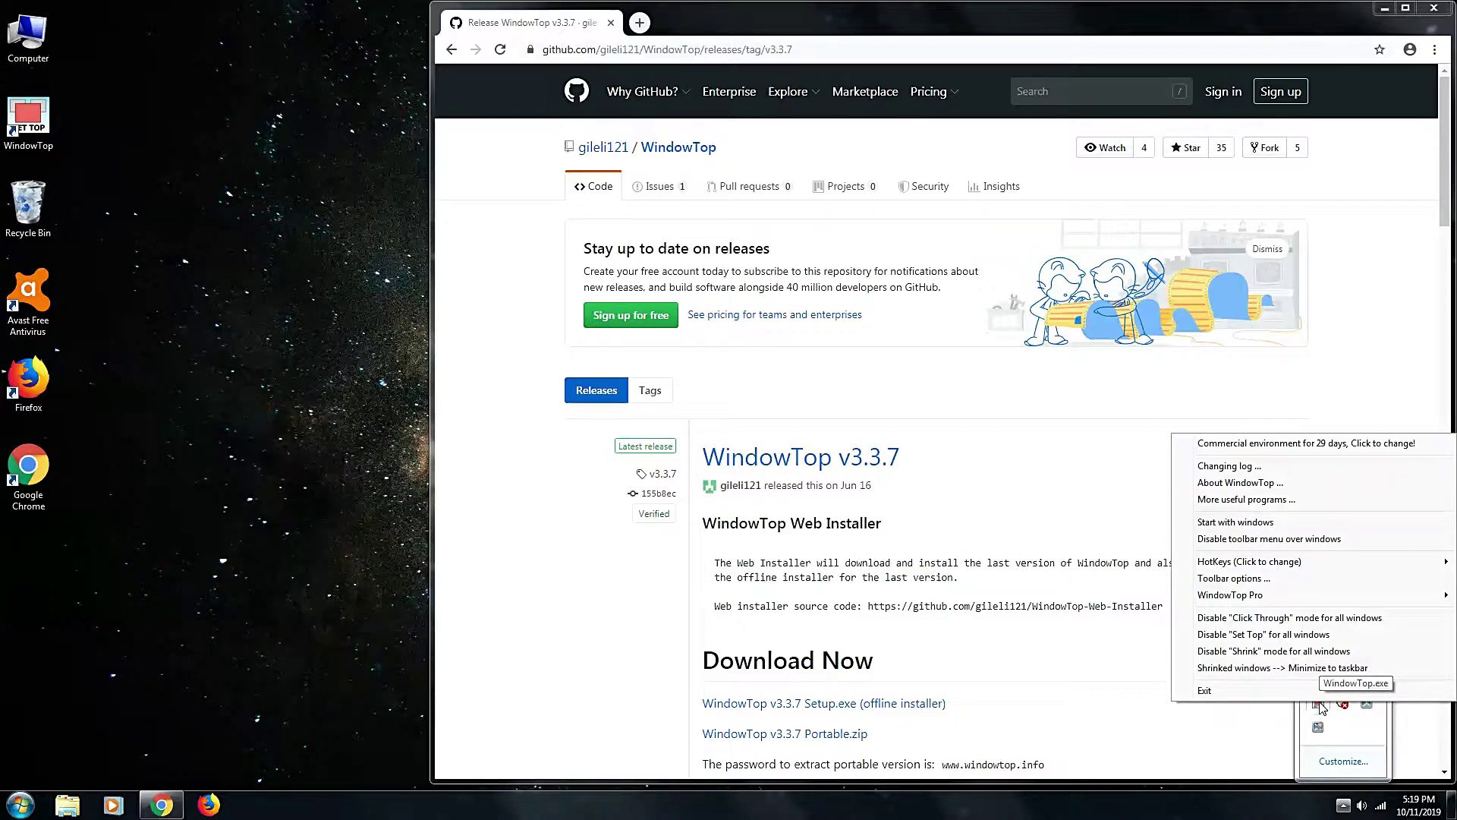
{"action": "left_click", "coordinate": [1274, 525]}
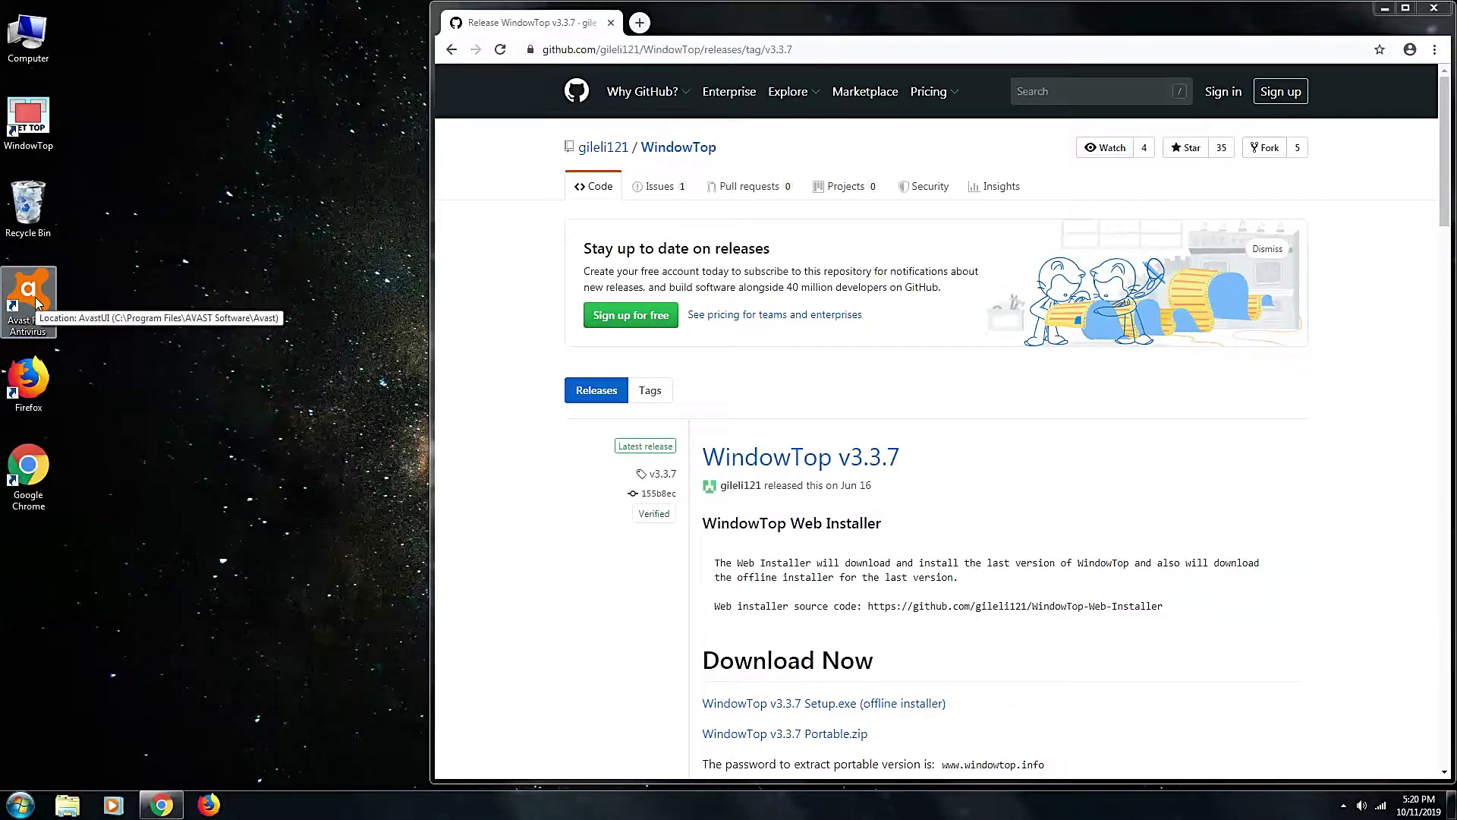
Step: Open Windows Media Player and bring up its WindowTop Opacity, Set Top, Shrink and Set Dark toolbar
{"action": "left_click", "coordinate": [113, 806]}
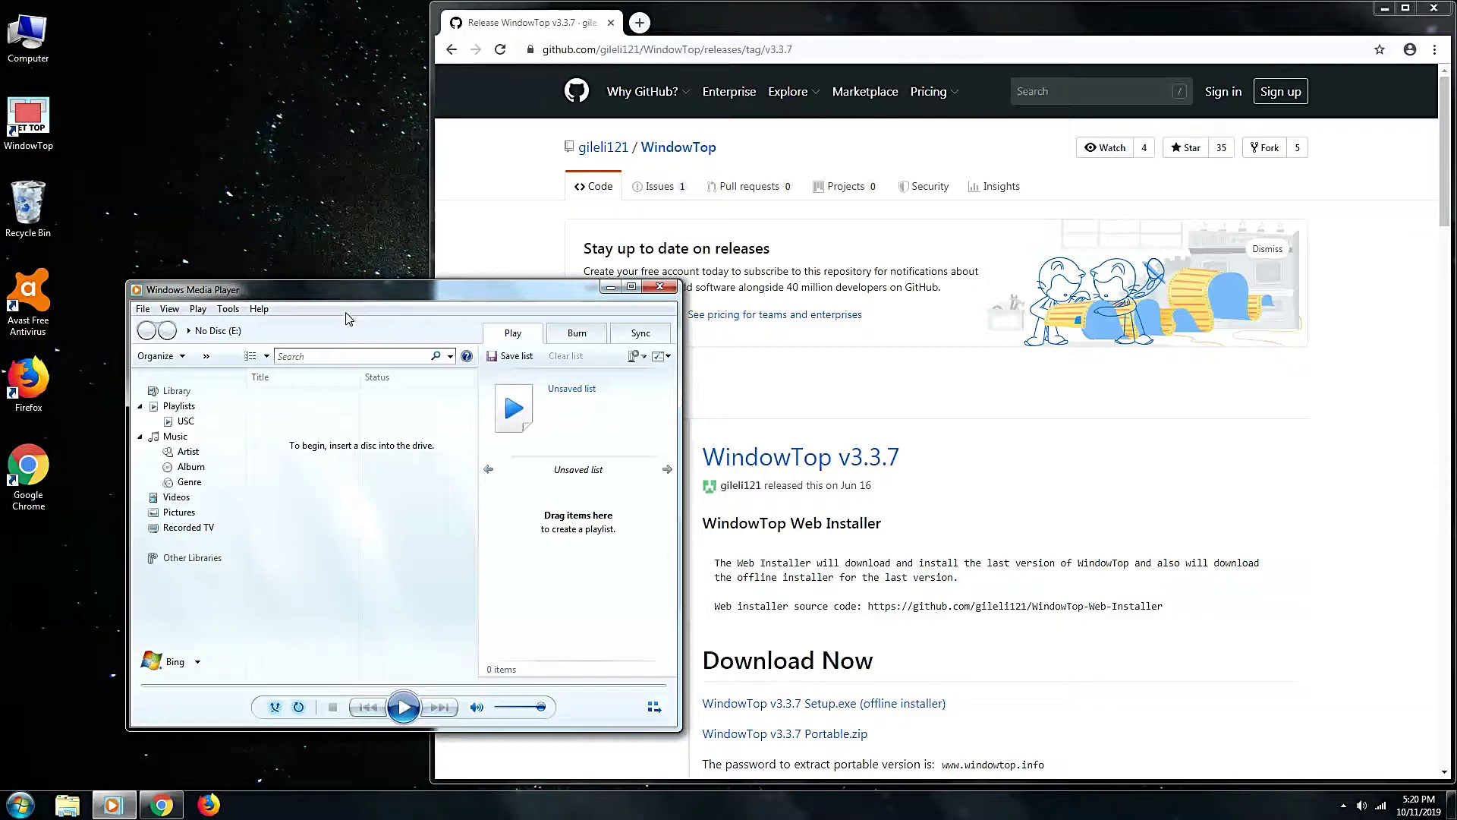
{"action": "mouse_move", "coordinate": [327, 286]}
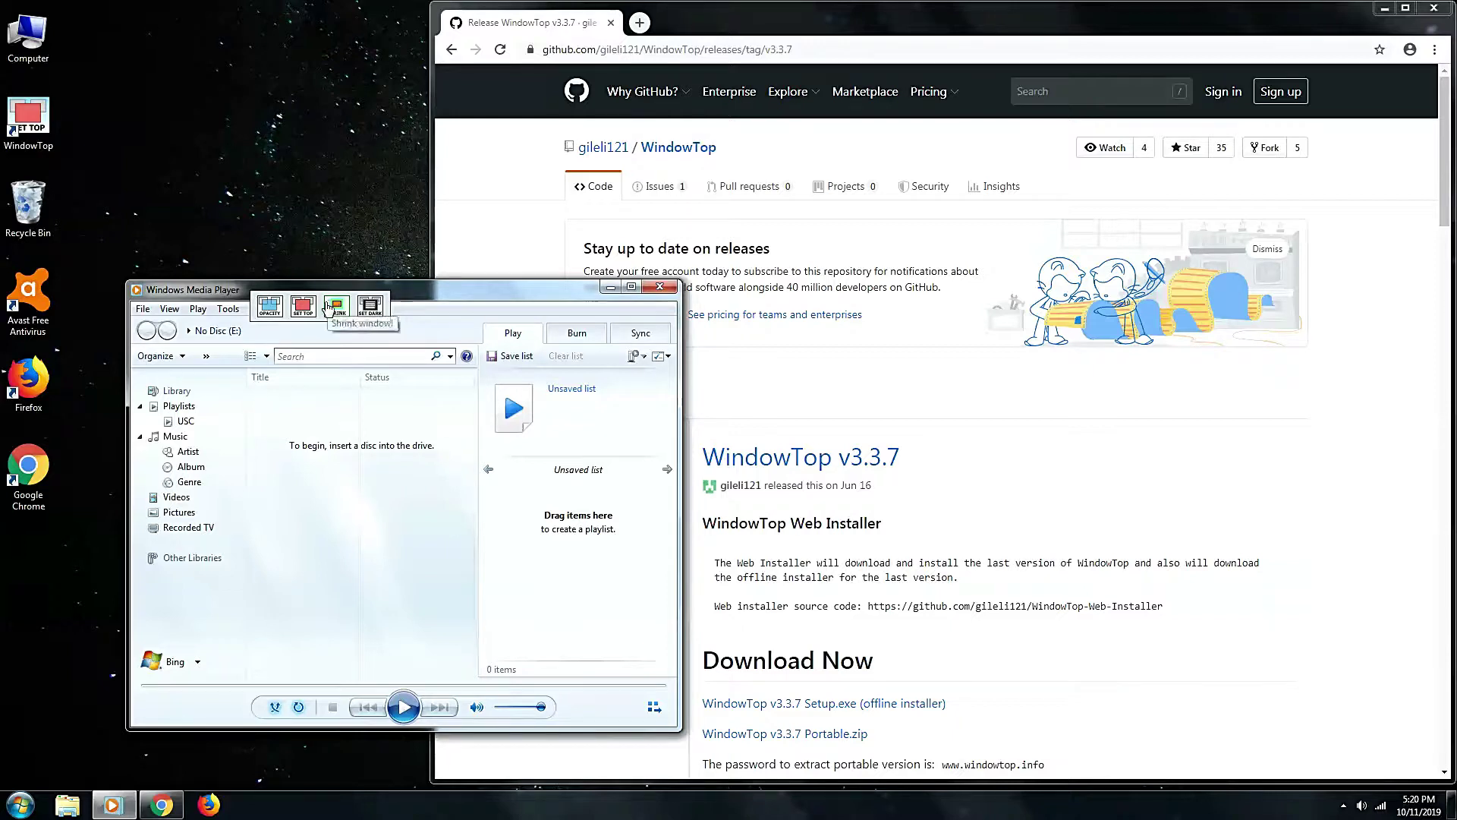
{"action": "mouse_move", "coordinate": [270, 317]}
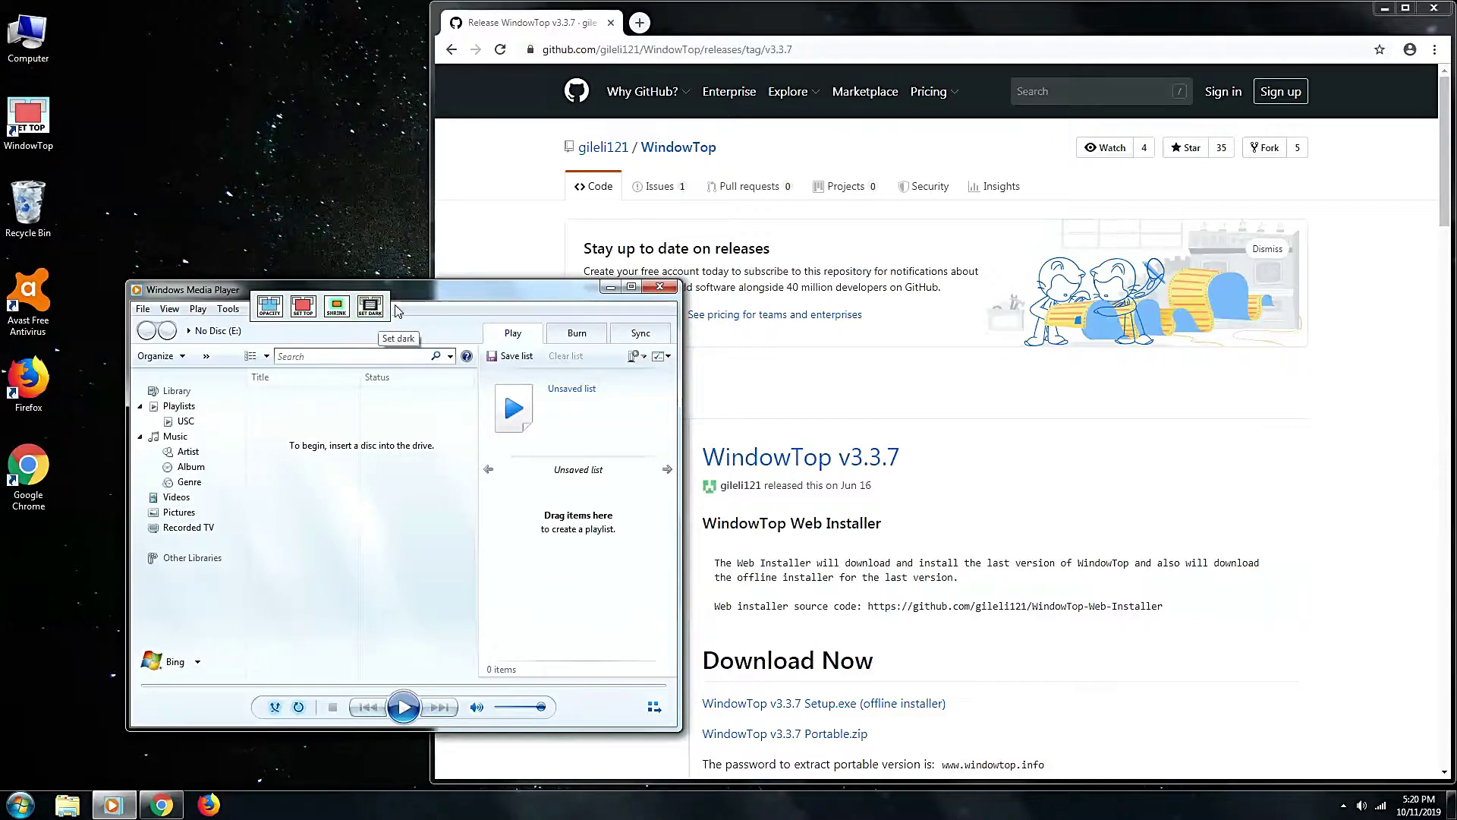
Step: Drag the Windows Media Player window up and to the right, then reach WindowTop's opacity tool on Chrome
{"action": "left_click_drag", "start_coordinate": [408, 300], "coordinate": [445, 263]}
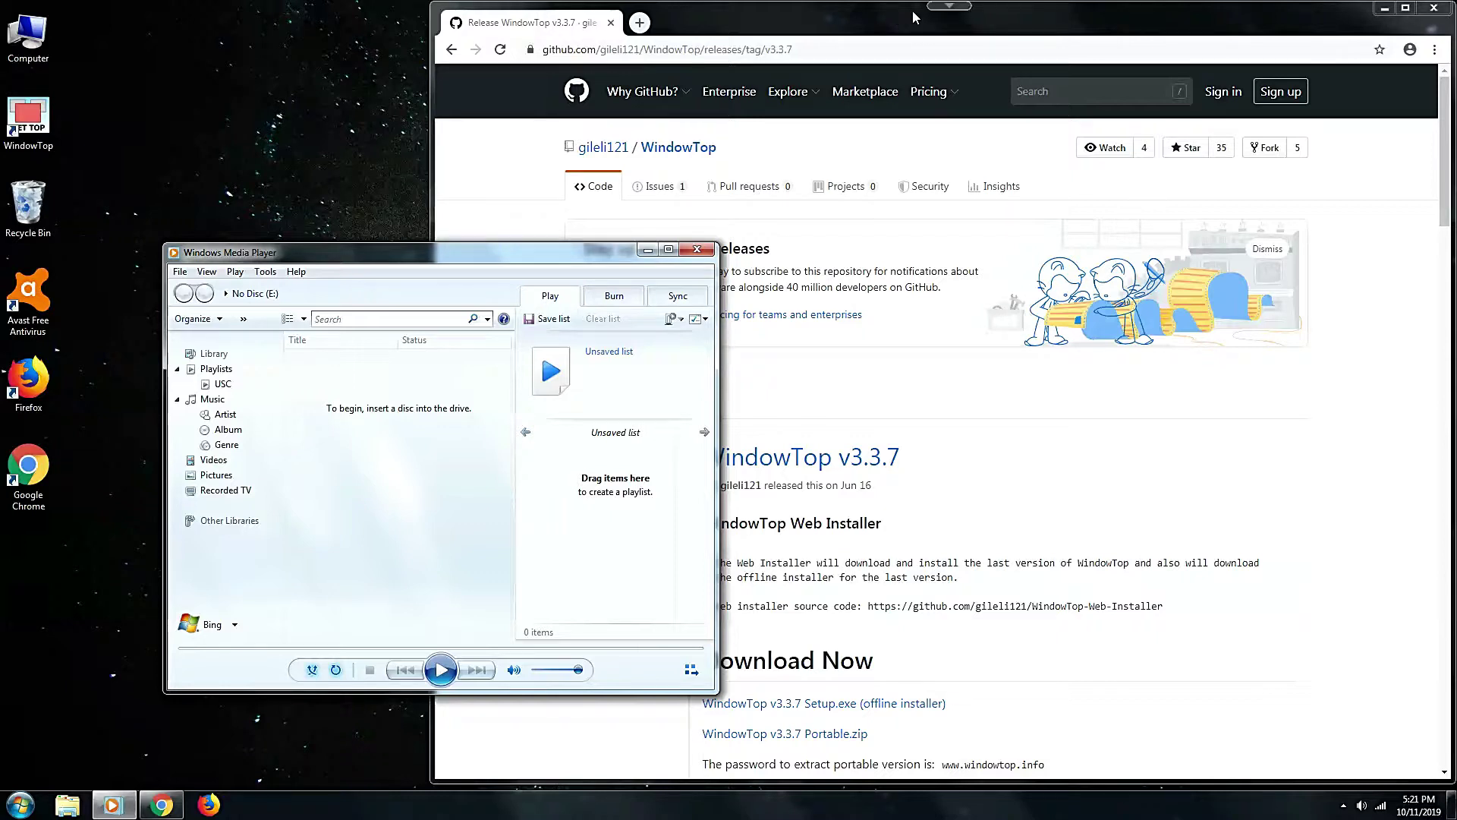
{"action": "mouse_move", "coordinate": [944, 9]}
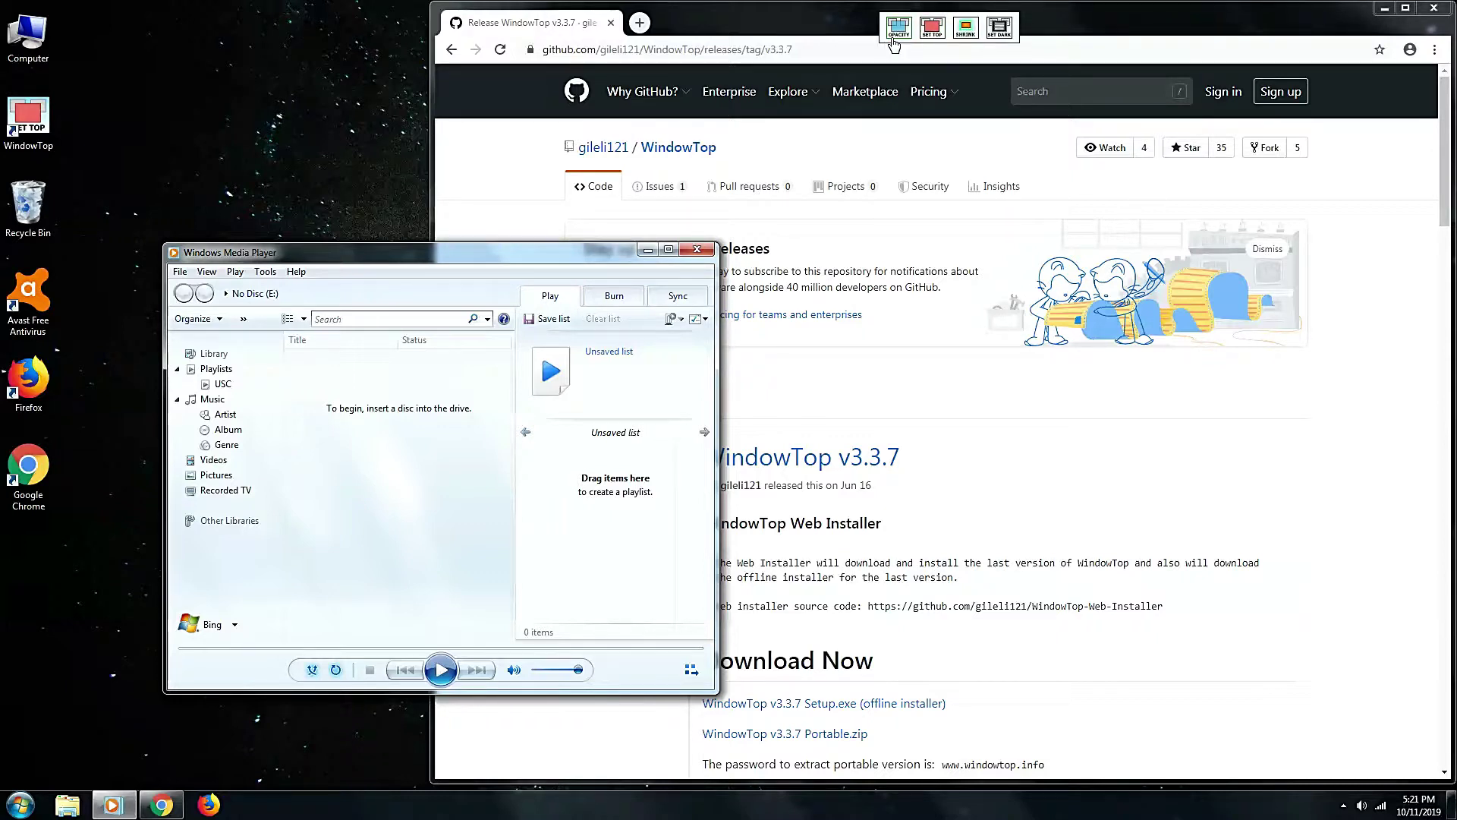
{"action": "mouse_move", "coordinate": [894, 43]}
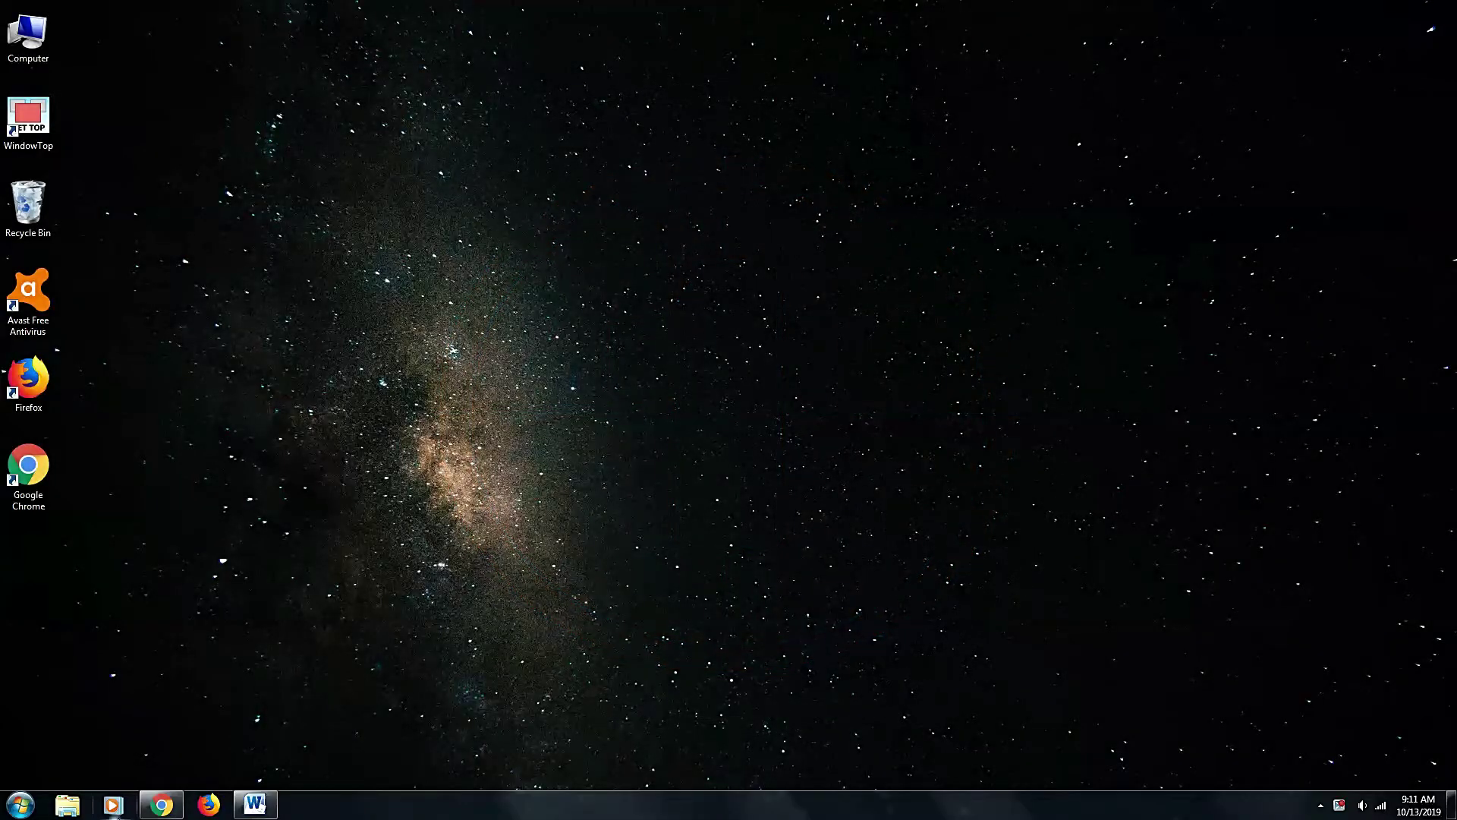
Step: Restore Chrome, search YouTube for 'teachmehowto' and open the teachmehowto channel page
{"action": "left_click", "coordinate": [155, 813]}
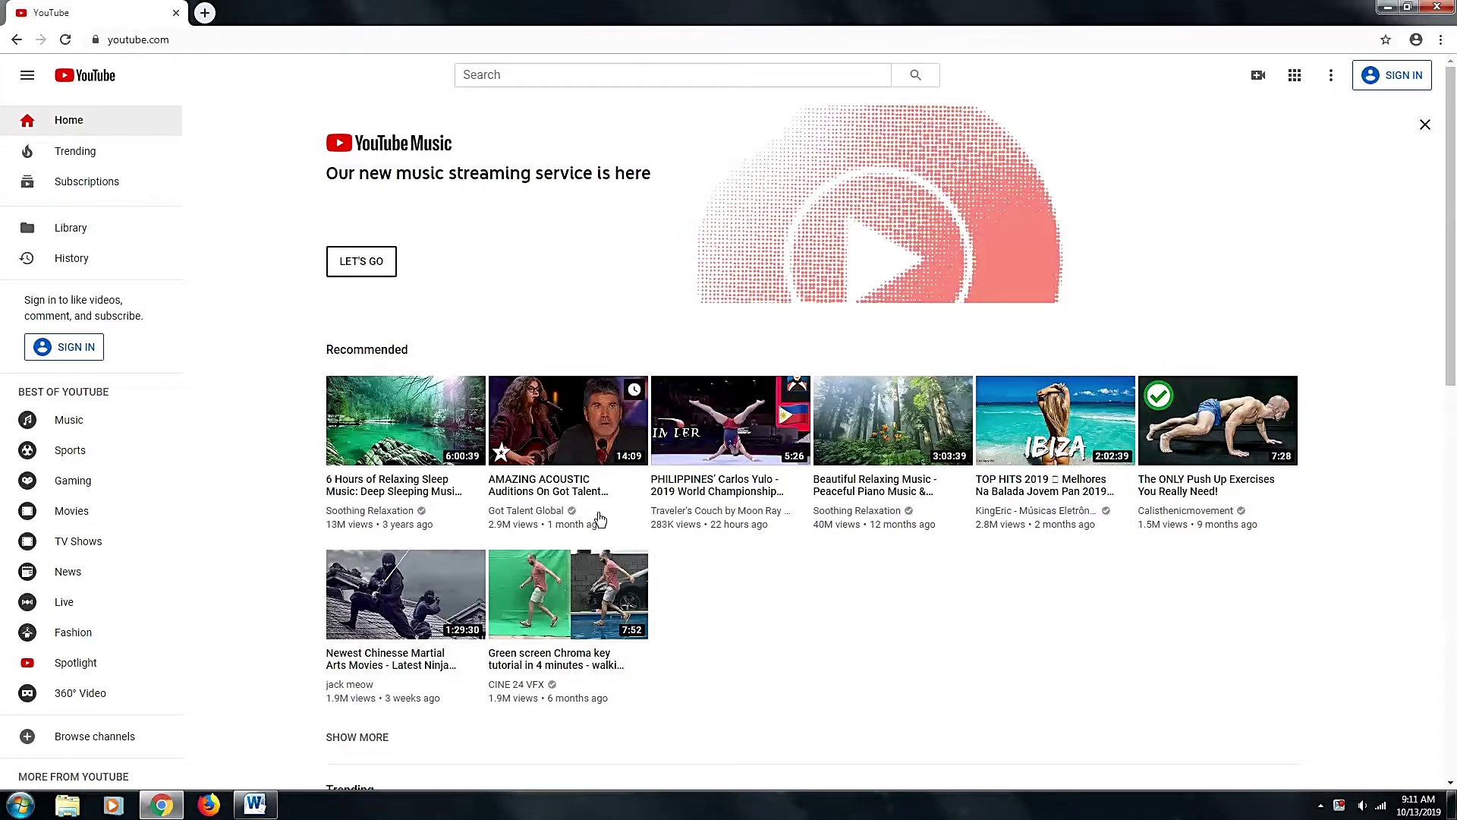
{"action": "left_click", "coordinate": [600, 80]}
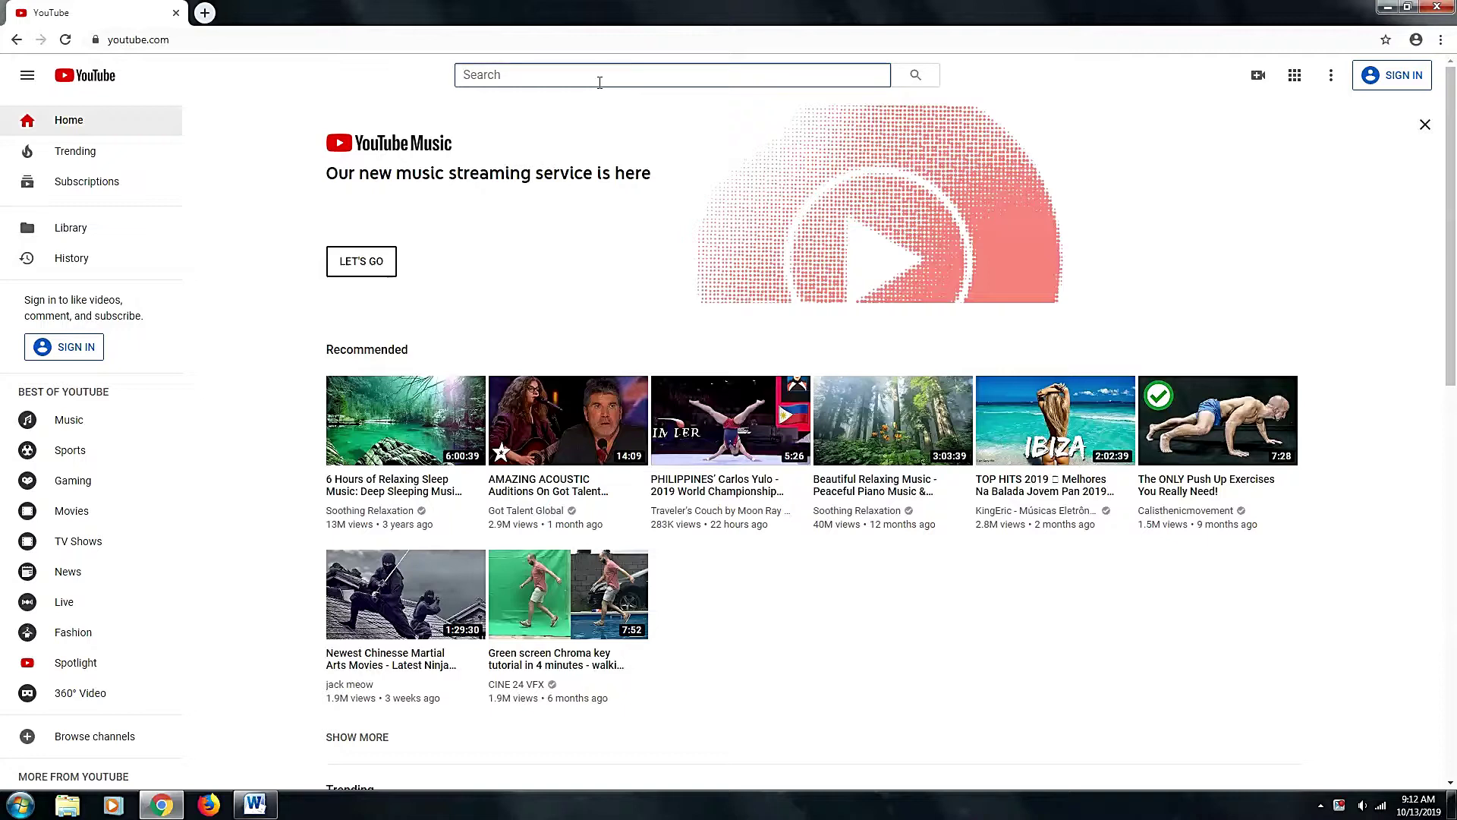
{"action": "type", "text": "teach"}
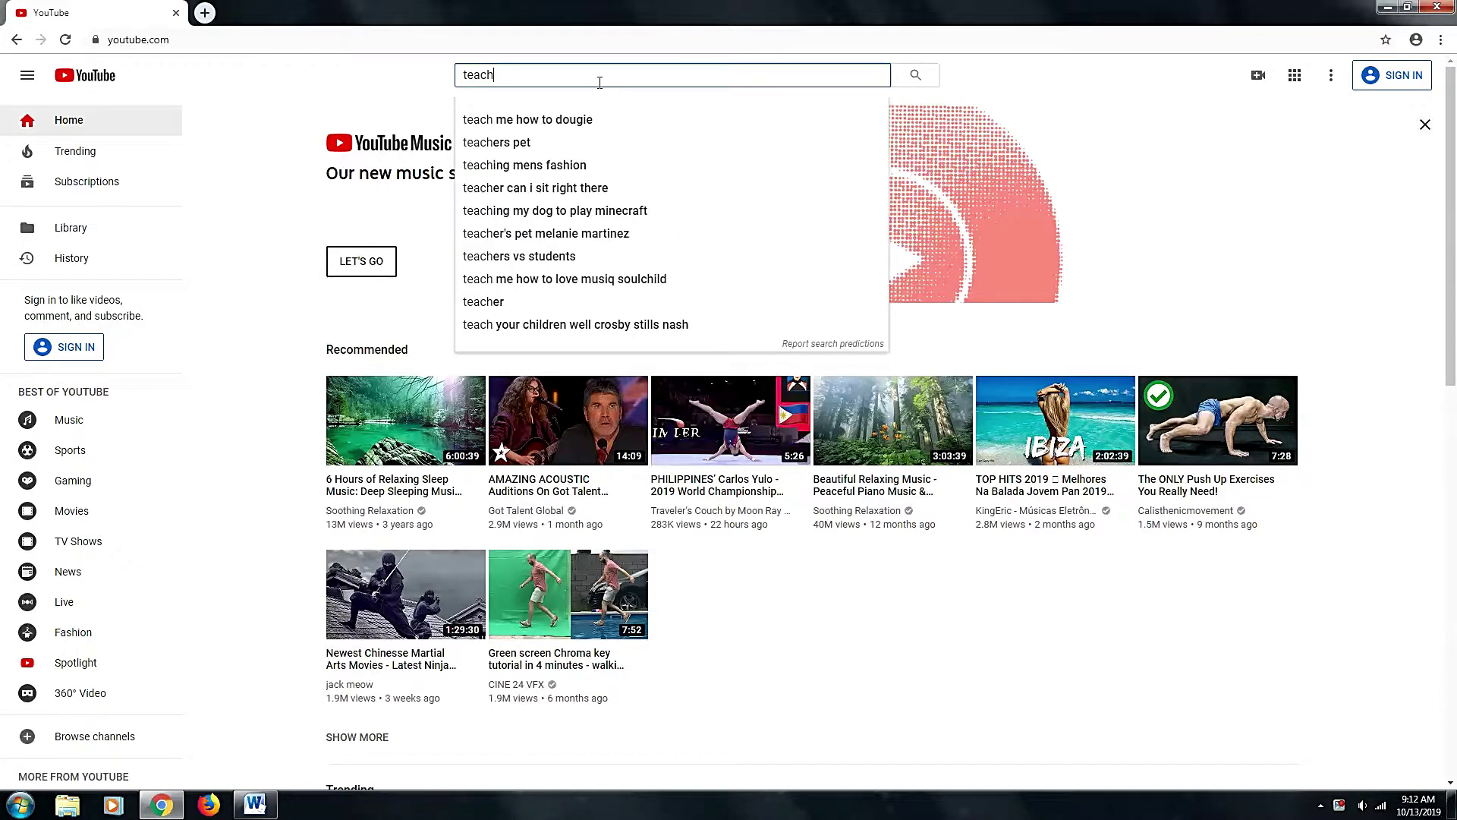
{"action": "type", "text": "mehowto"}
{"action": "key", "text": "Return"}
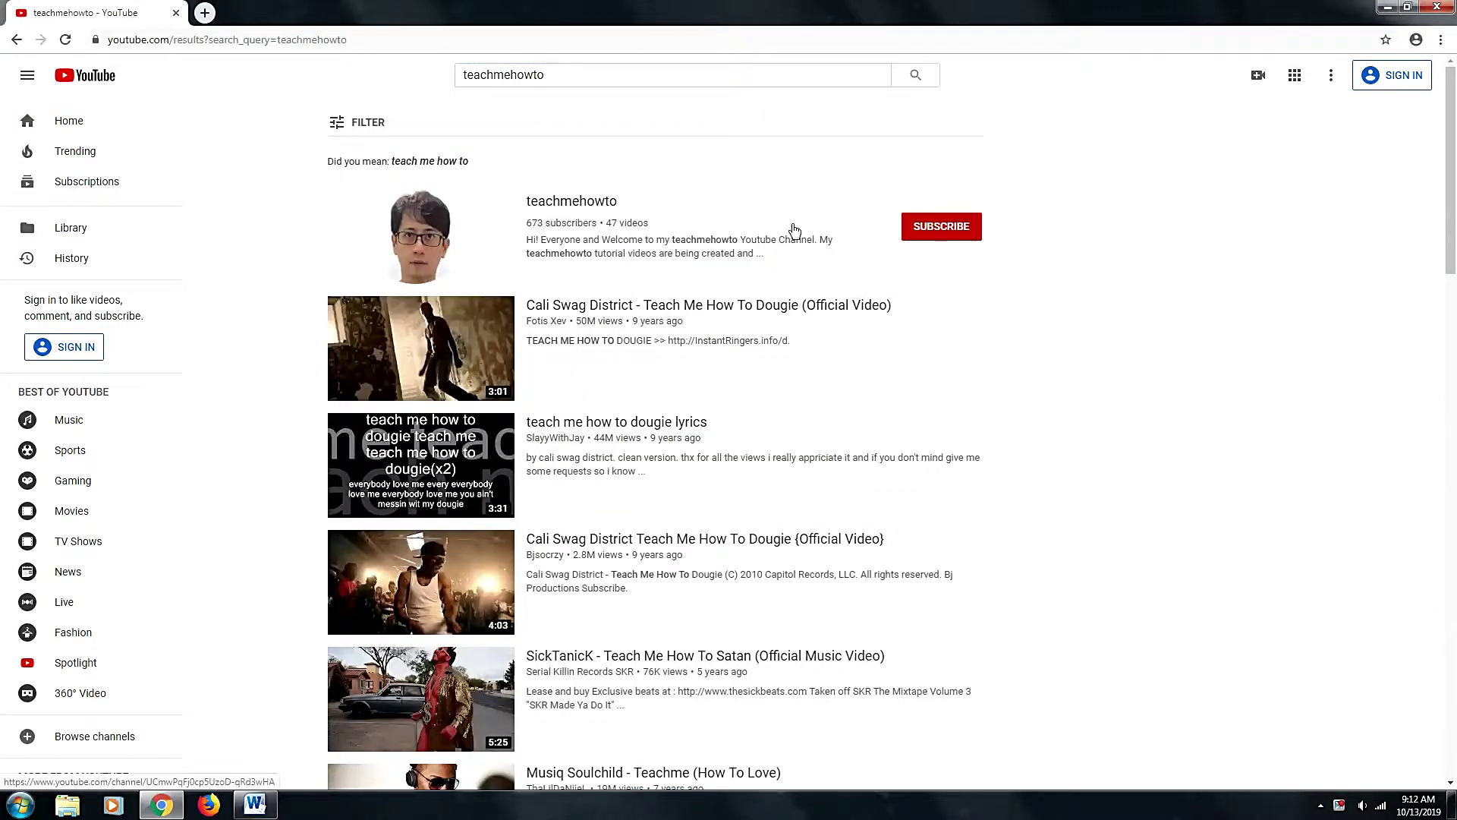
{"action": "left_click", "coordinate": [588, 206]}
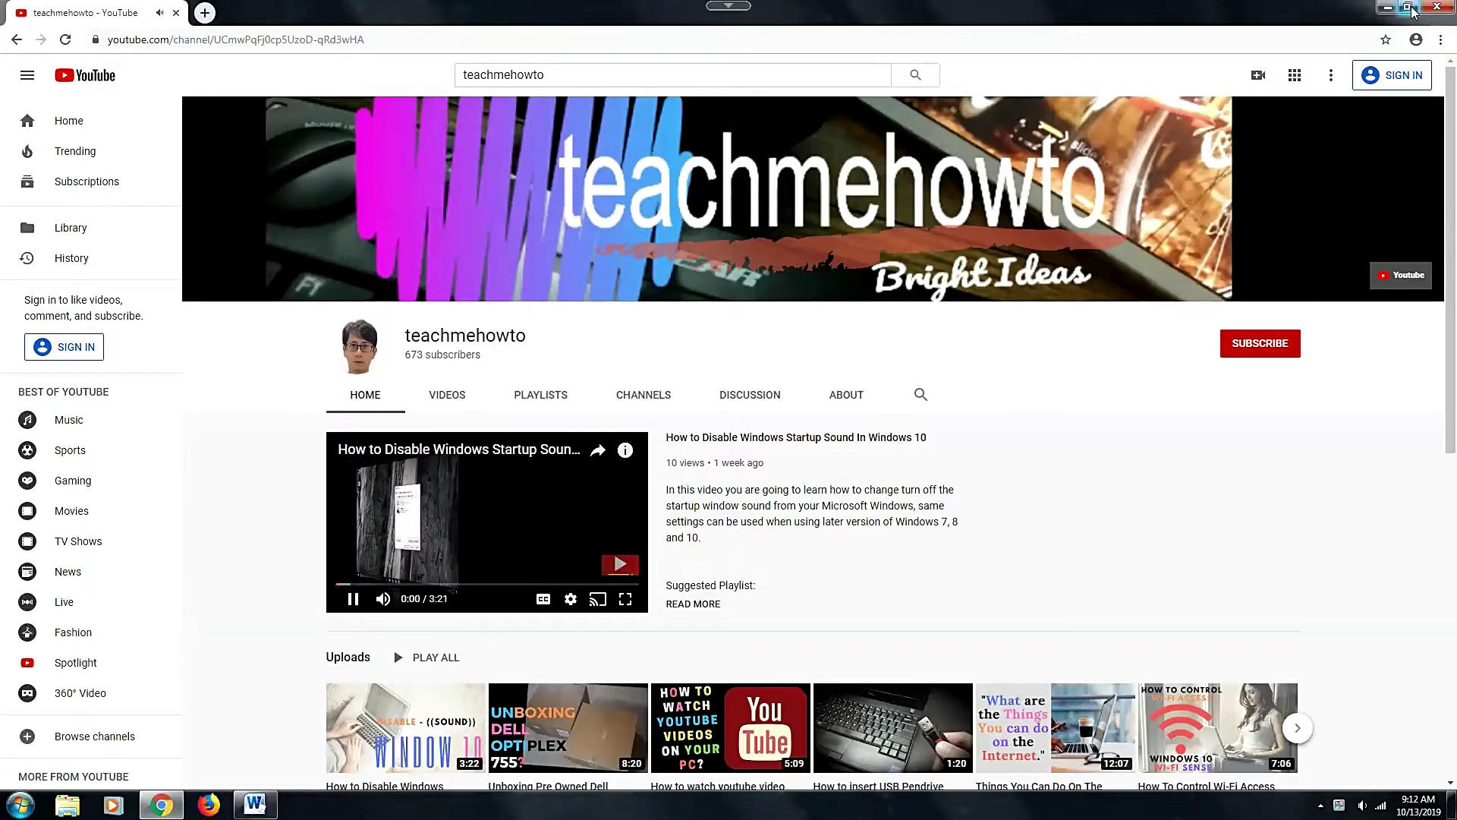
Step: Un-maximize the browser and play the 'How to insert USB Pendrive DELL Laptop' video
{"action": "left_click", "coordinate": [1407, 6]}
{"action": "left_click_drag", "start_coordinate": [1097, 360], "coordinate": [1044, 504]}
{"action": "mouse_move", "coordinate": [954, 402]}
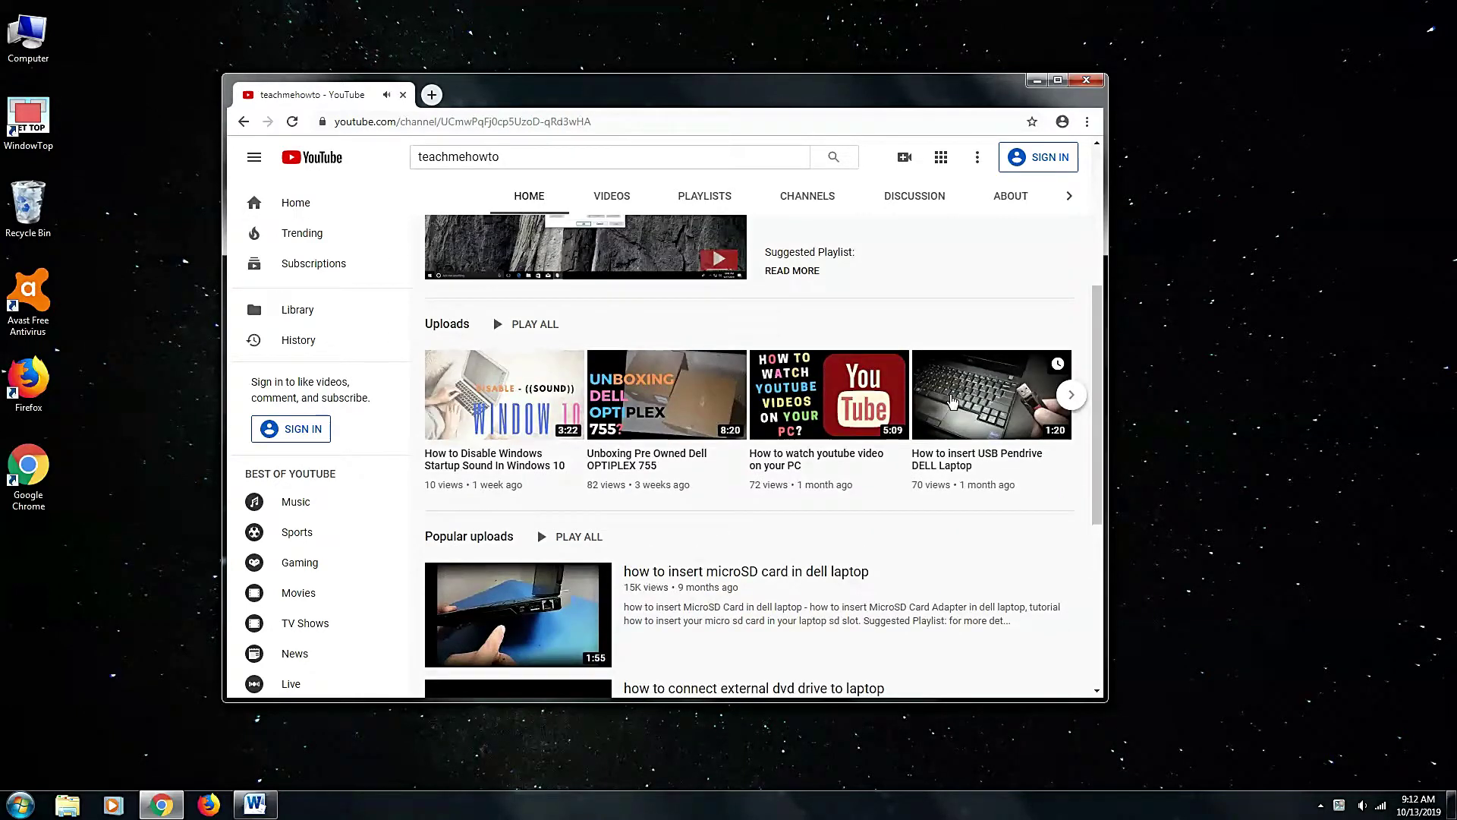
{"action": "left_click", "coordinate": [959, 398]}
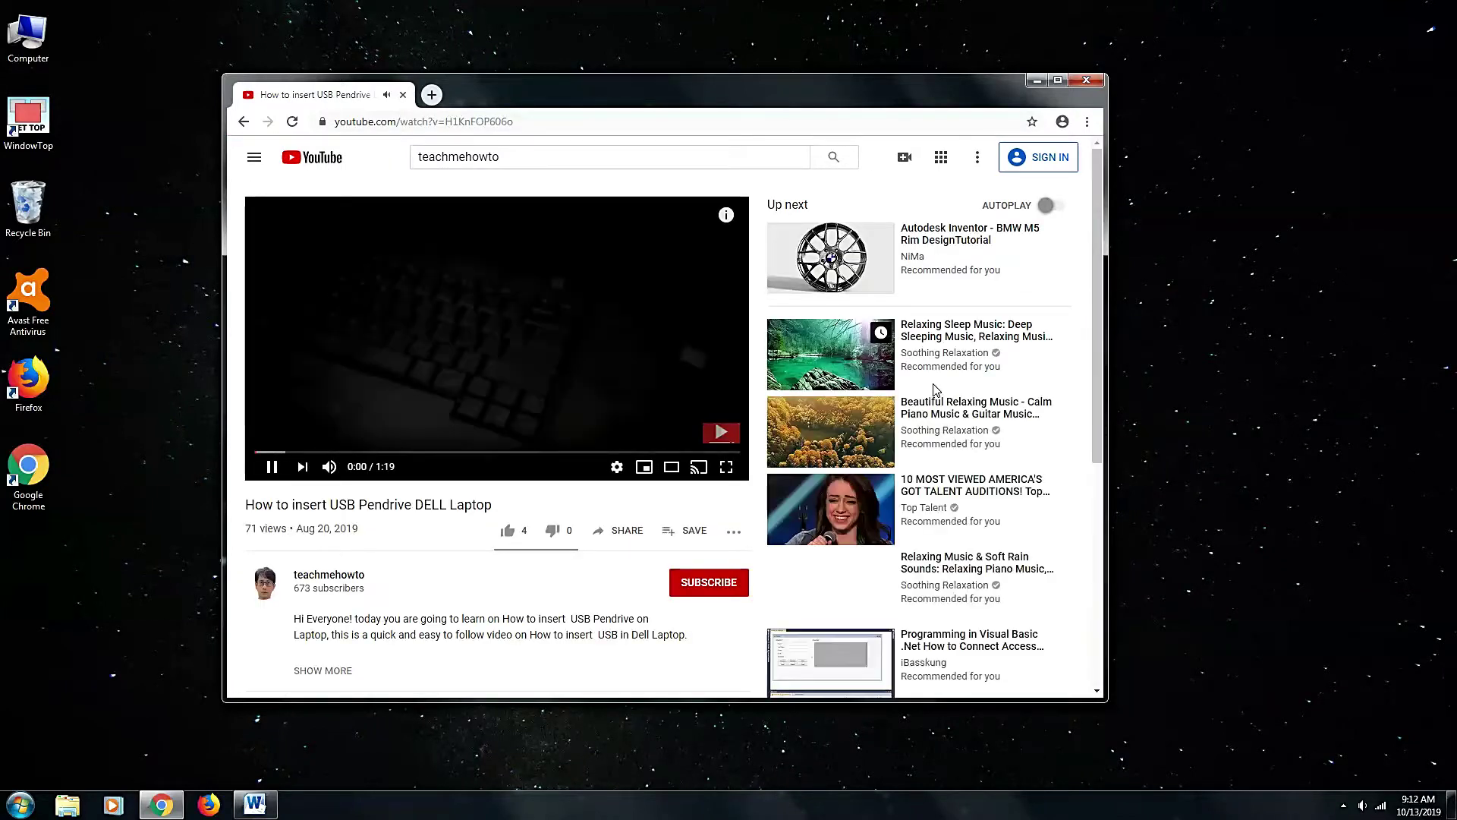
Step: Play the USB Pendrive video full screen and drag WindowTop's opacity slider until it's nearly see-through
{"action": "left_click", "coordinate": [726, 467]}
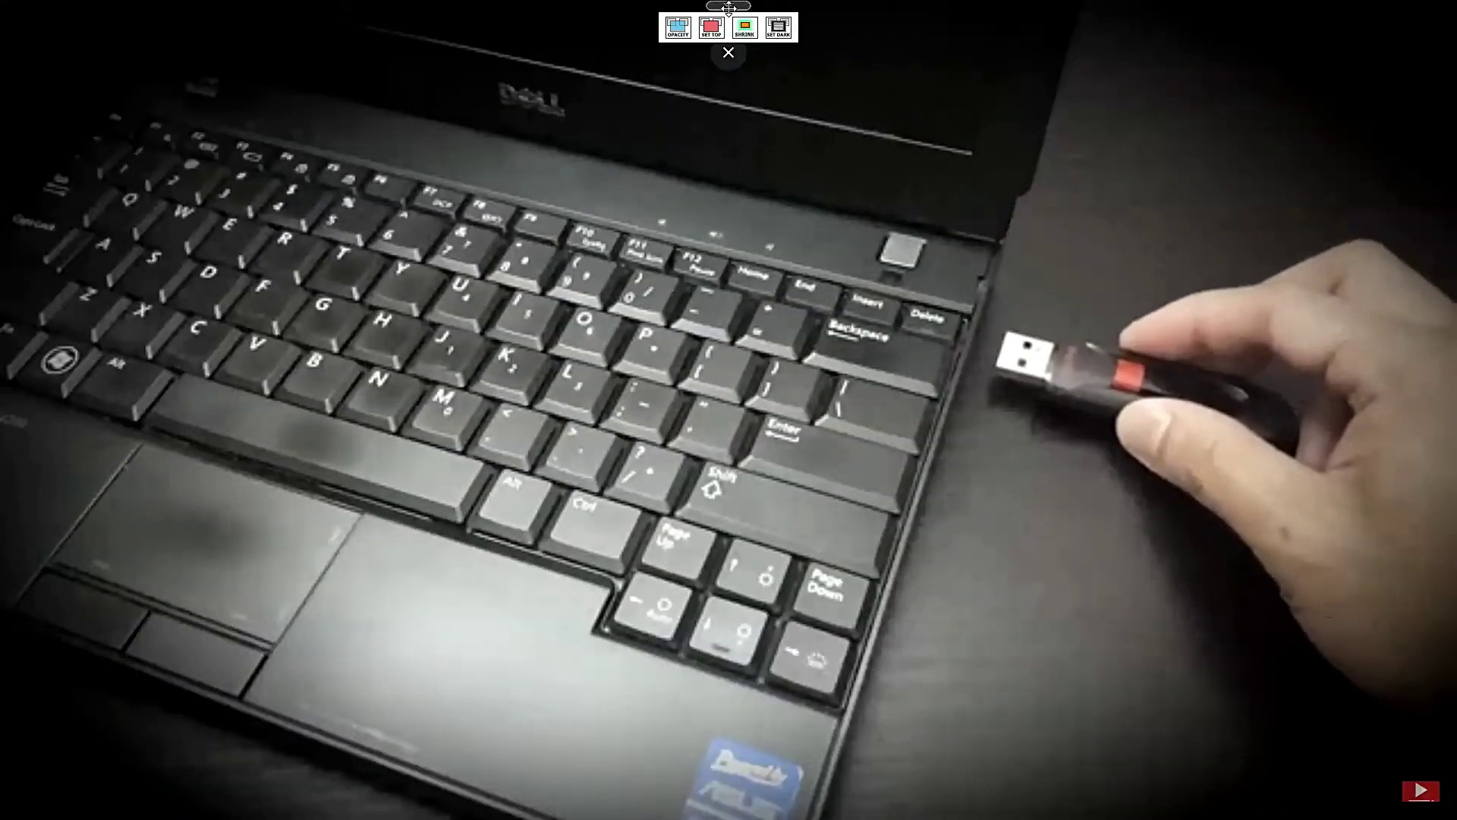
{"action": "left_click", "coordinate": [677, 27]}
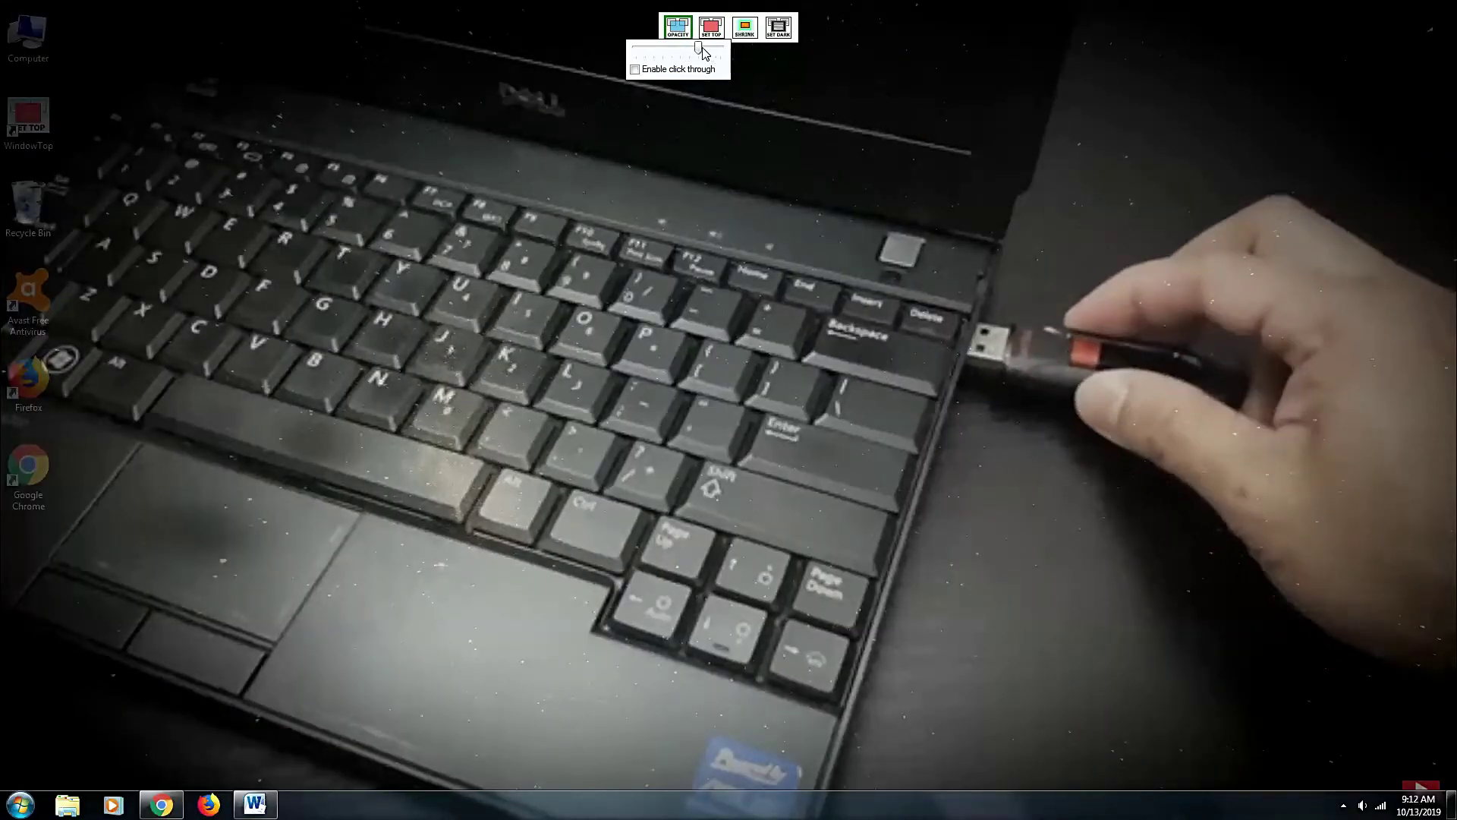
{"action": "left_click_drag", "start_coordinate": [689, 48], "coordinate": [659, 56]}
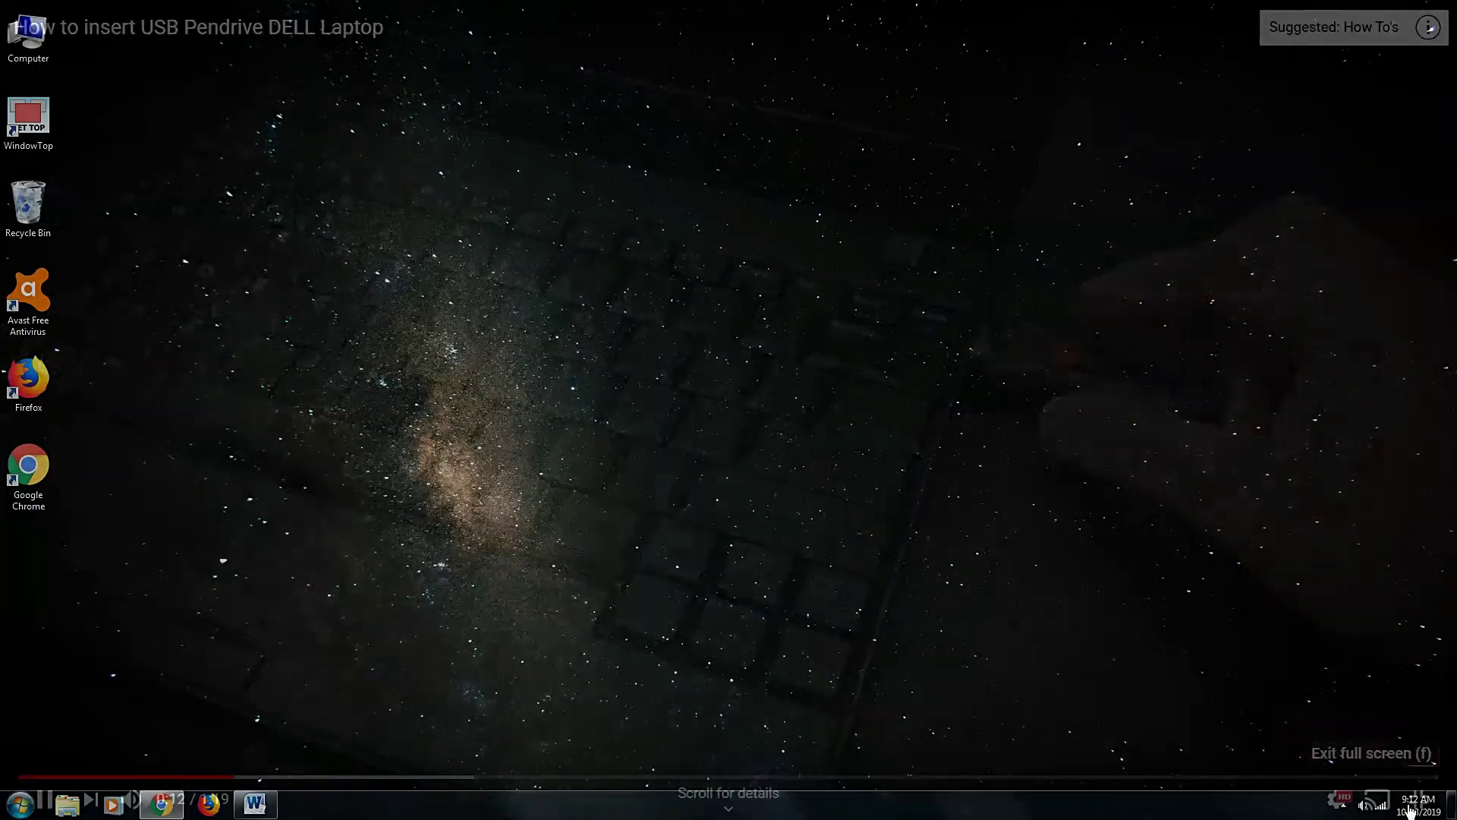
Step: Exit full screen, make the browser semi-transparent, and make its window narrower and shorter
{"action": "key", "text": "Escape"}
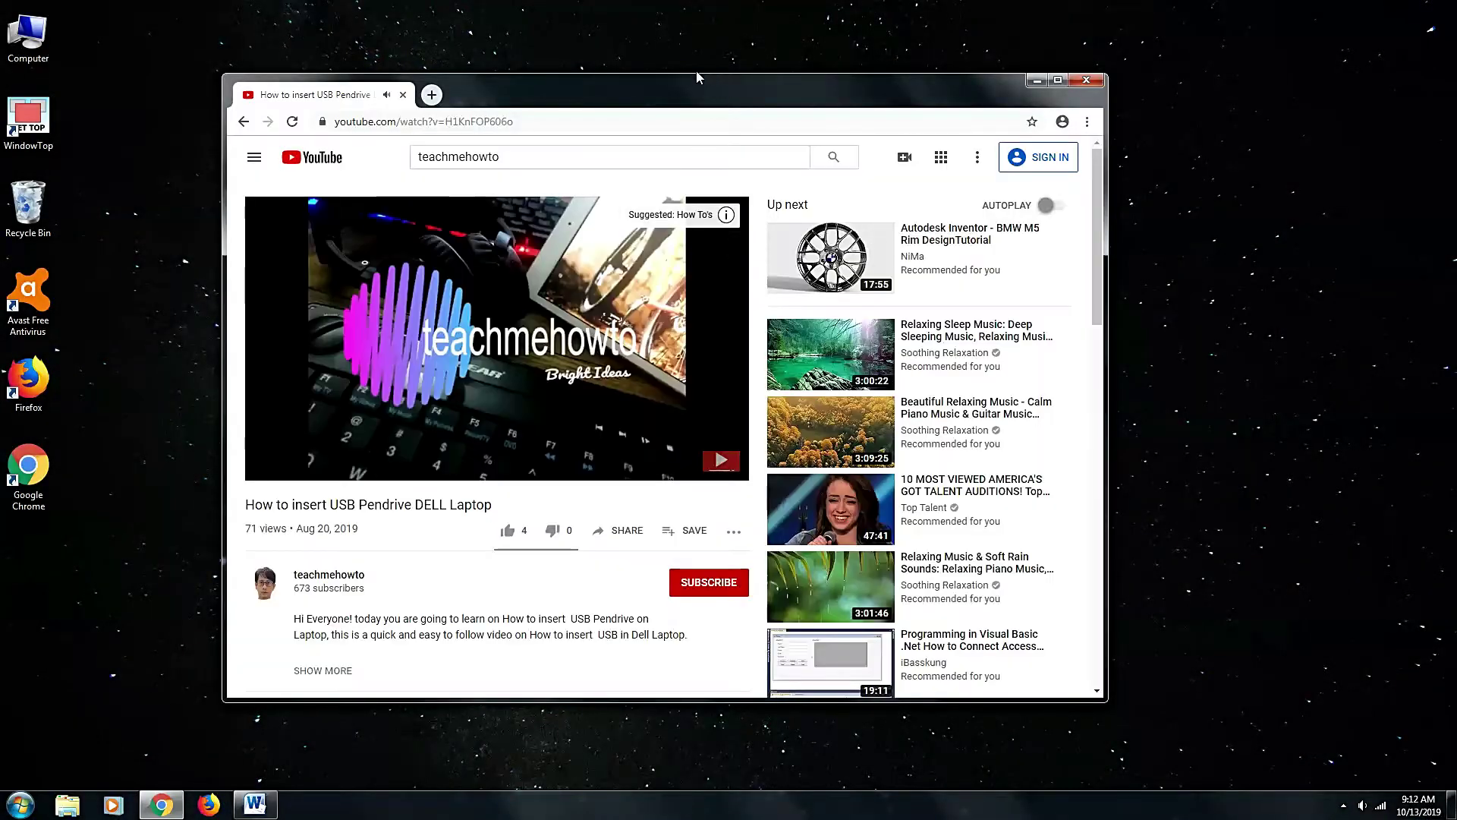
{"action": "mouse_move", "coordinate": [671, 78]}
{"action": "mouse_move", "coordinate": [621, 101]}
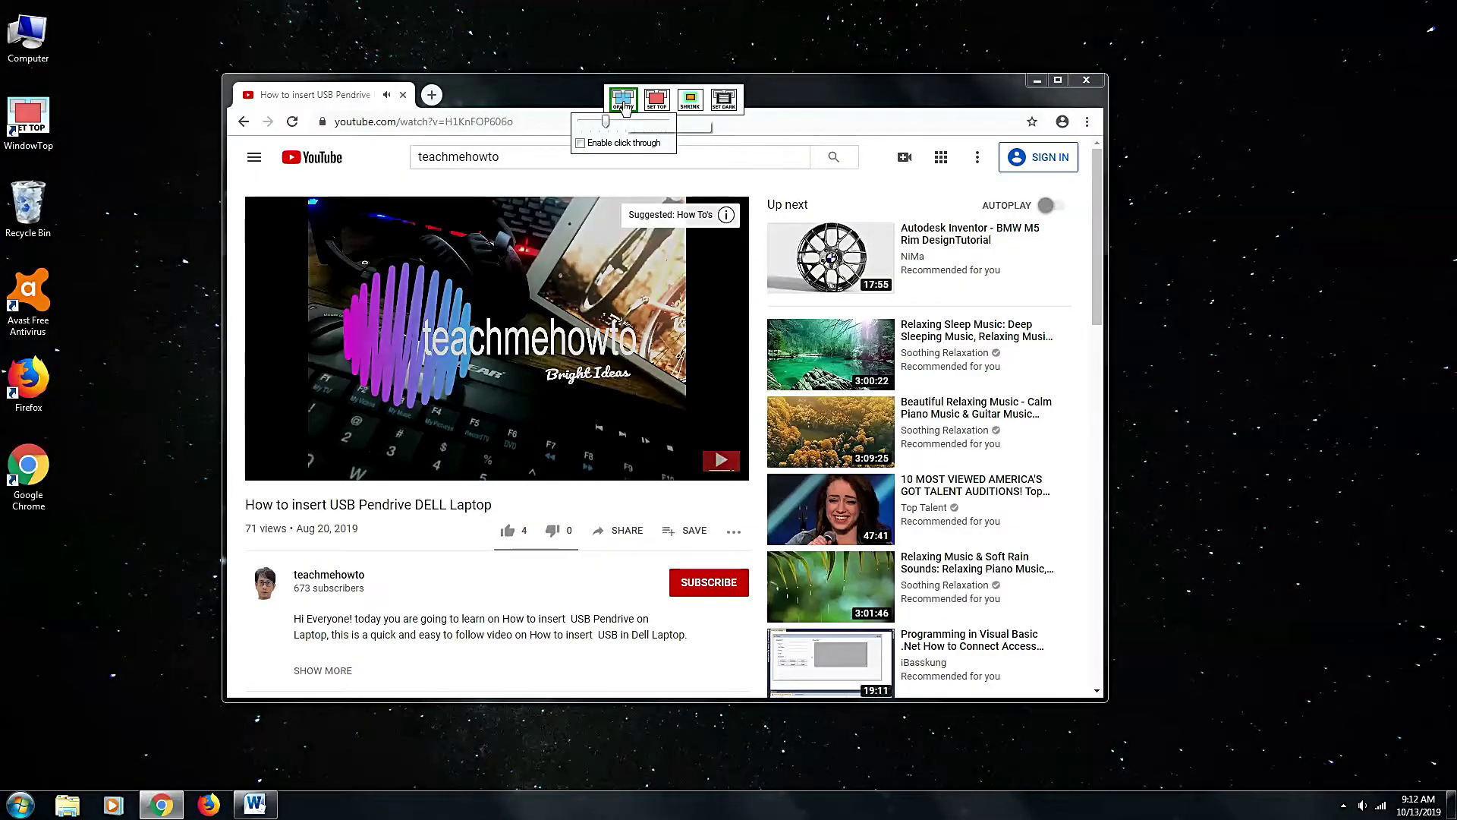
{"action": "left_click_drag", "start_coordinate": [614, 123], "coordinate": [609, 127]}
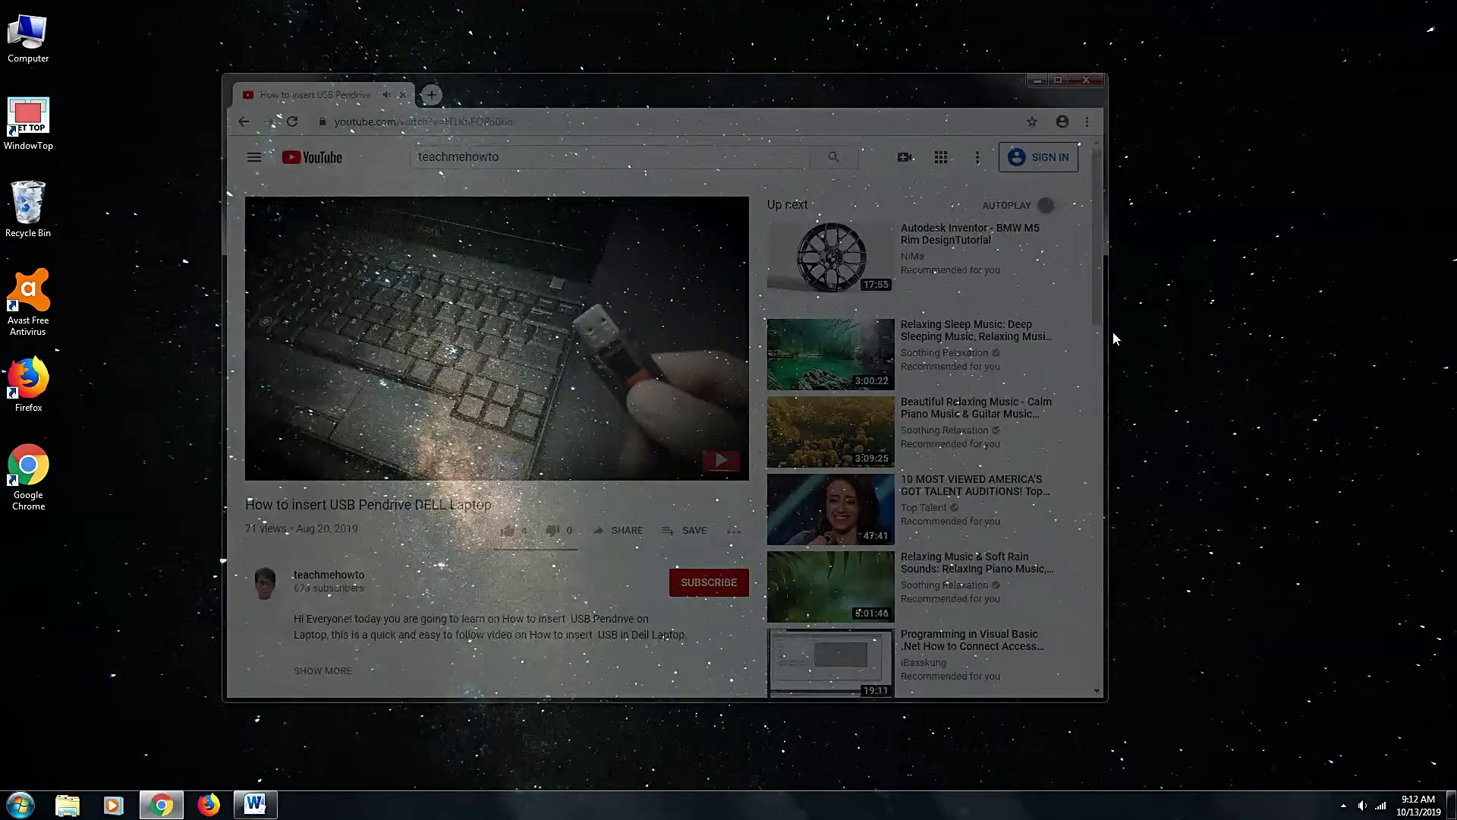
{"action": "left_click_drag", "start_coordinate": [1108, 338], "coordinate": [778, 339]}
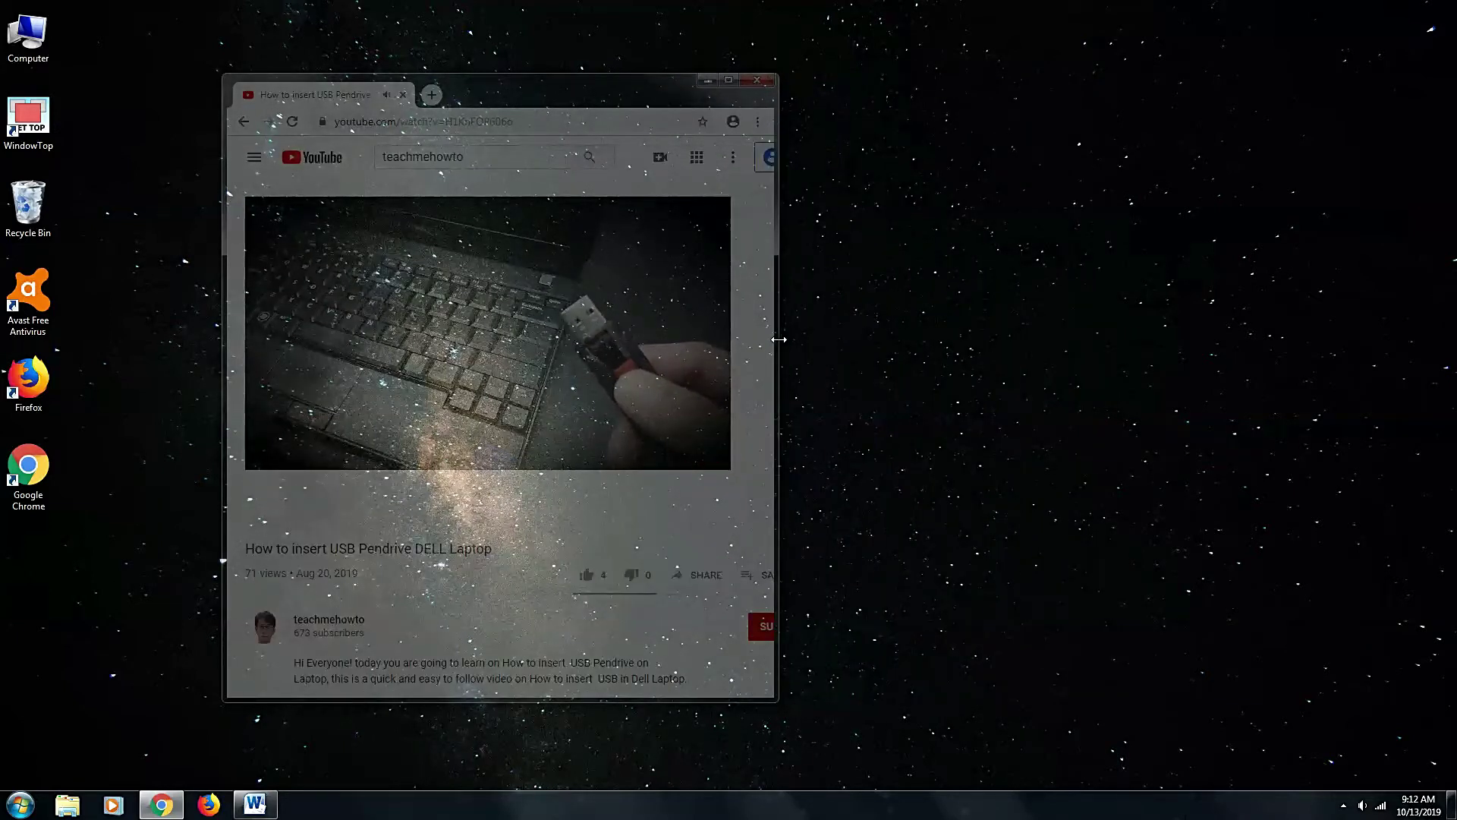
{"action": "left_click_drag", "start_coordinate": [624, 699], "coordinate": [624, 501]}
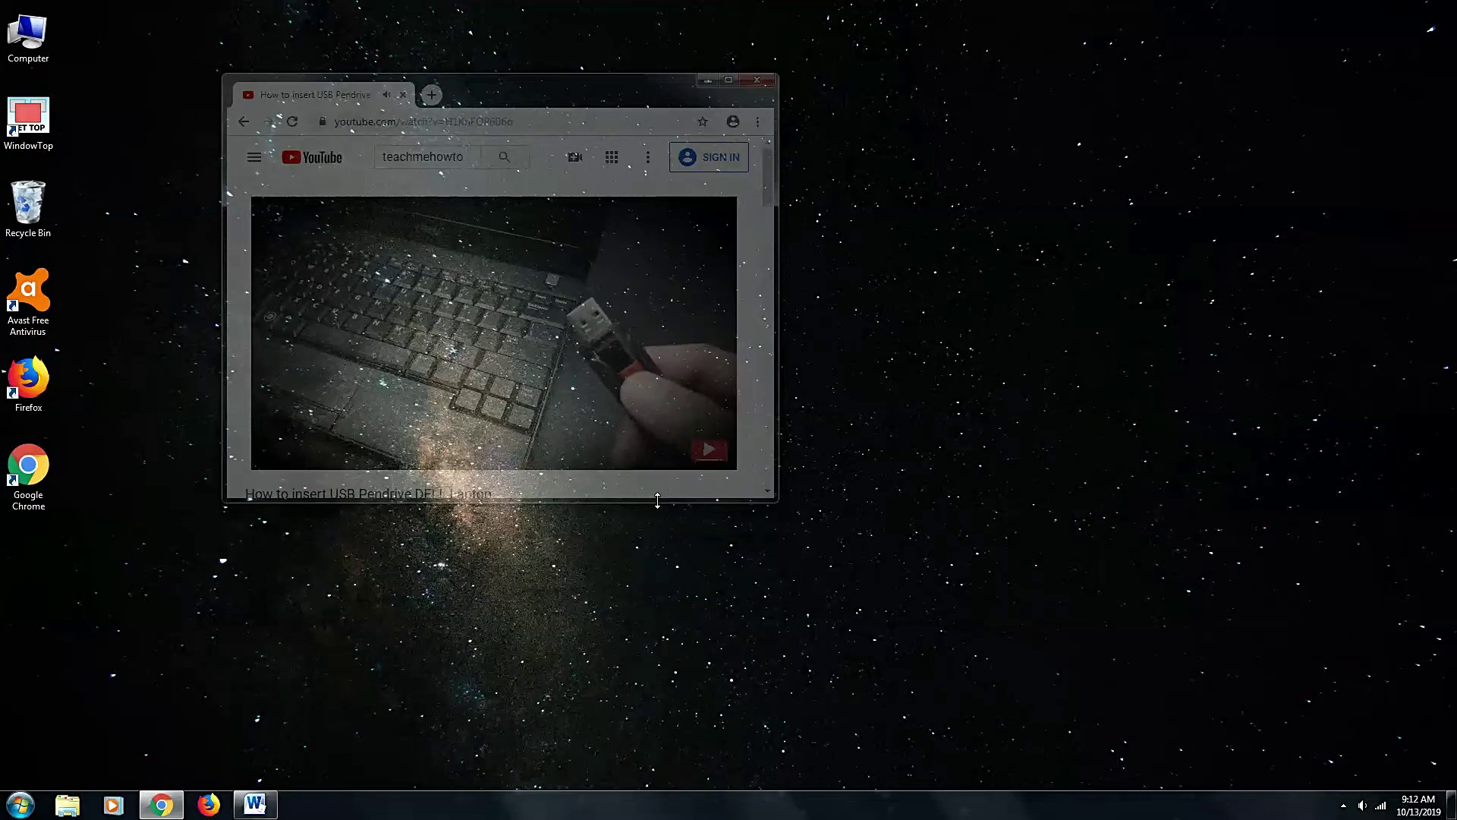
Step: Raise the video window's opacity slightly, park it at the top right, and bring up Word
{"action": "left_click", "coordinate": [514, 77]}
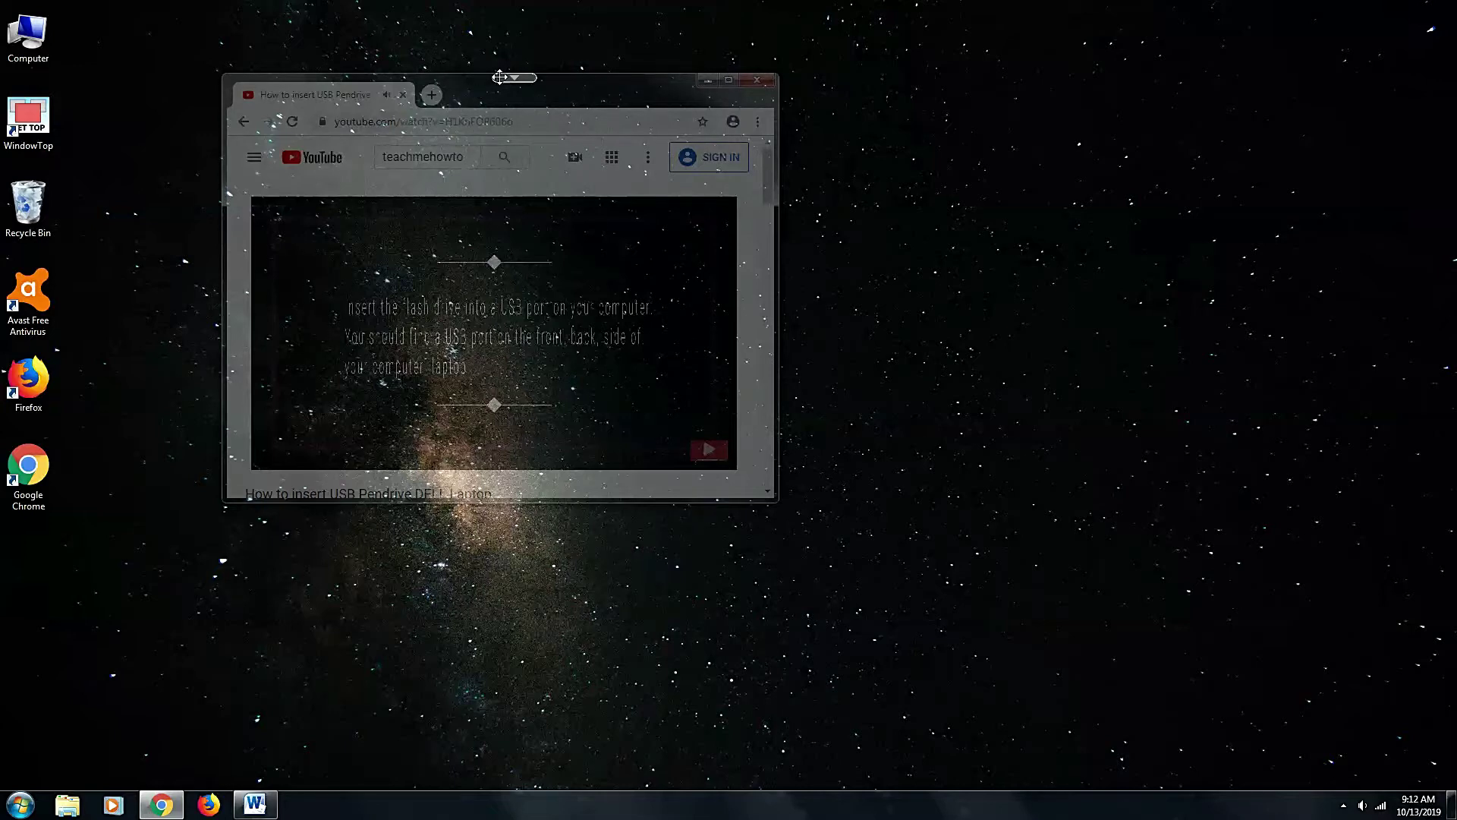
{"action": "left_click", "coordinate": [501, 77]}
{"action": "mouse_move", "coordinate": [464, 100]}
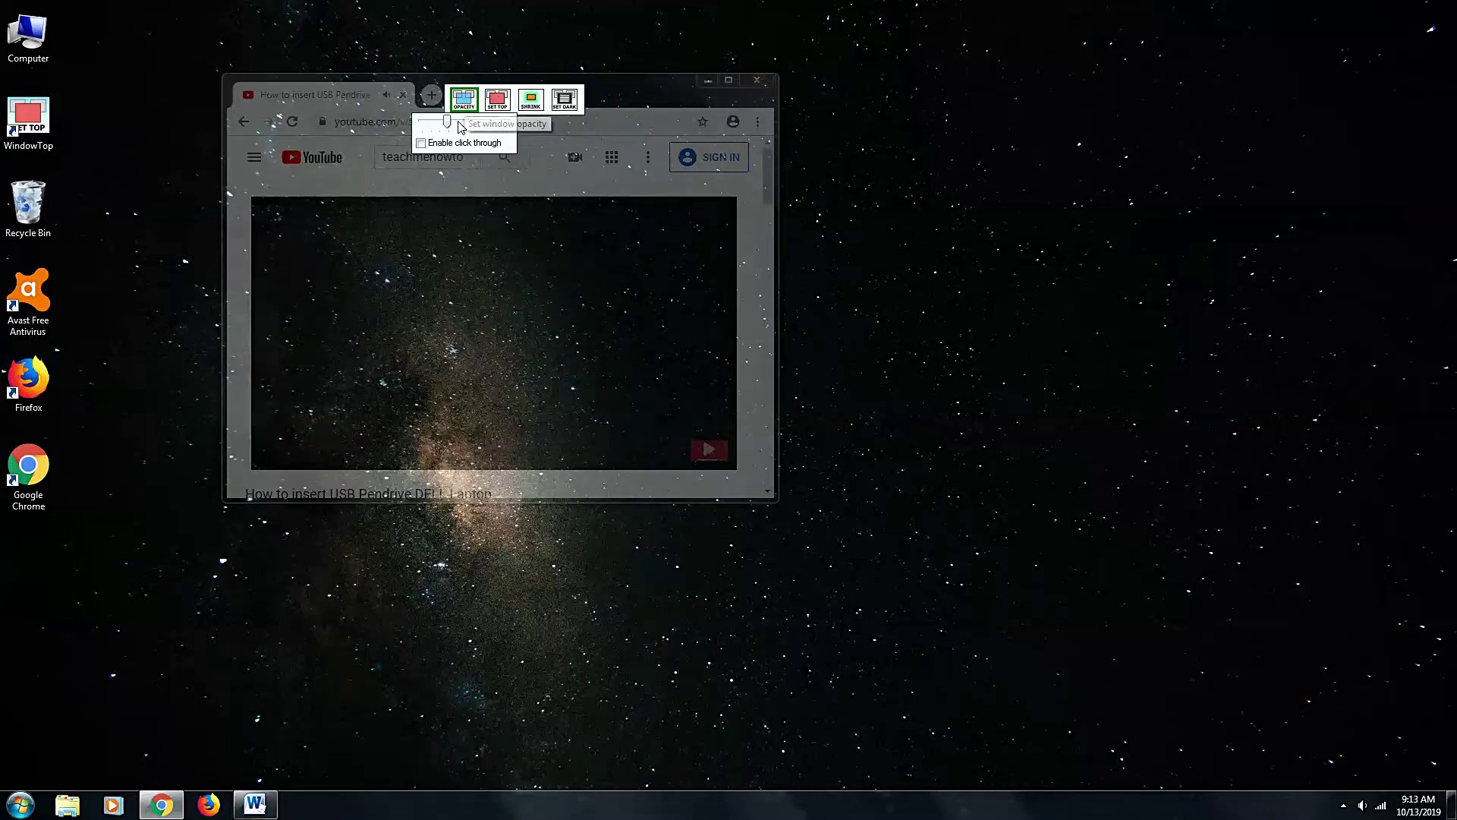
{"action": "left_click_drag", "start_coordinate": [449, 121], "coordinate": [468, 123]}
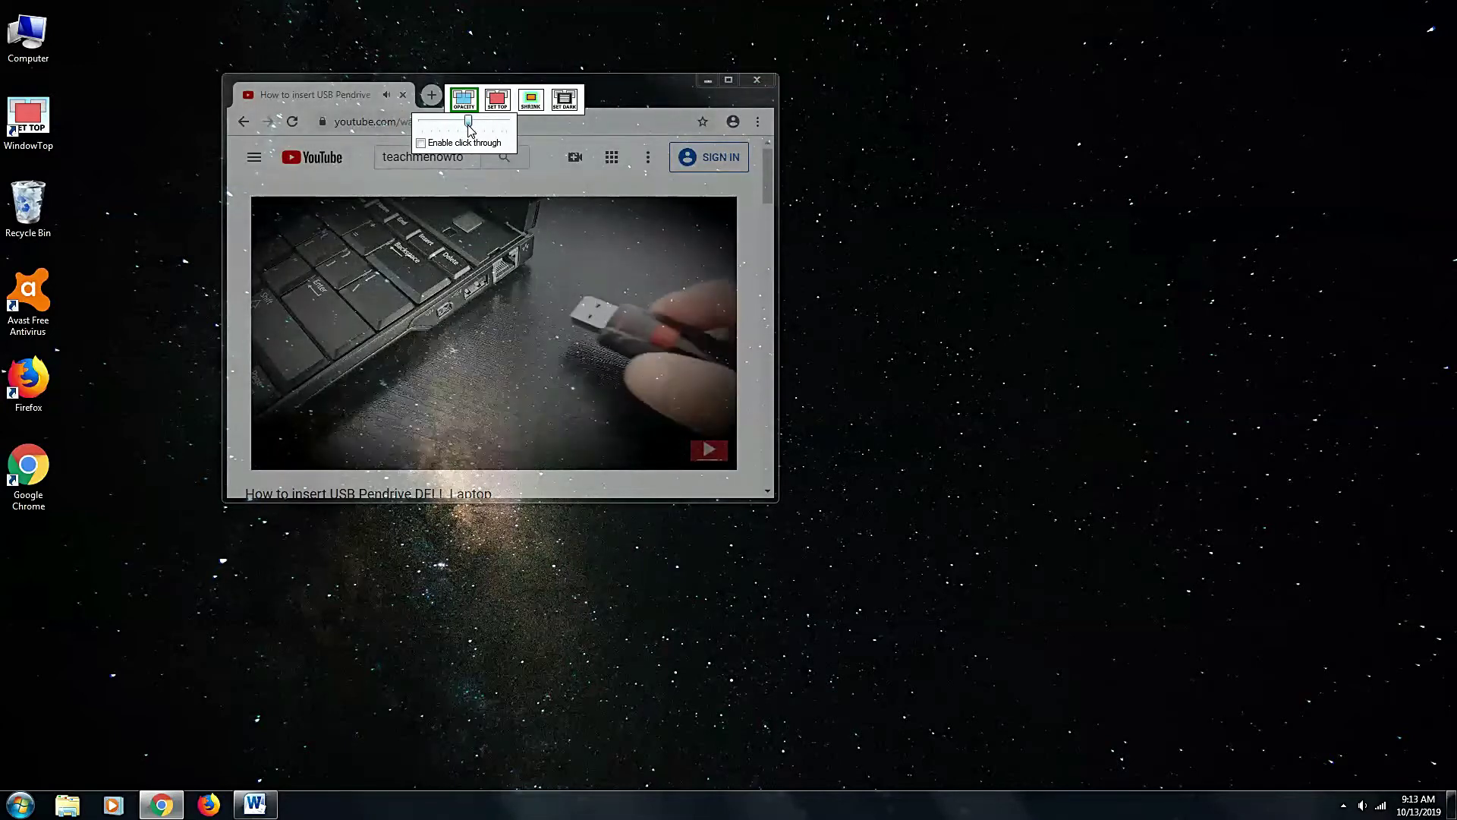
{"action": "left_click_drag", "start_coordinate": [643, 91], "coordinate": [1311, 23]}
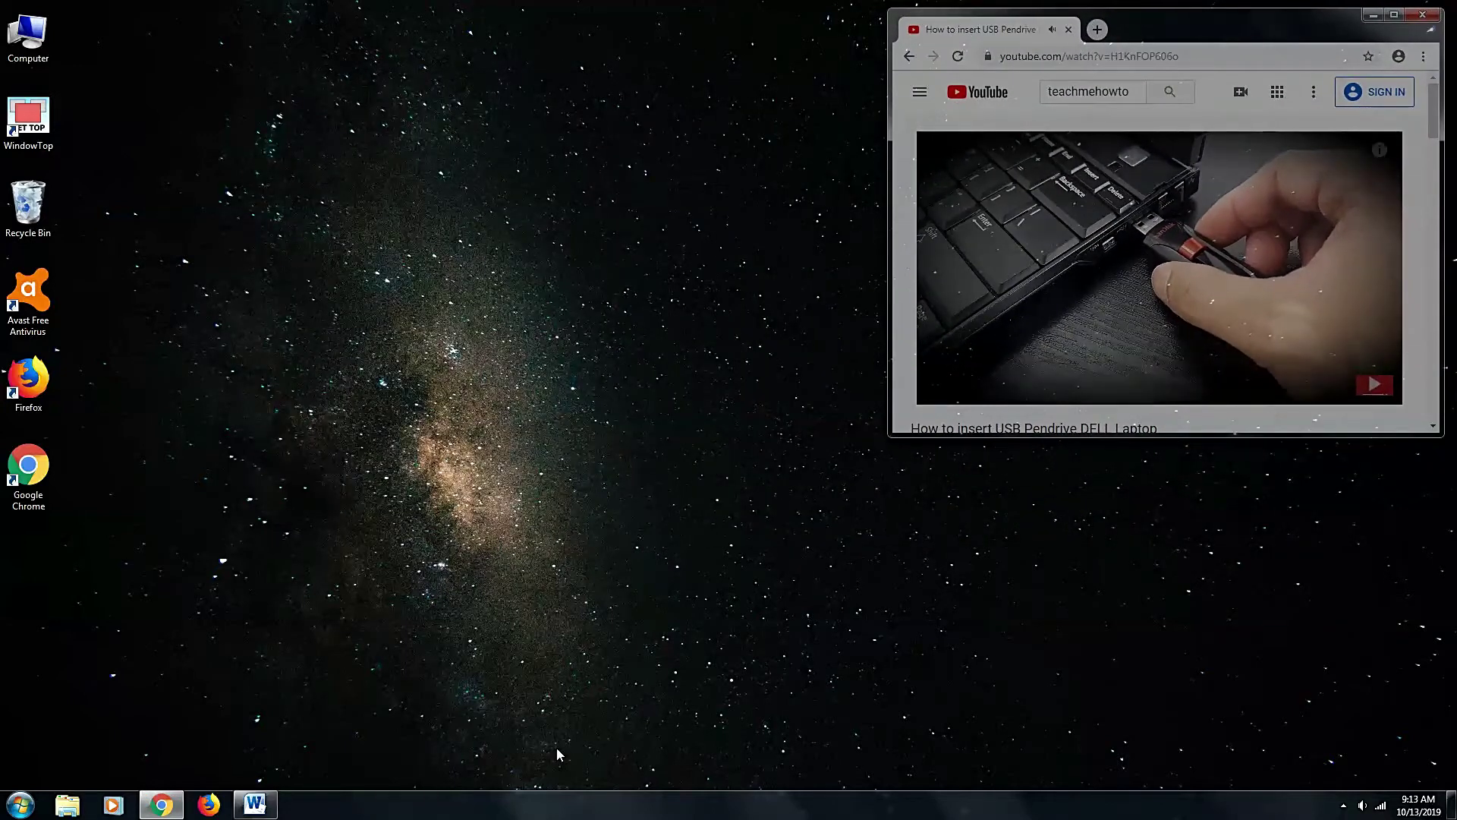
{"action": "left_click", "coordinate": [255, 804]}
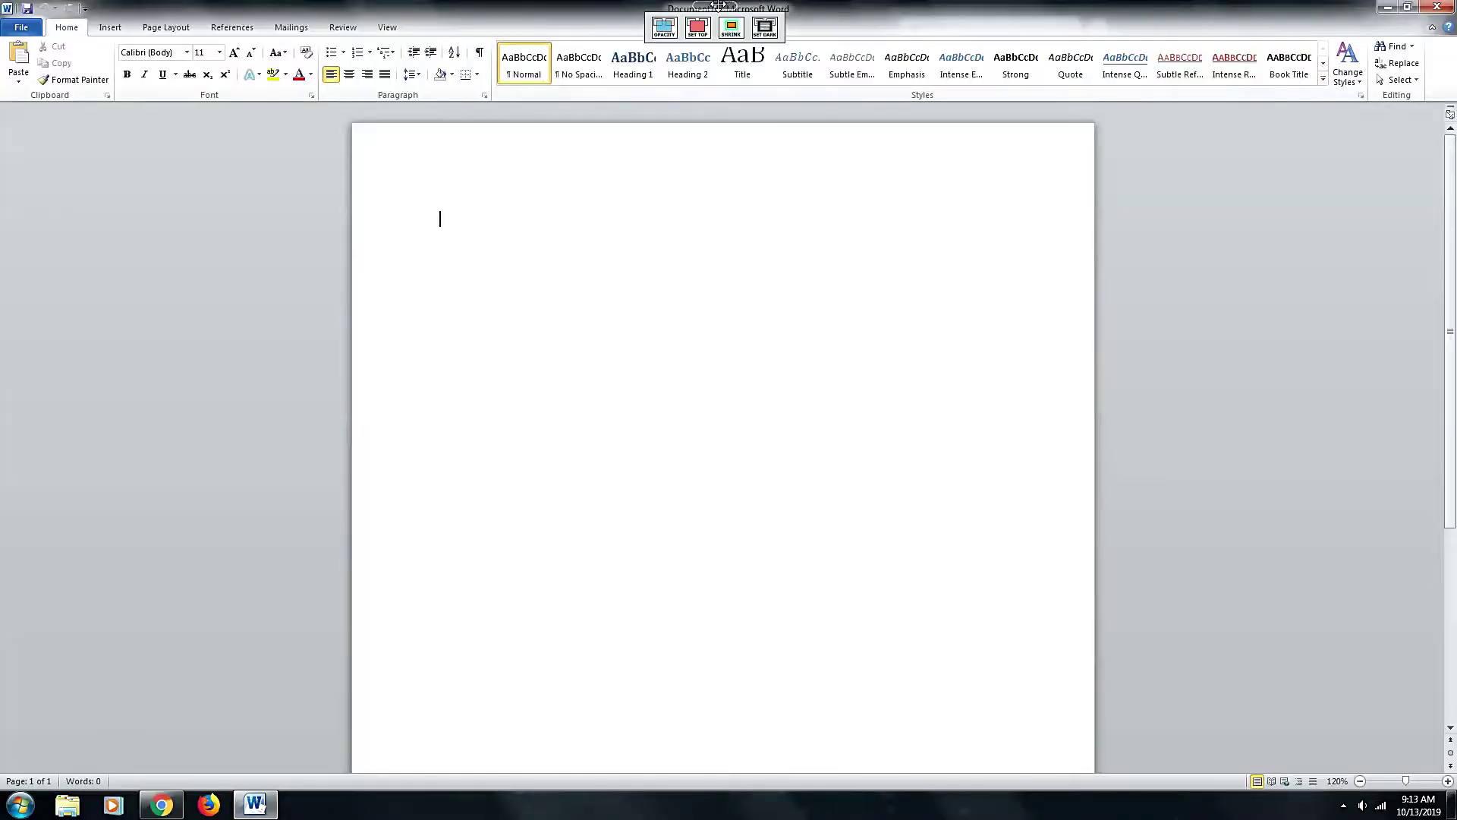
Step: Make the Word window translucent with WindowTop's opacity slider
{"action": "left_click", "coordinate": [664, 27]}
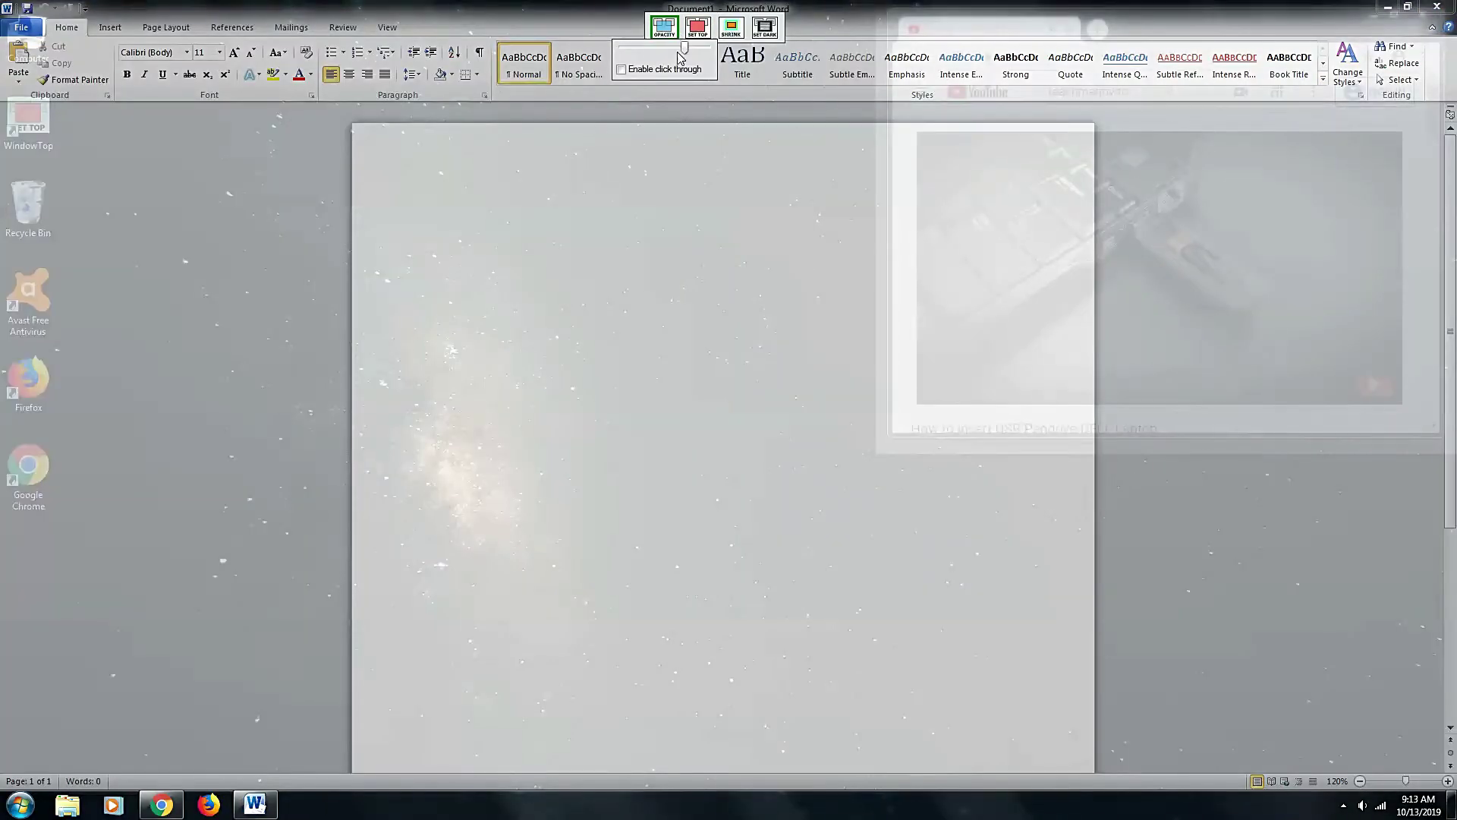
{"action": "left_click_drag", "start_coordinate": [685, 51], "coordinate": [652, 52]}
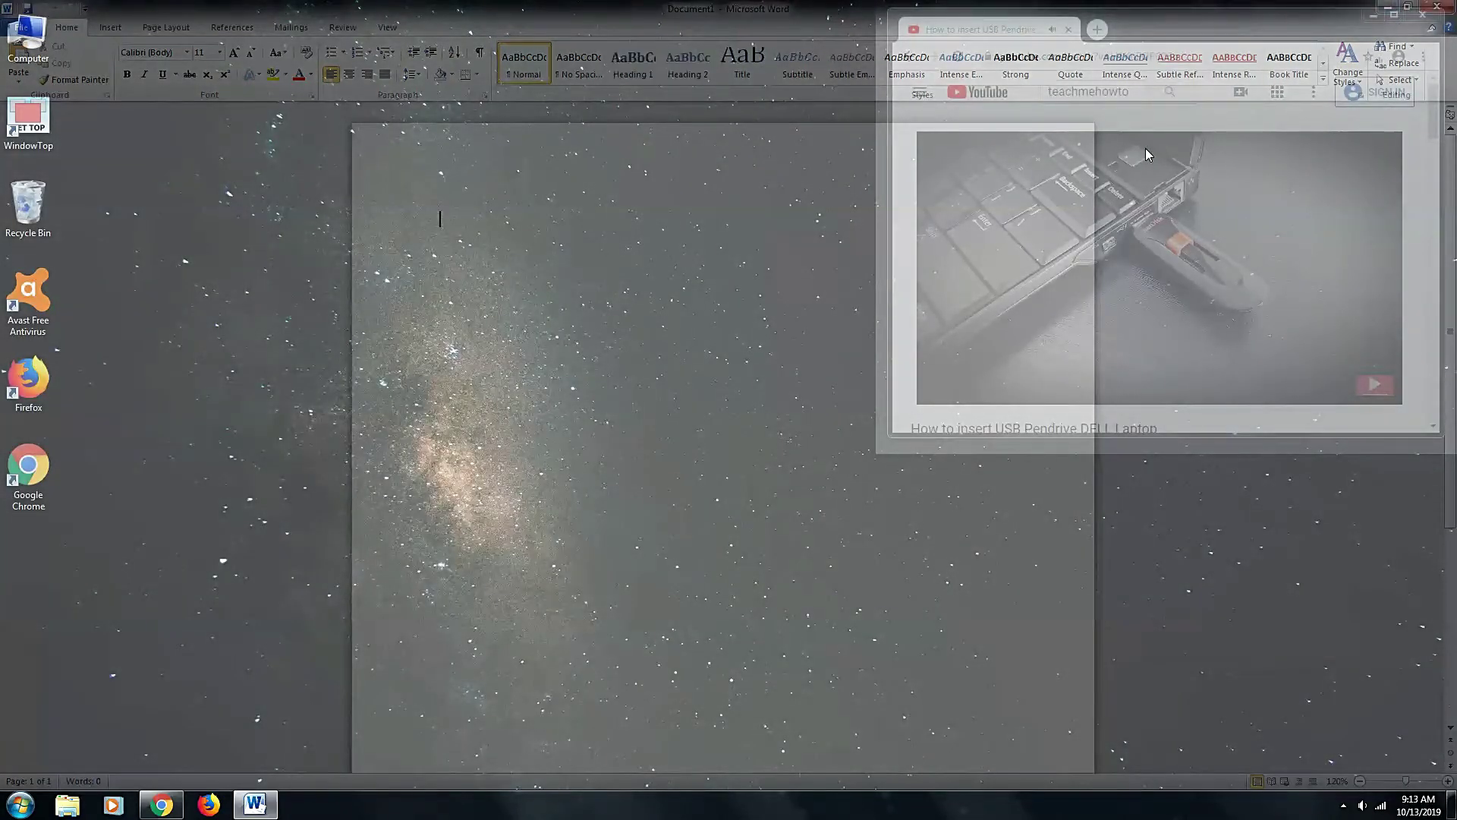
{"action": "mouse_move", "coordinate": [713, 7]}
{"action": "mouse_move", "coordinate": [664, 30]}
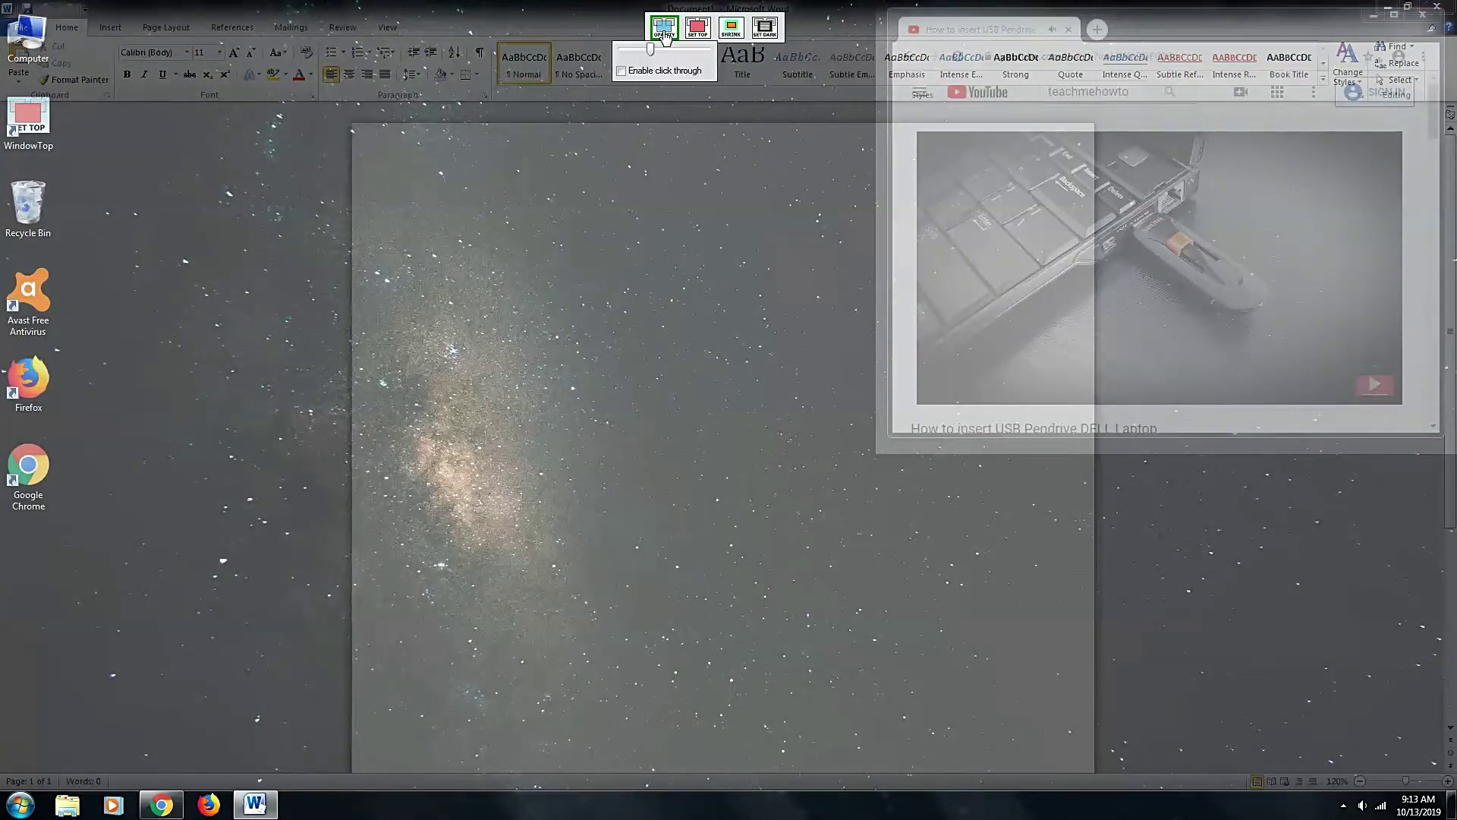
{"action": "left_click_drag", "start_coordinate": [651, 52], "coordinate": [672, 58]}
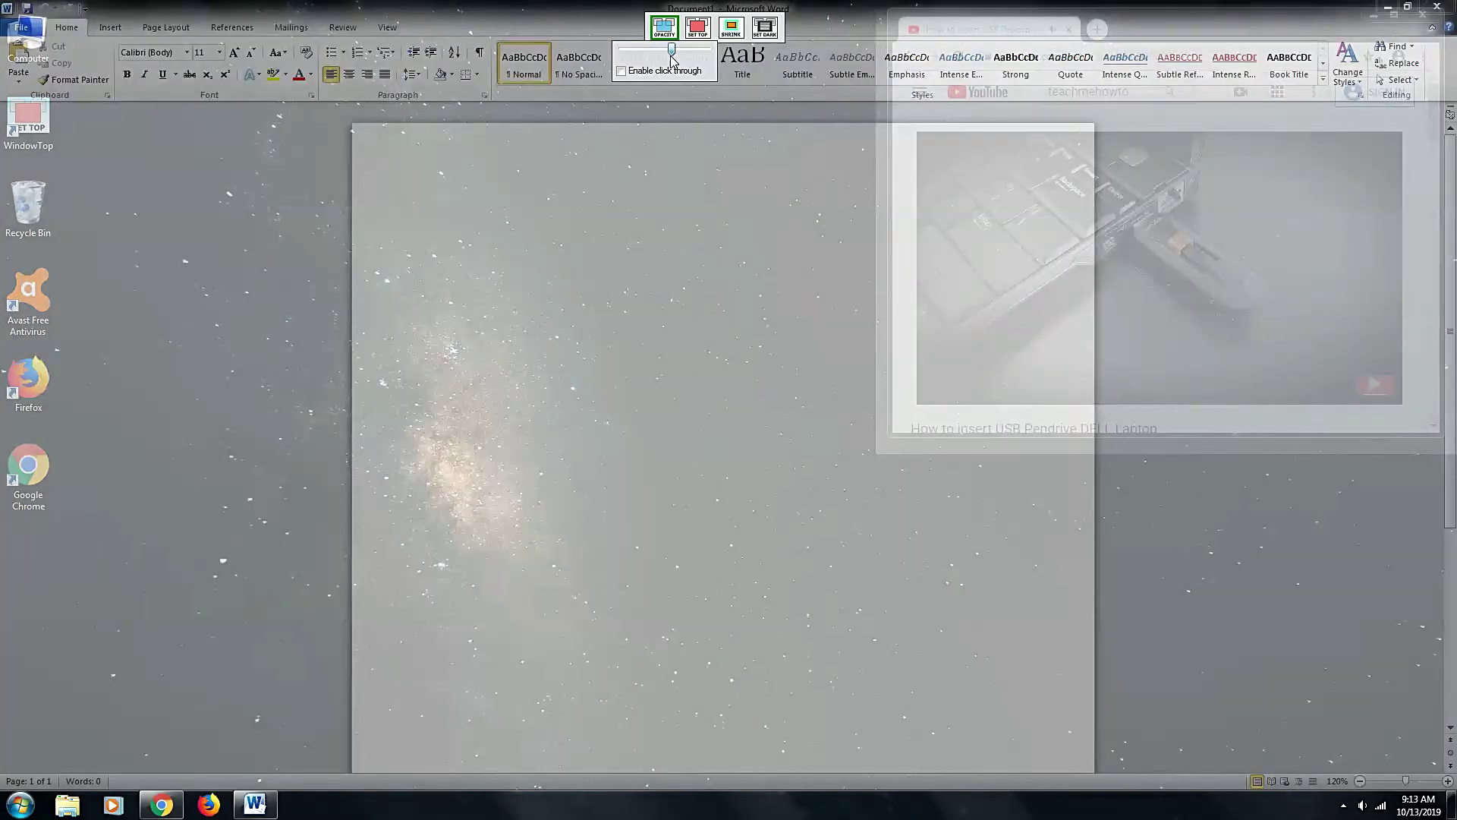
Step: Restore Word from maximized and resize it into a small, narrow window
{"action": "left_click_drag", "start_coordinate": [1115, 27], "coordinate": [600, 64]}
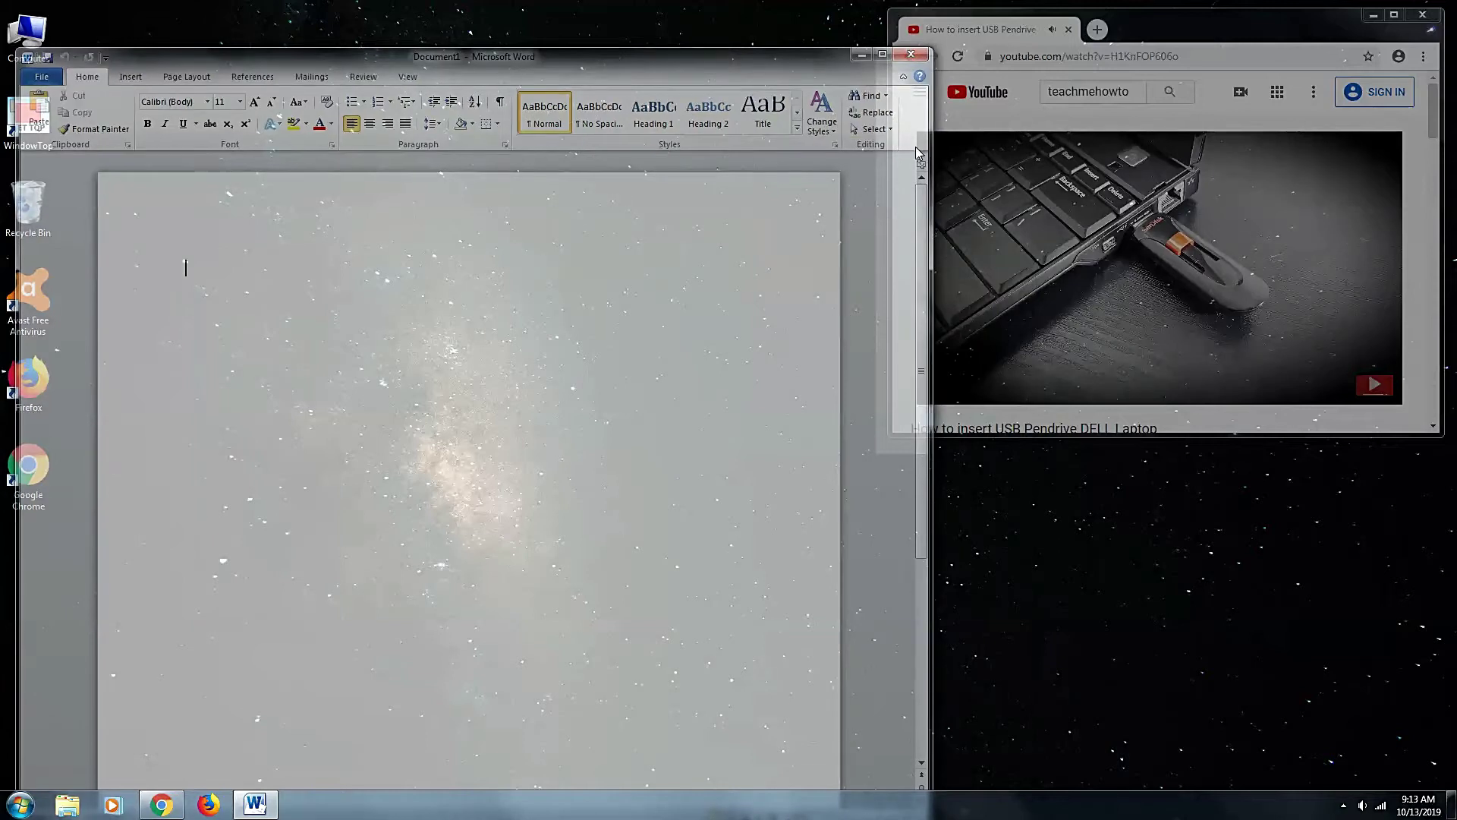
{"action": "left_click_drag", "start_coordinate": [921, 150], "coordinate": [750, 149]}
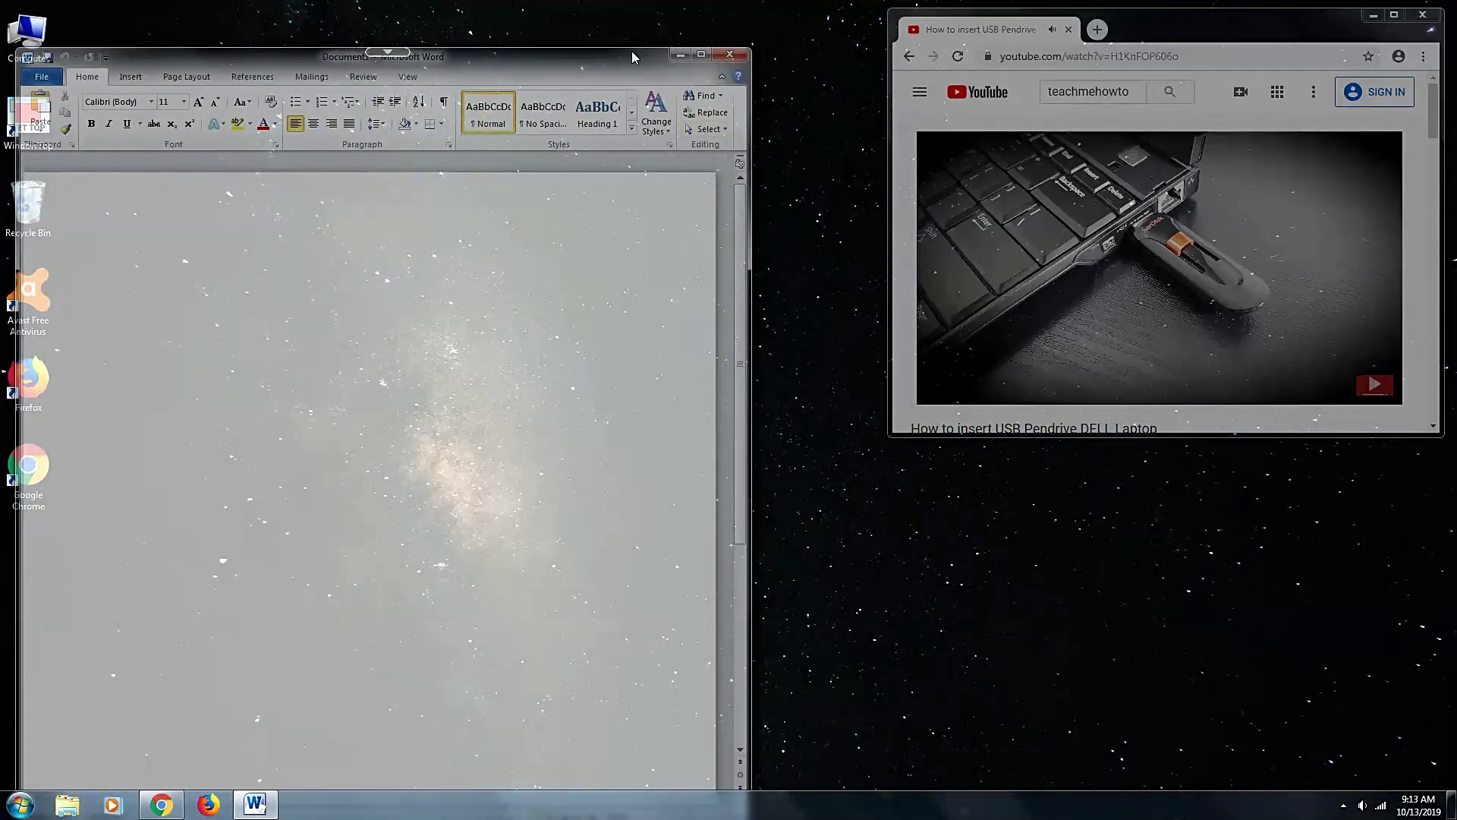
{"action": "left_click_drag", "start_coordinate": [632, 49], "coordinate": [700, 41]}
{"action": "left_click_drag", "start_coordinate": [824, 198], "coordinate": [568, 199]}
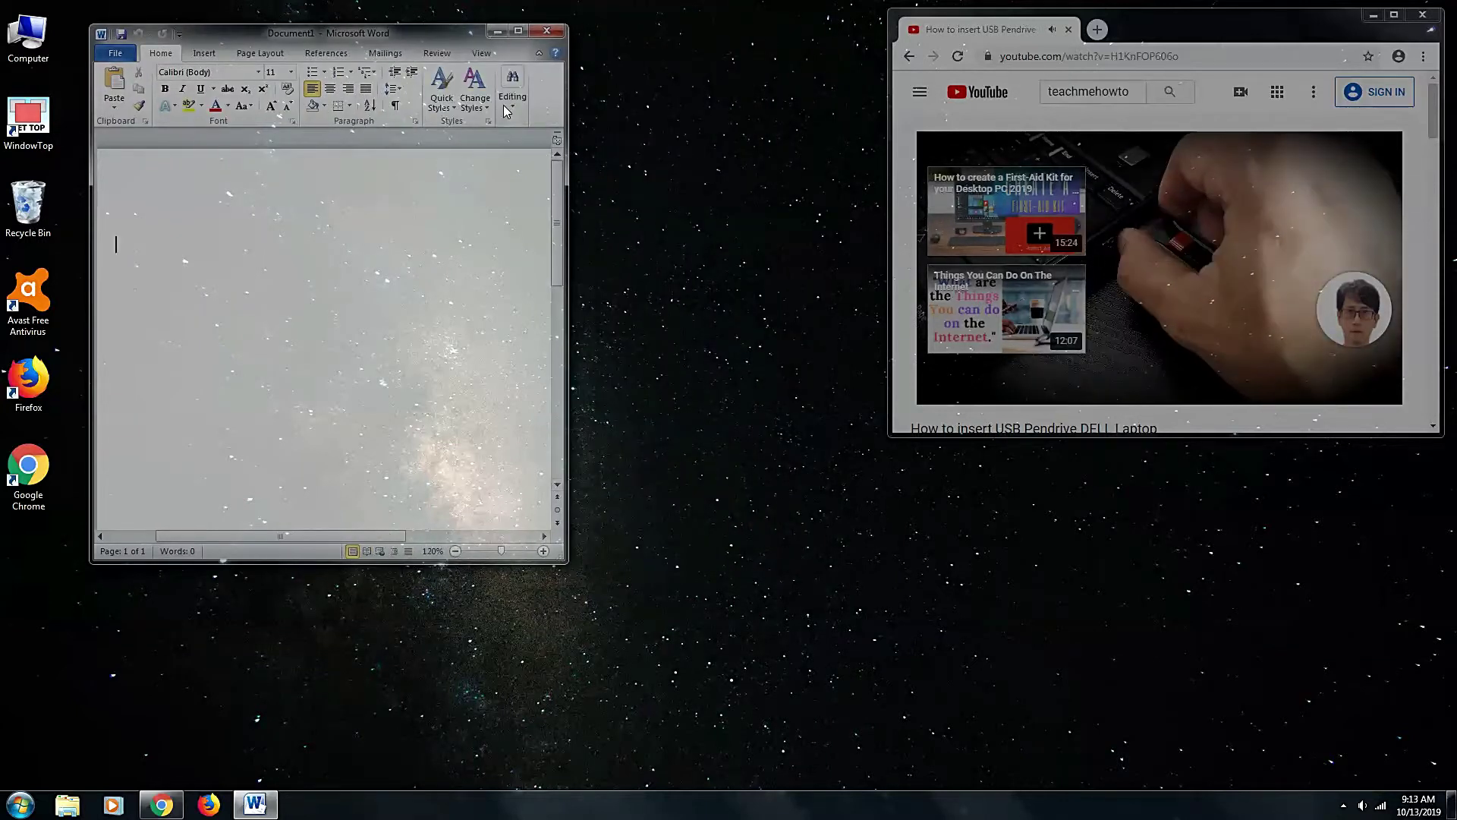
{"action": "left_click_drag", "start_coordinate": [444, 41], "coordinate": [426, 35]}
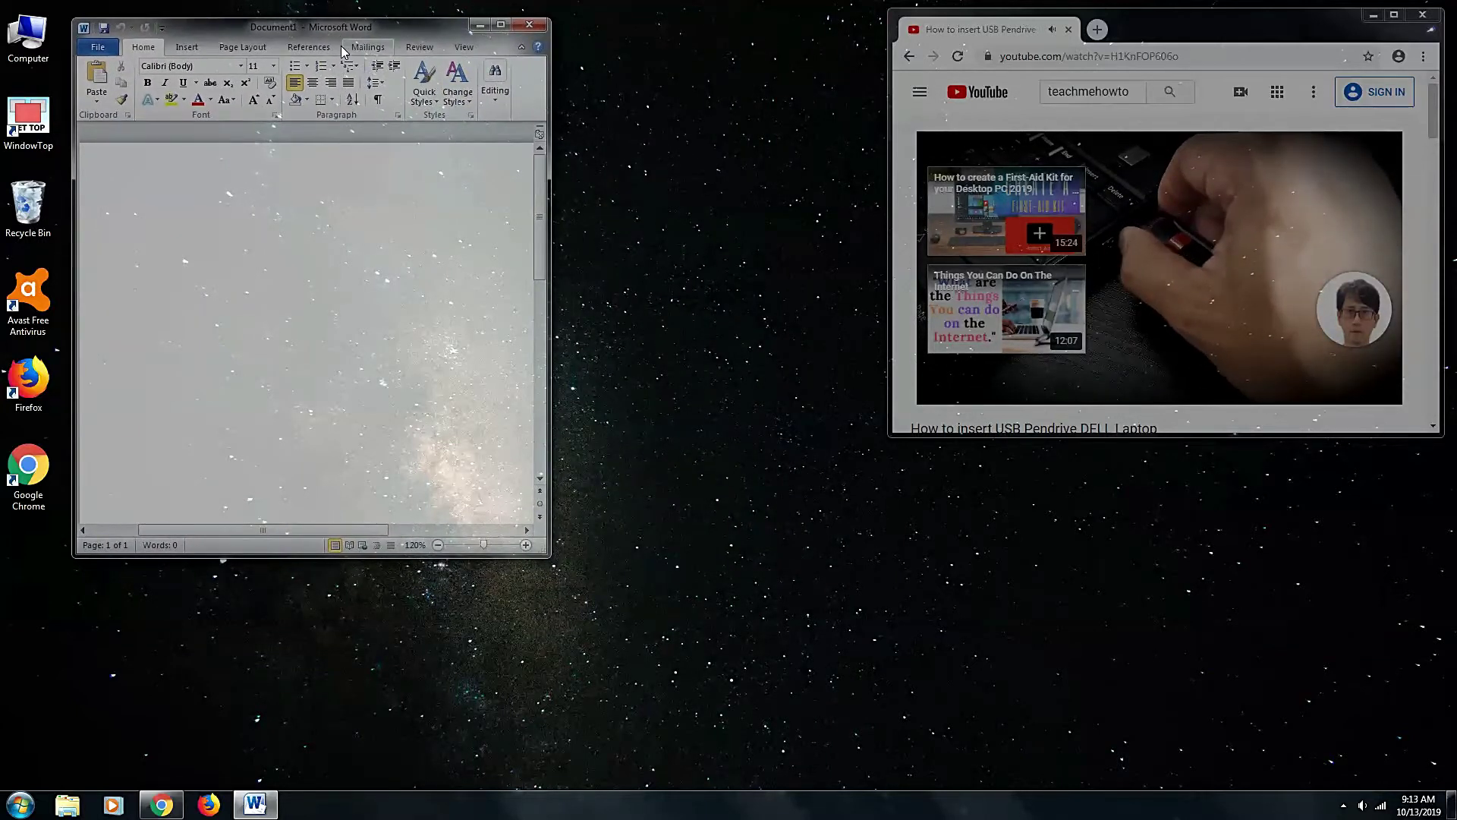
Step: Pin Word always on top and move it right, beside the YouTube video
{"action": "mouse_move", "coordinate": [300, 40]}
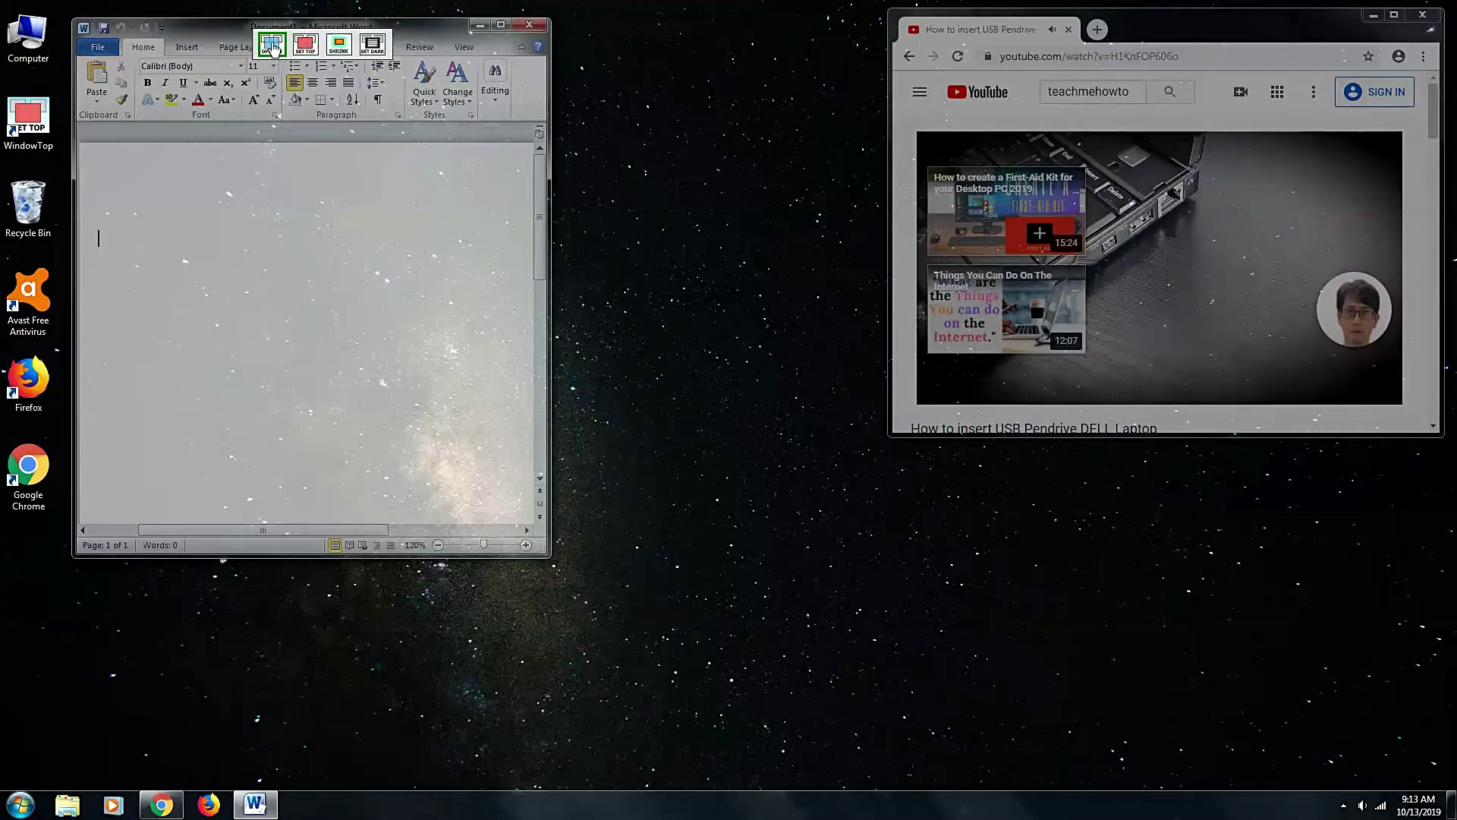
{"action": "left_click", "coordinate": [304, 44]}
{"action": "left_click_drag", "start_coordinate": [376, 29], "coordinate": [682, 24]}
{"action": "mouse_move", "coordinate": [614, 12]}
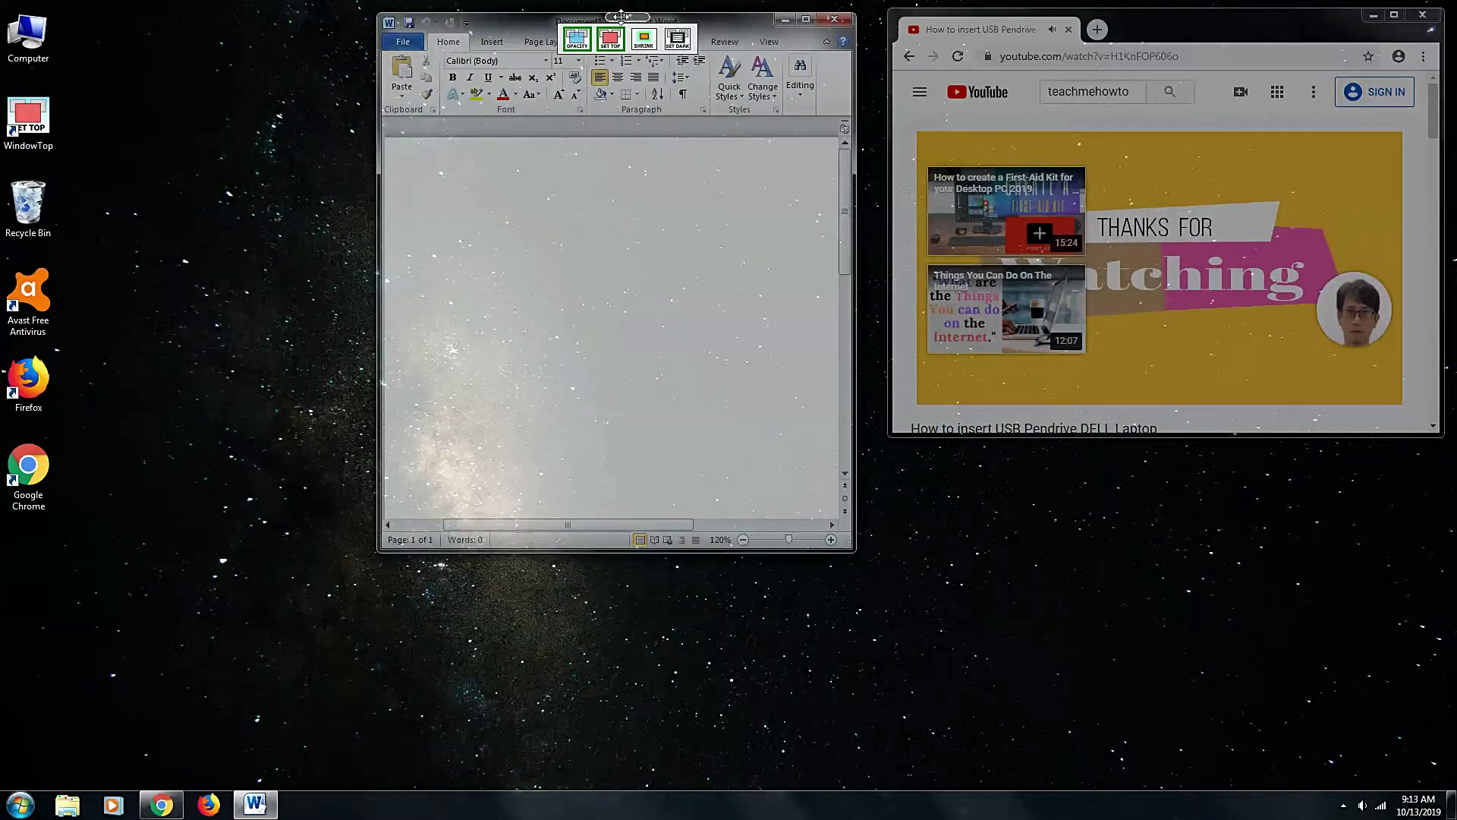
Step: Launch Firefox, minimize Word, set Firefox as the default browser, and restore Firefox to a window
{"action": "double_click", "coordinate": [47, 382]}
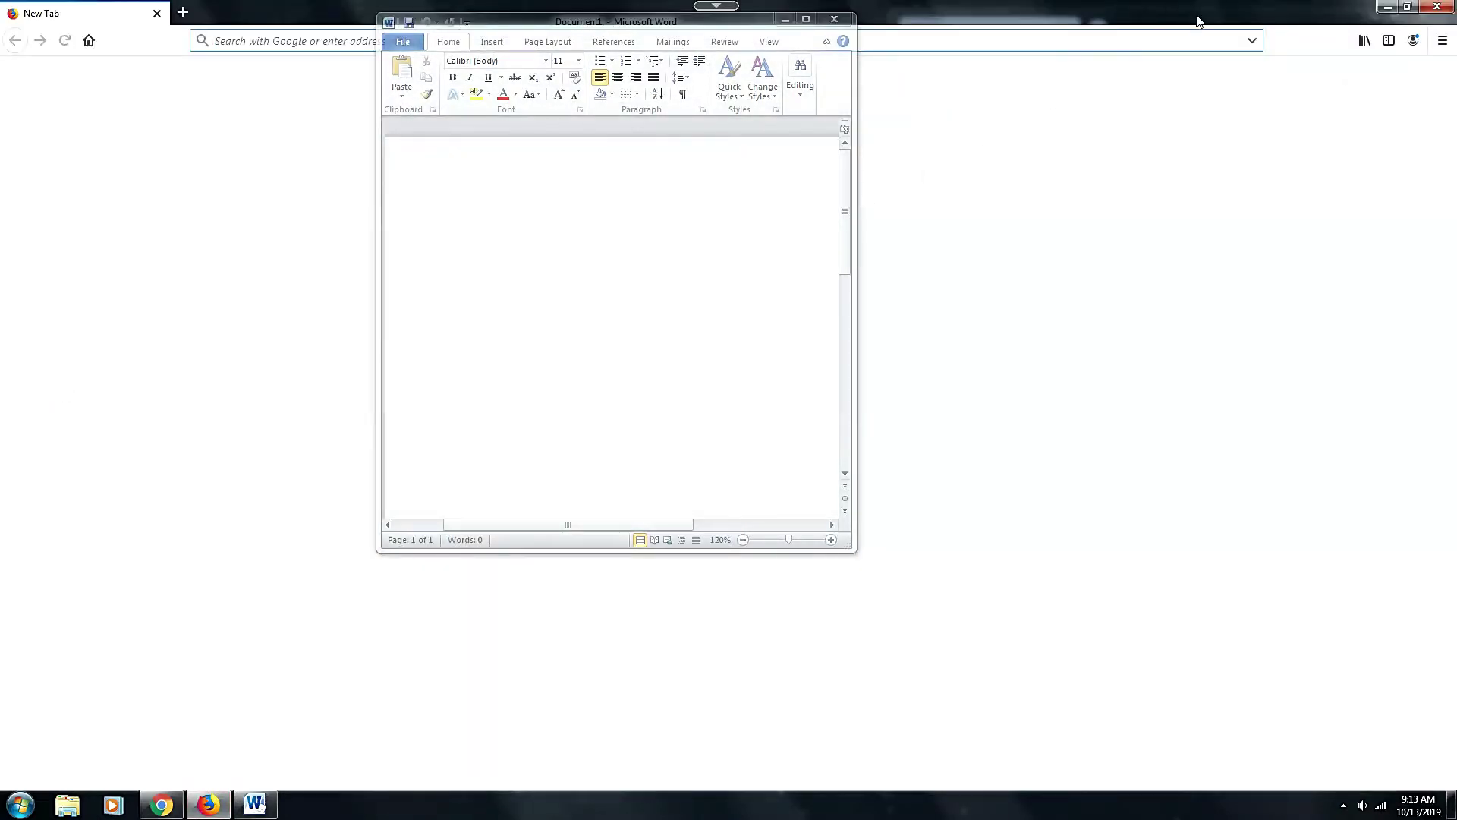
{"action": "mouse_move", "coordinate": [631, 19]}
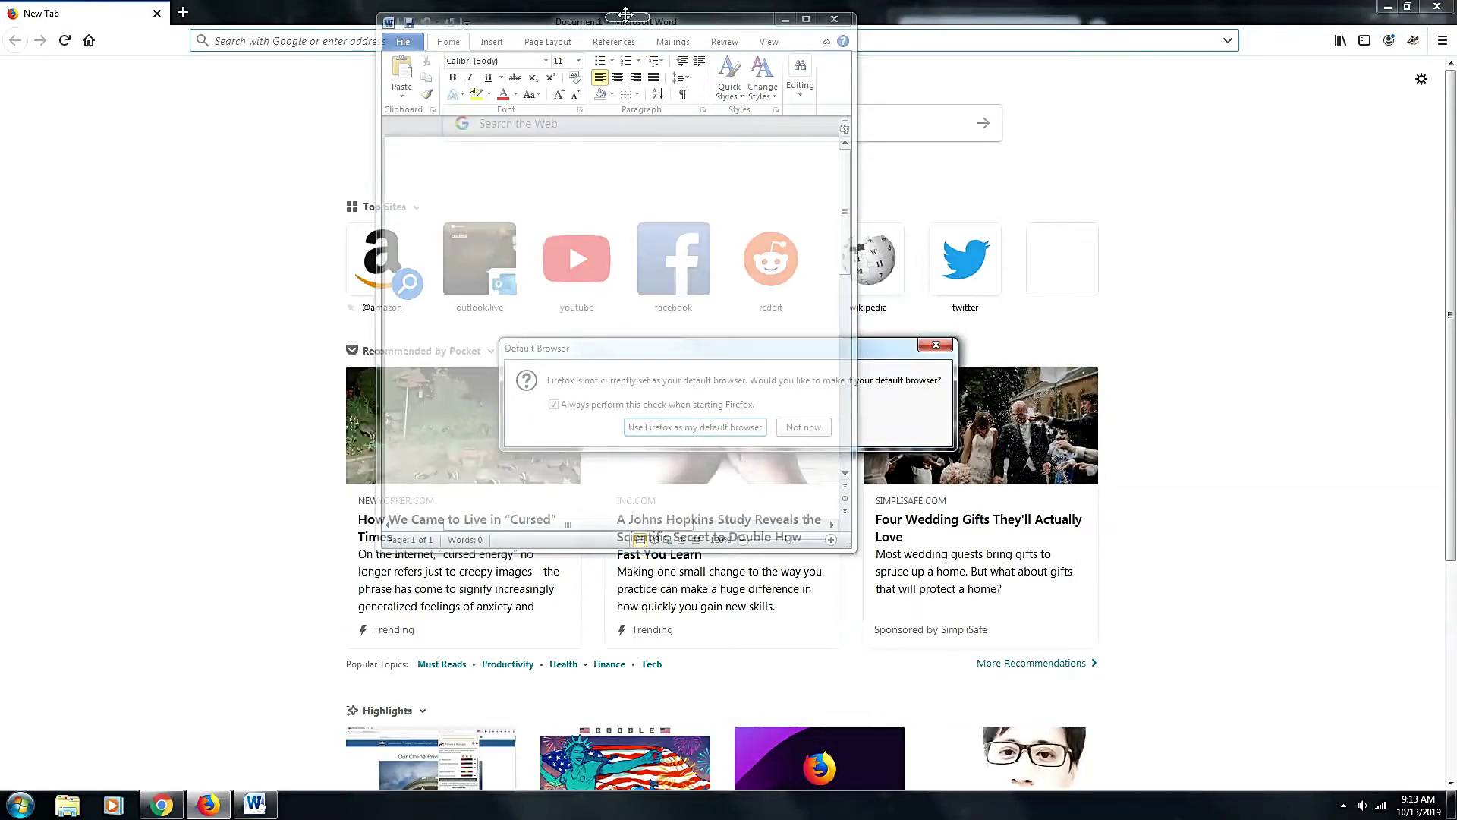
{"action": "left_click", "coordinate": [784, 20]}
{"action": "left_click", "coordinate": [725, 429]}
{"action": "left_click", "coordinate": [1408, 7]}
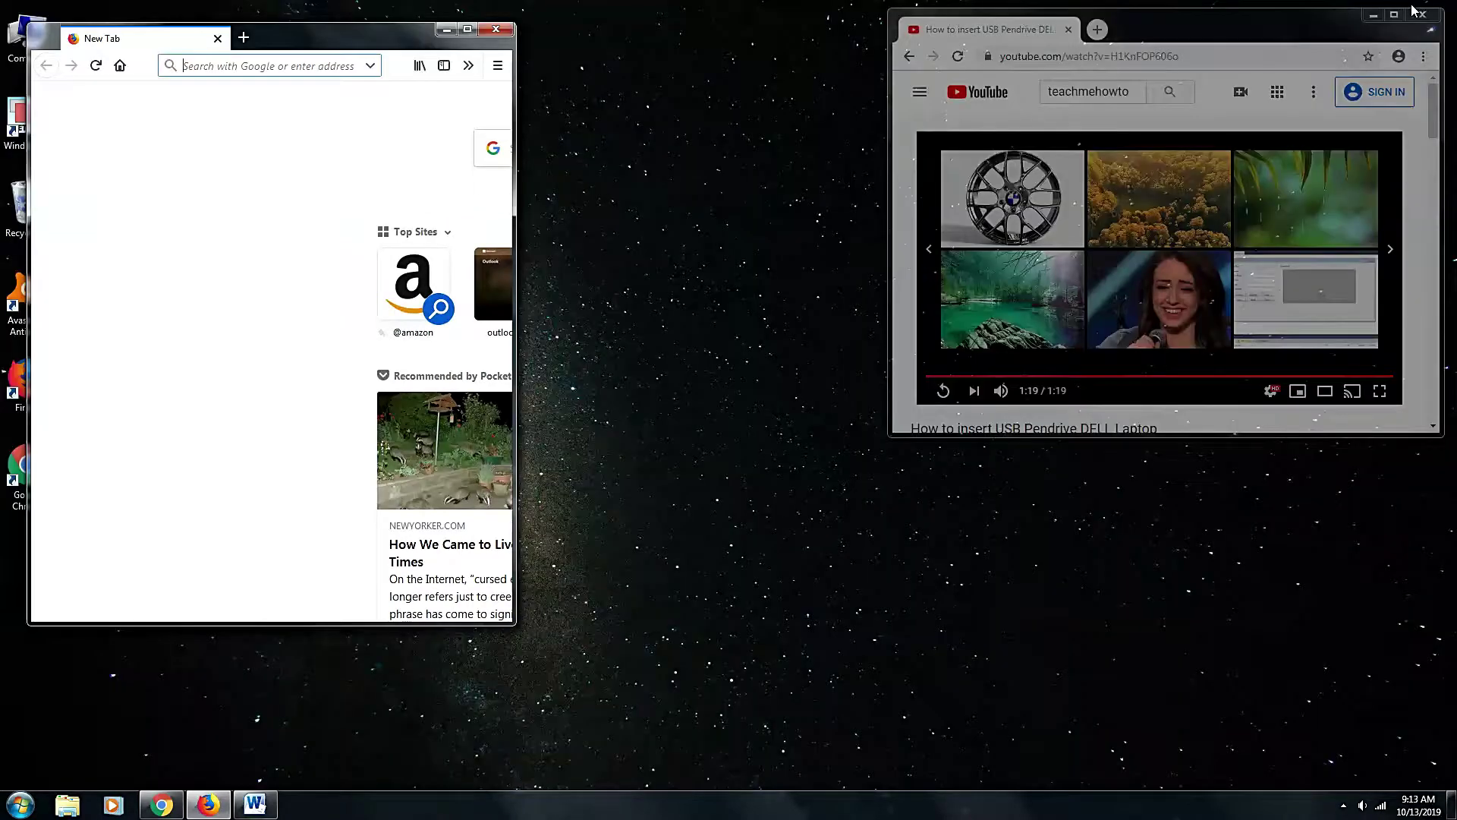
Step: Move Firefox right, shrink it to a WindowTop thumbnail, and park it at the desktop's left edge
{"action": "left_click_drag", "start_coordinate": [350, 43], "coordinate": [607, 95]}
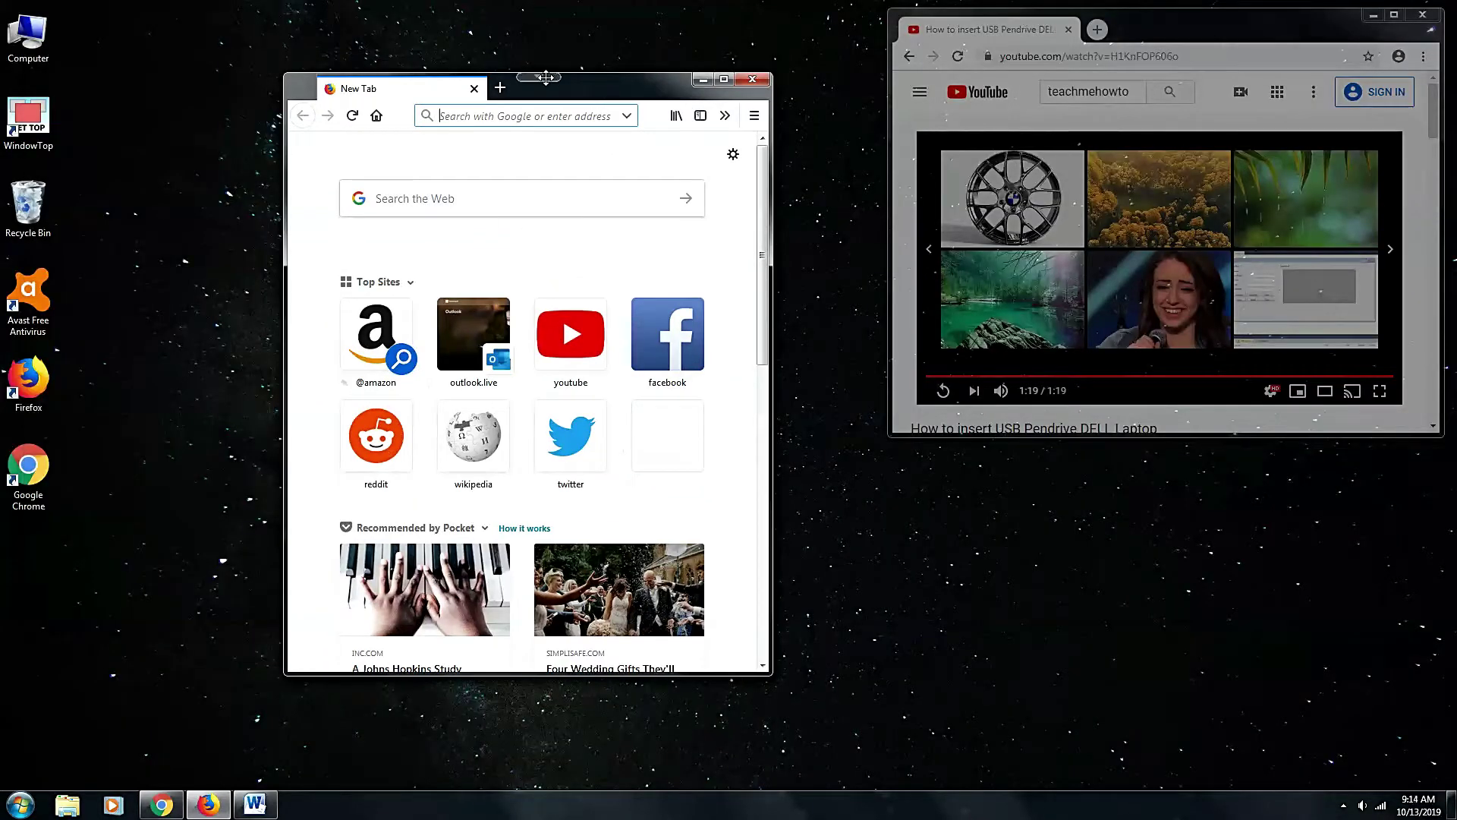
{"action": "mouse_move", "coordinate": [546, 76]}
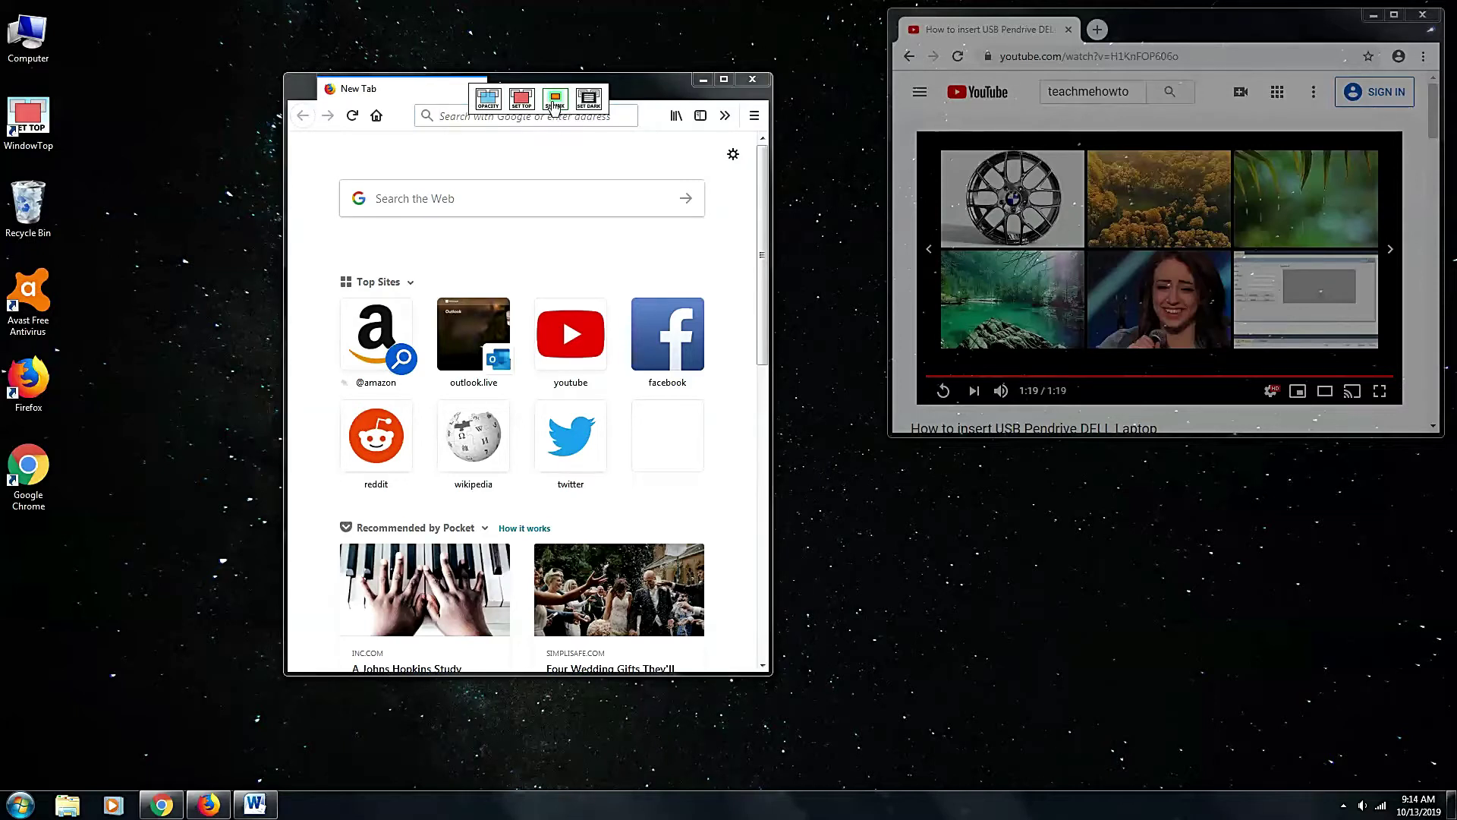
{"action": "left_click", "coordinate": [554, 106]}
{"action": "mouse_move", "coordinate": [532, 351]}
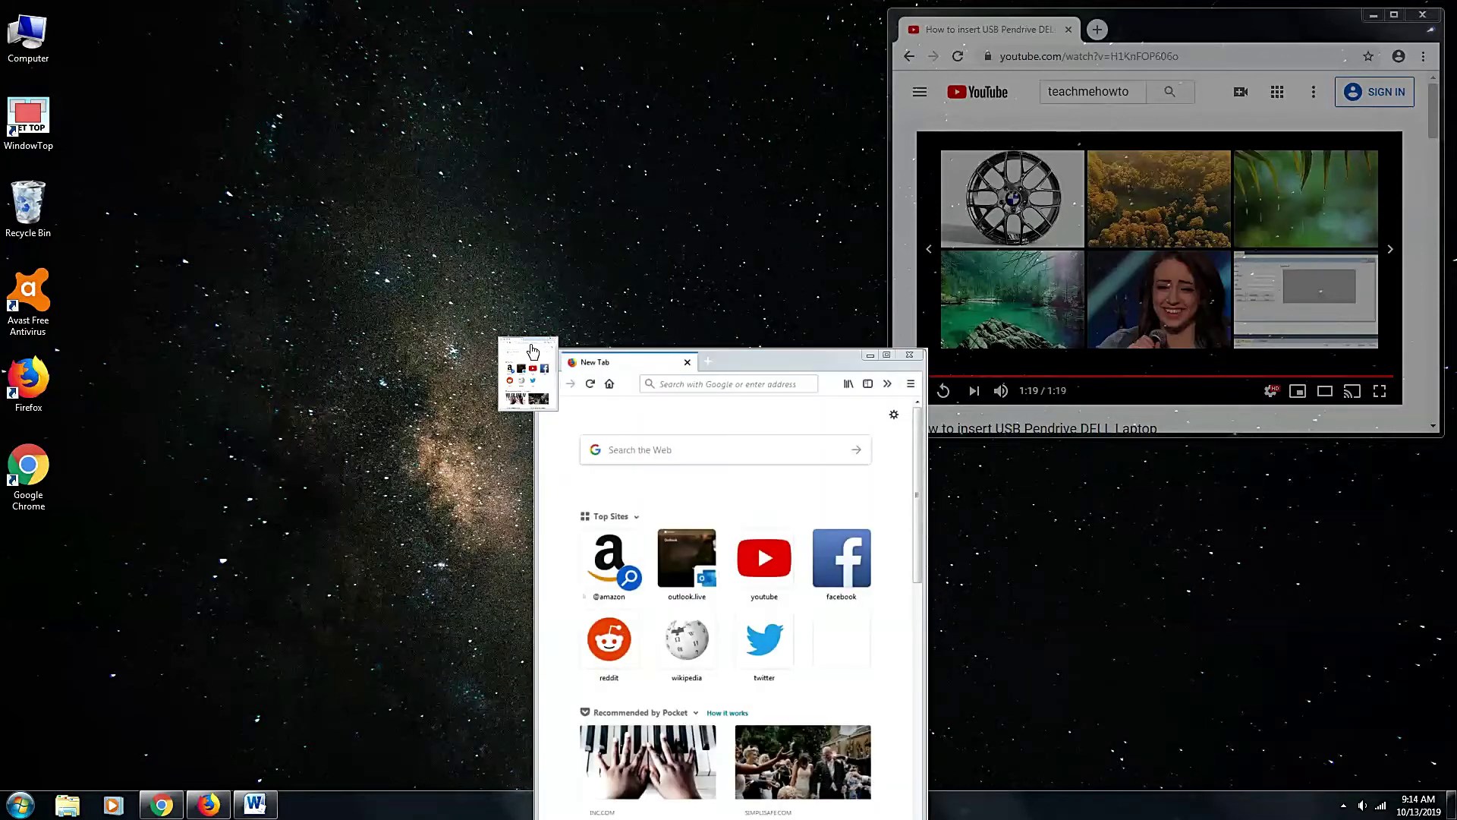
{"action": "left_click_drag", "start_coordinate": [533, 352], "coordinate": [47, 549]}
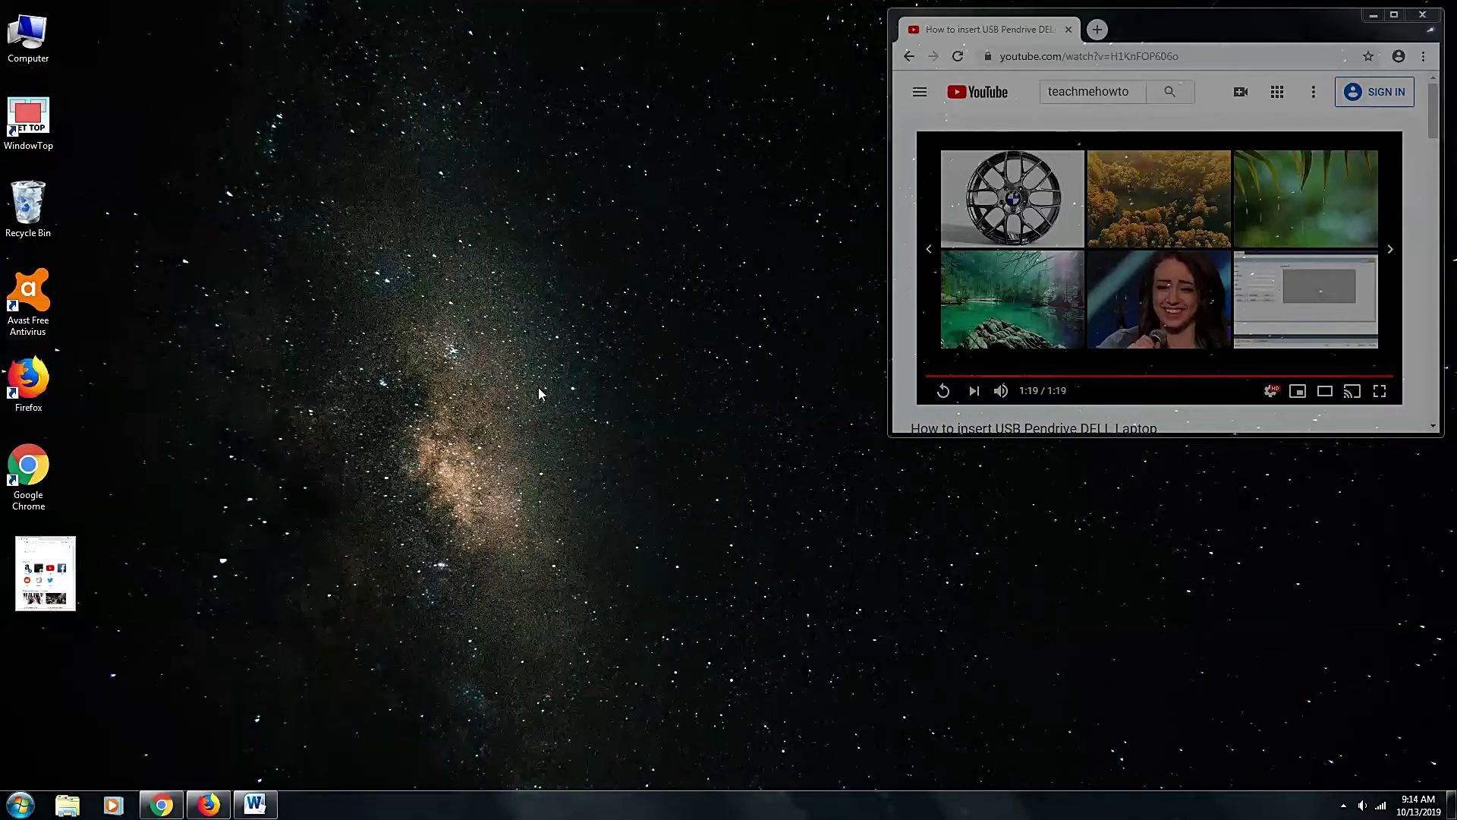
Step: Bring Word back fully opaque on the left, then widen and lengthen the YouTube window
{"action": "left_click", "coordinate": [255, 804]}
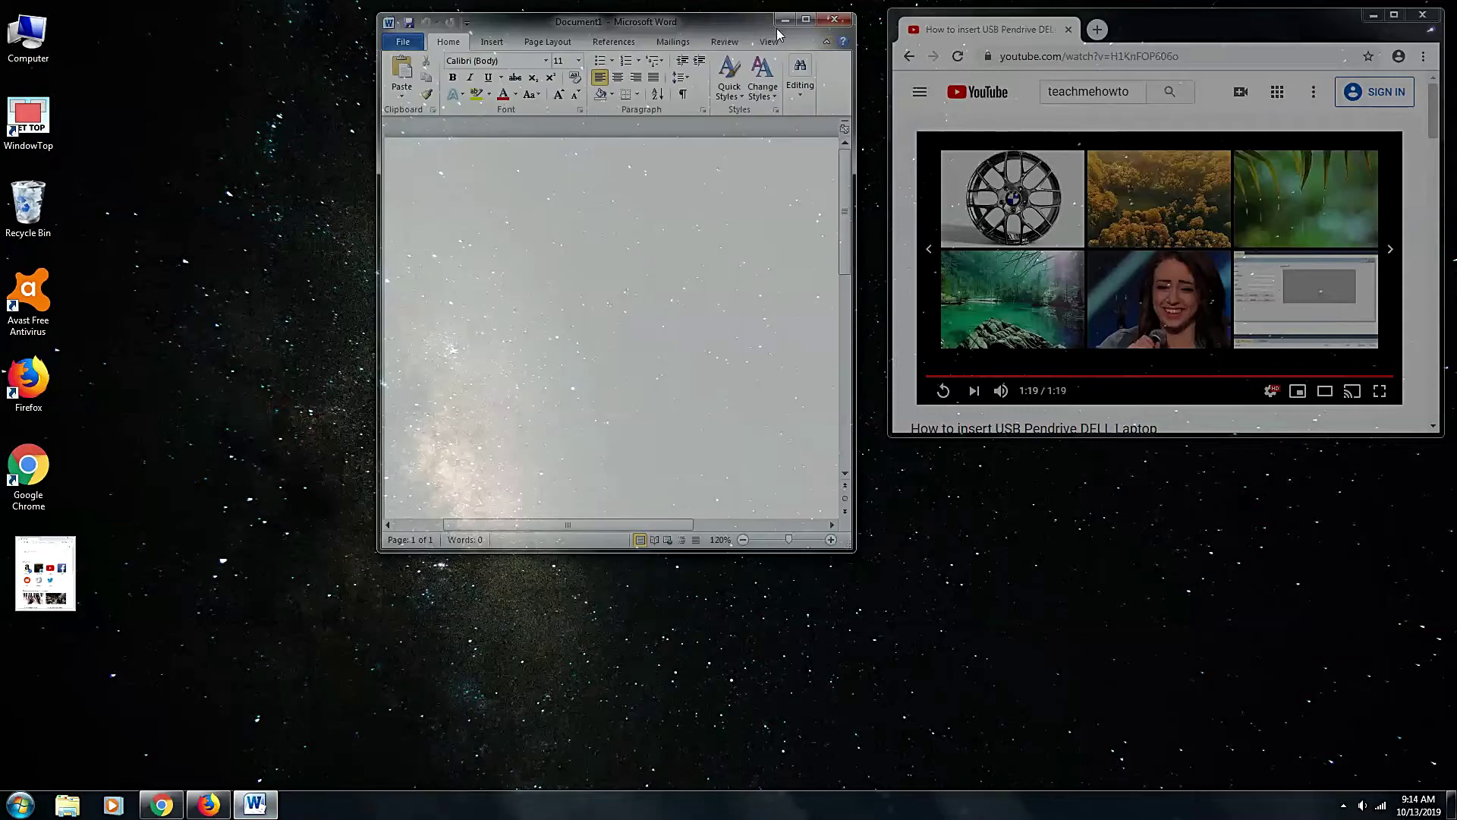
{"action": "mouse_move", "coordinate": [630, 18]}
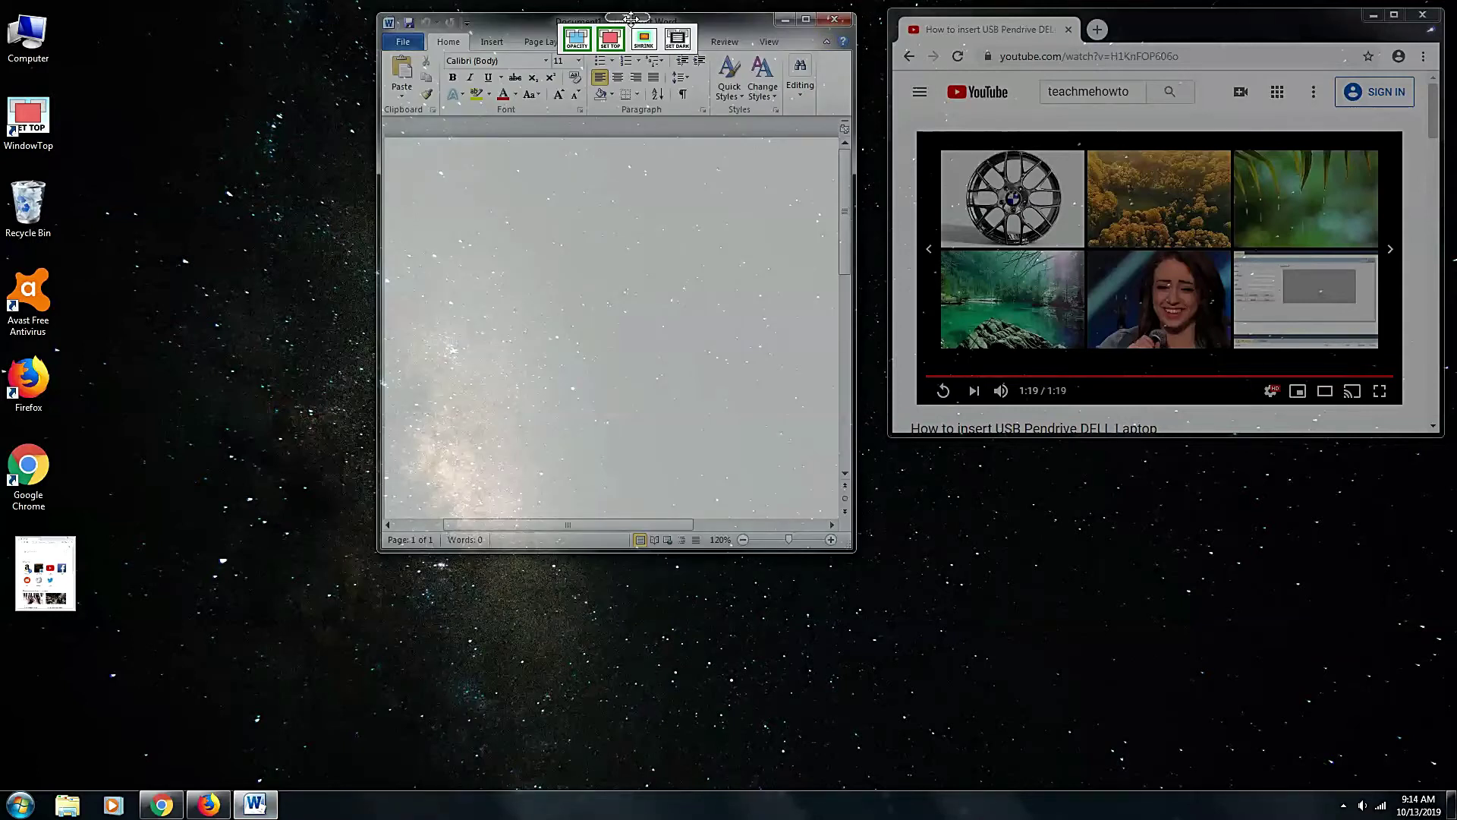
{"action": "left_click", "coordinate": [577, 39]}
{"action": "left_click_drag", "start_coordinate": [590, 67], "coordinate": [624, 62]}
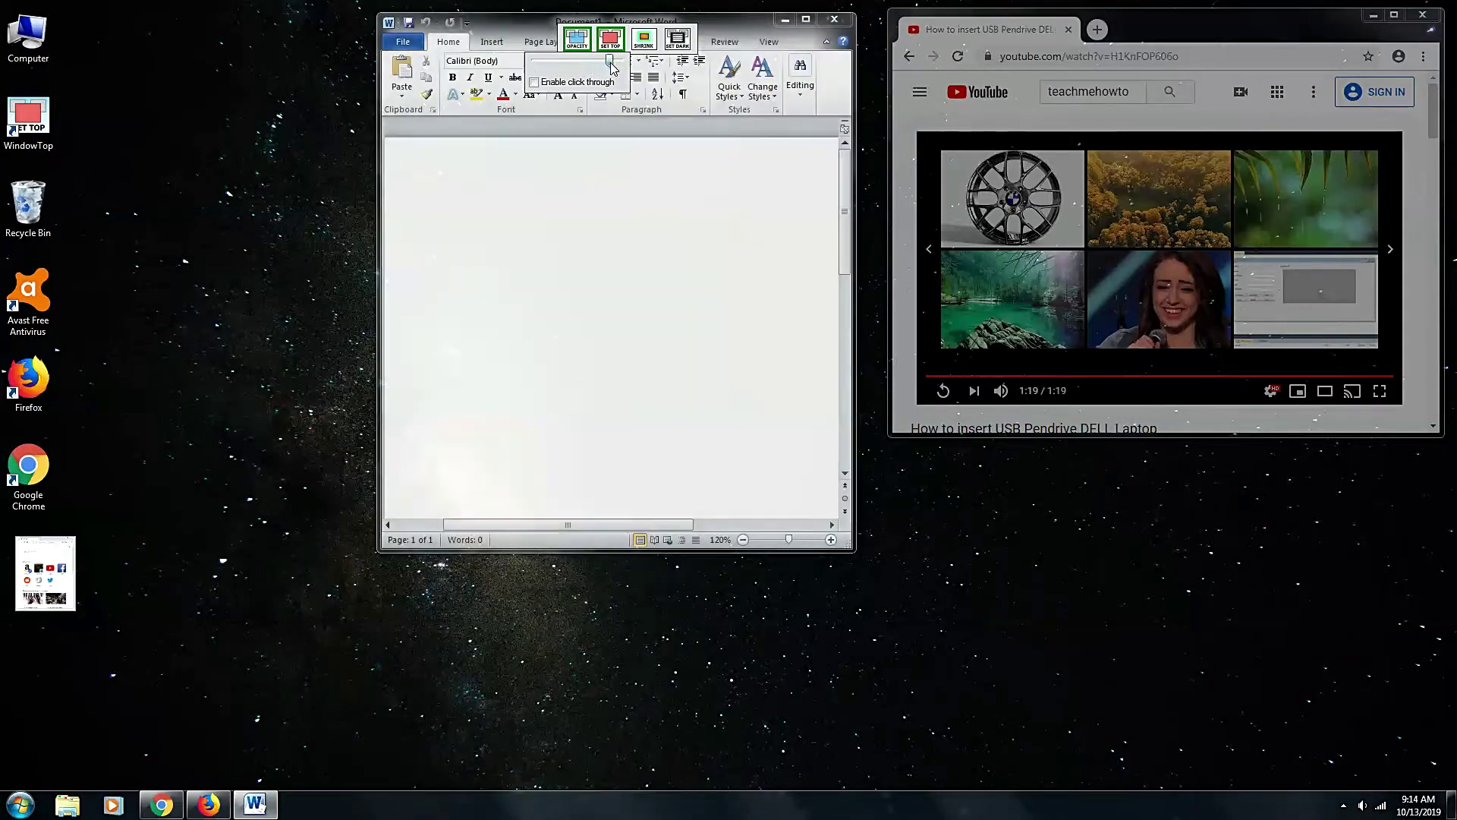
{"action": "left_click_drag", "start_coordinate": [726, 19], "coordinate": [469, 28]}
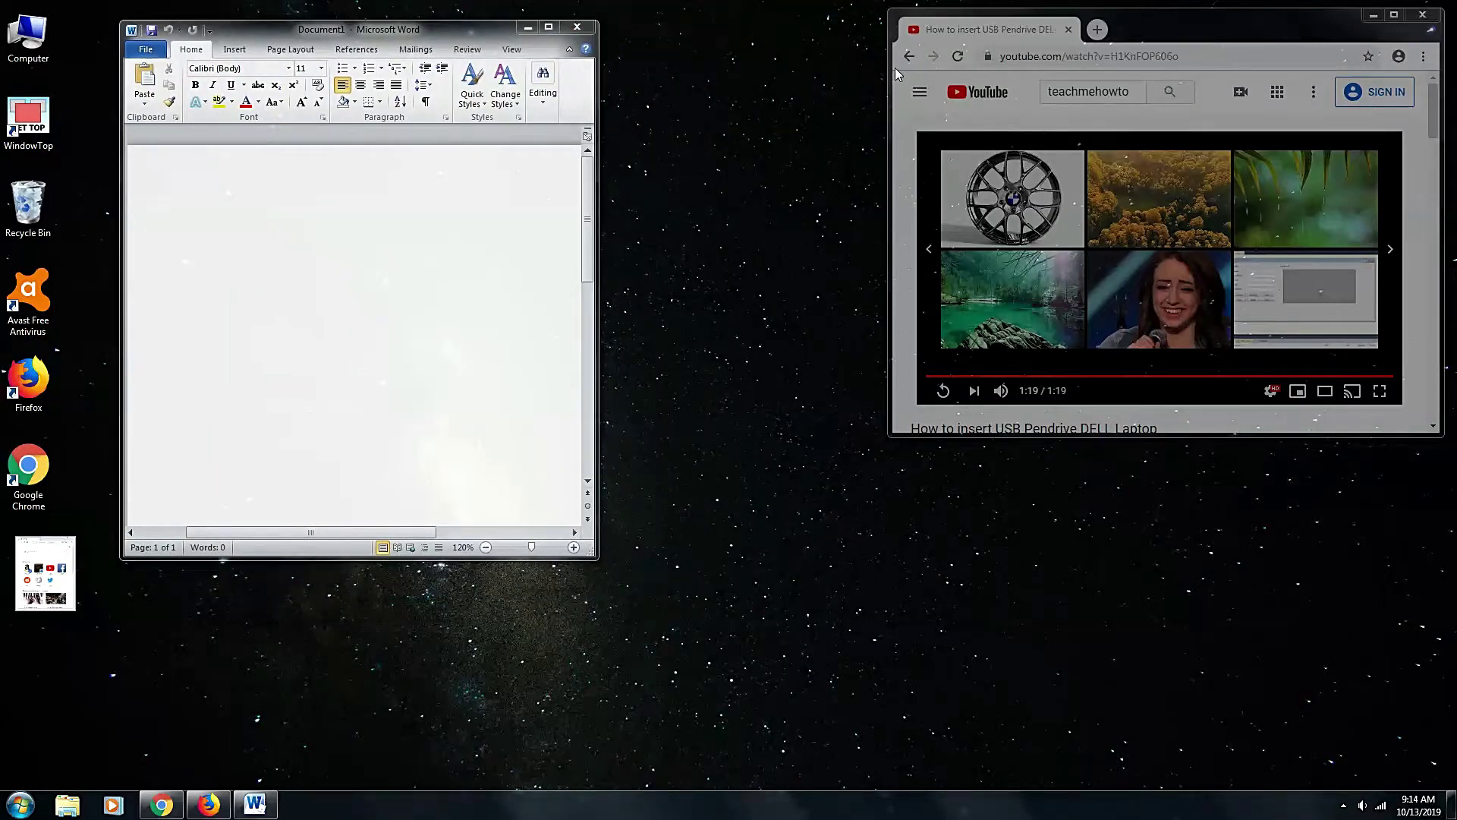
{"action": "left_click_drag", "start_coordinate": [887, 75], "coordinate": [764, 74]}
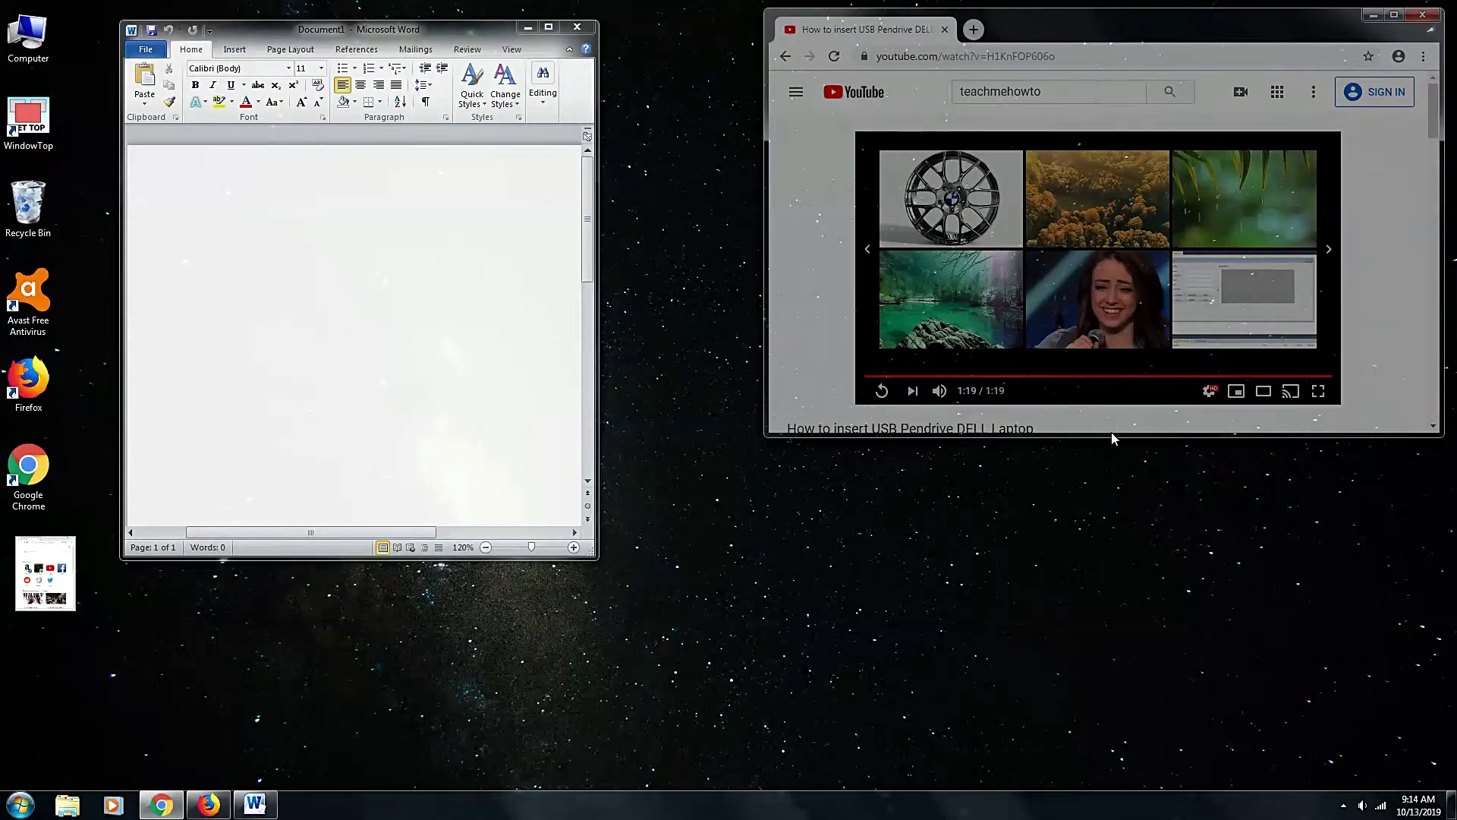
{"action": "left_click_drag", "start_coordinate": [1110, 436], "coordinate": [1110, 484]}
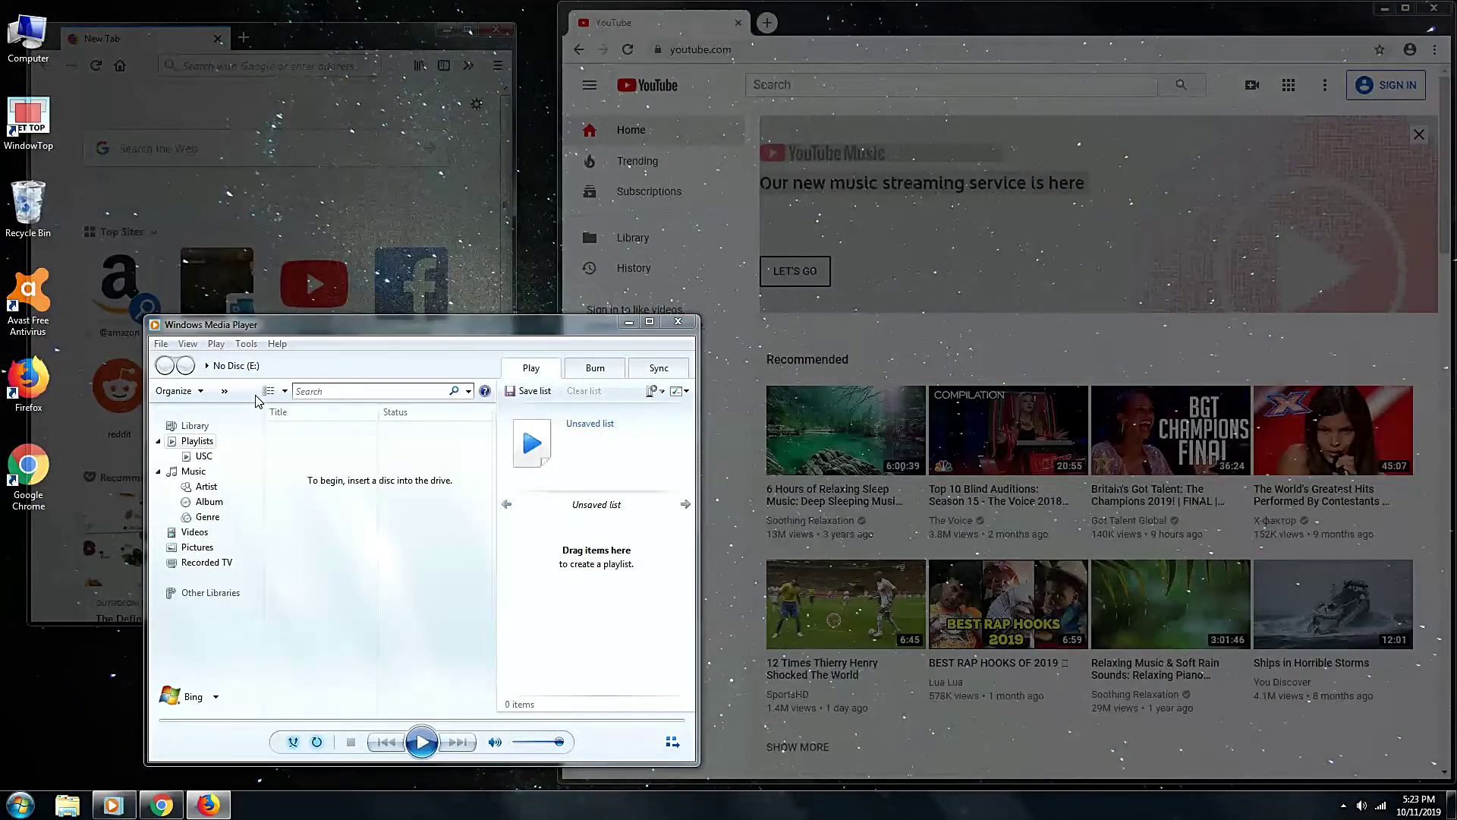
Step: Launch Avast Free Antivirus and drag its window up and right over the YouTube window
{"action": "double_click", "coordinate": [17, 296]}
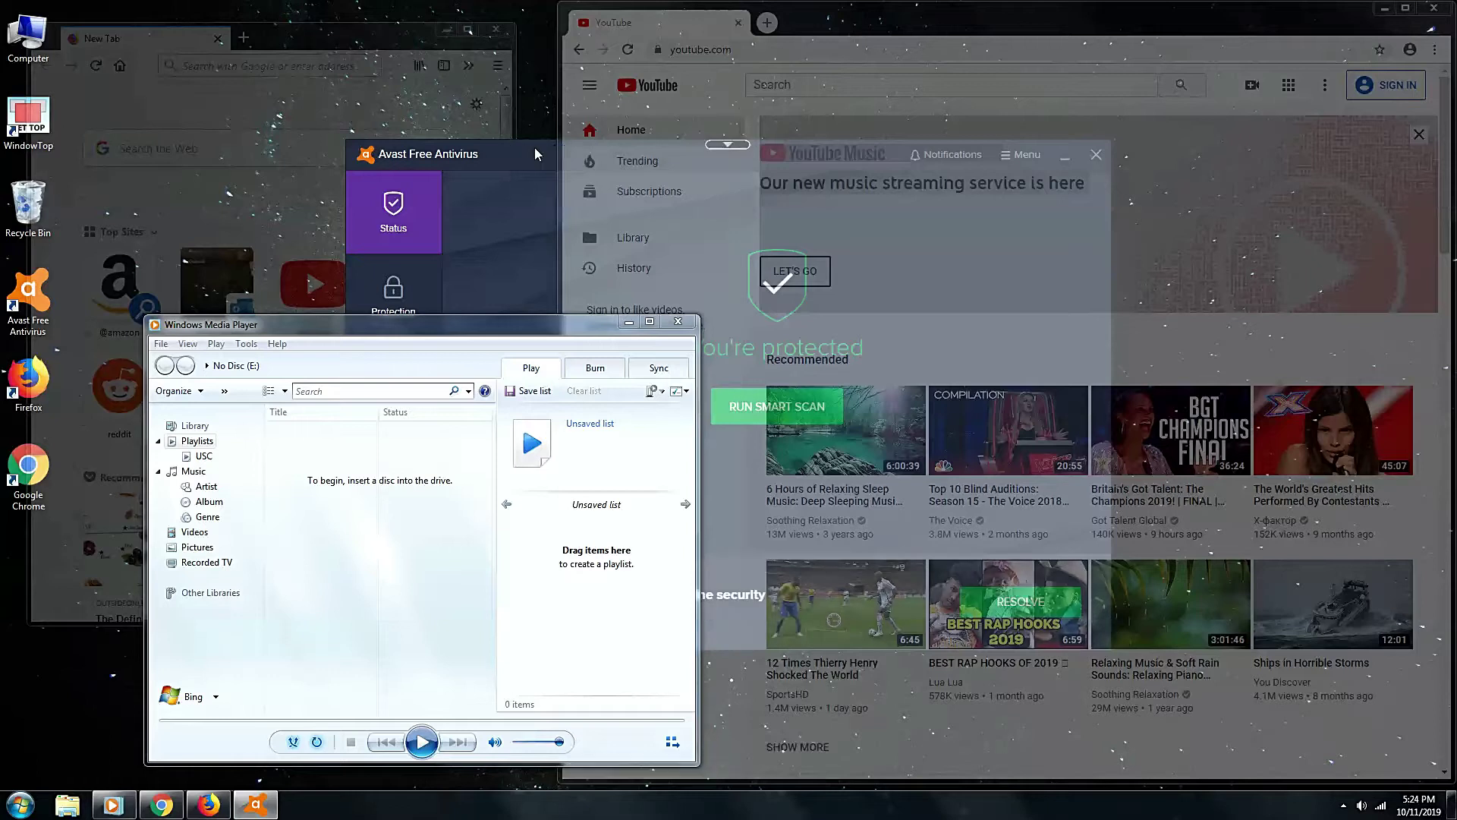
{"action": "left_click_drag", "start_coordinate": [507, 149], "coordinate": [763, 89]}
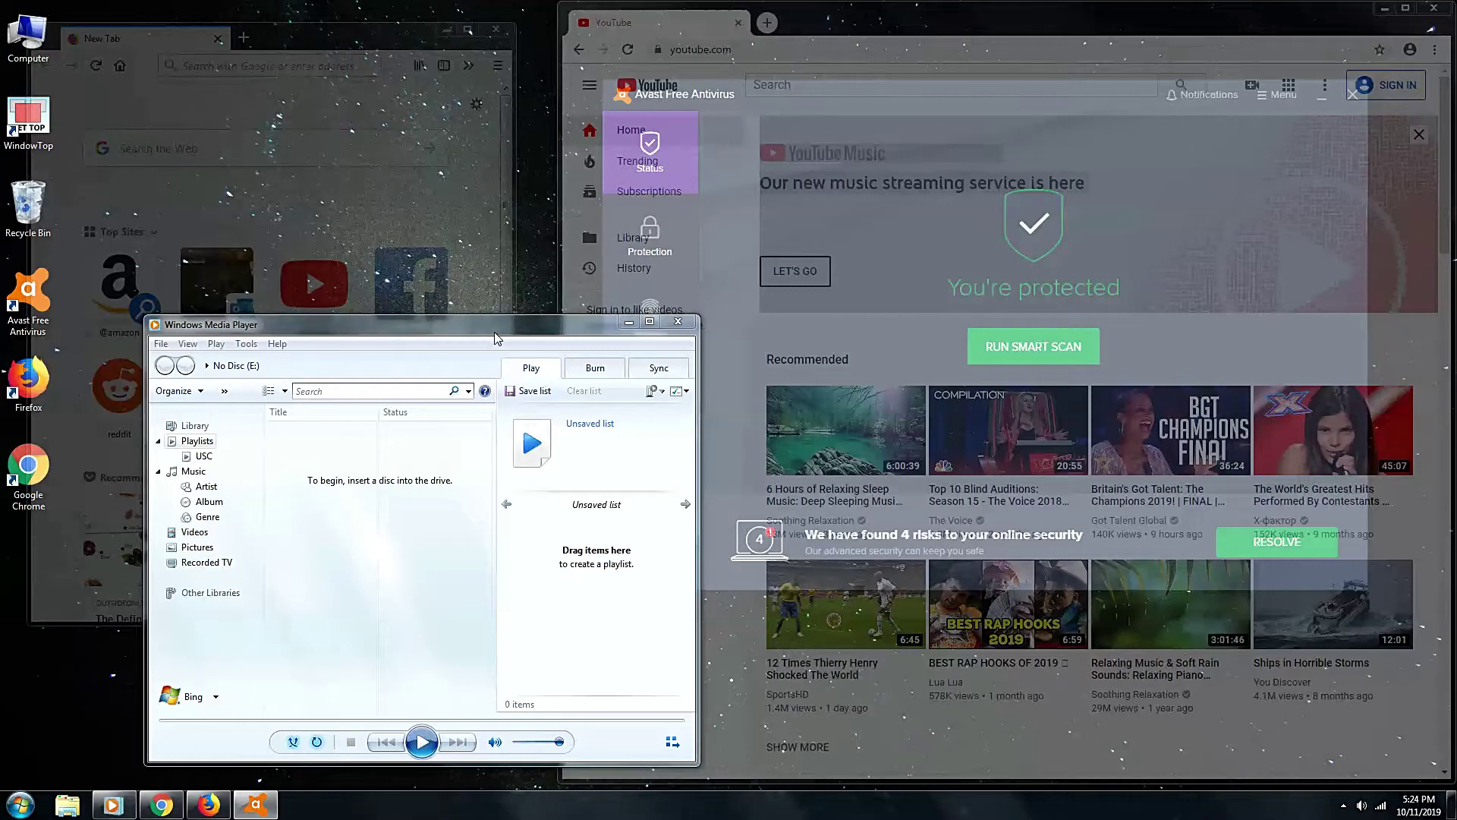
{"action": "mouse_move", "coordinate": [340, 317]}
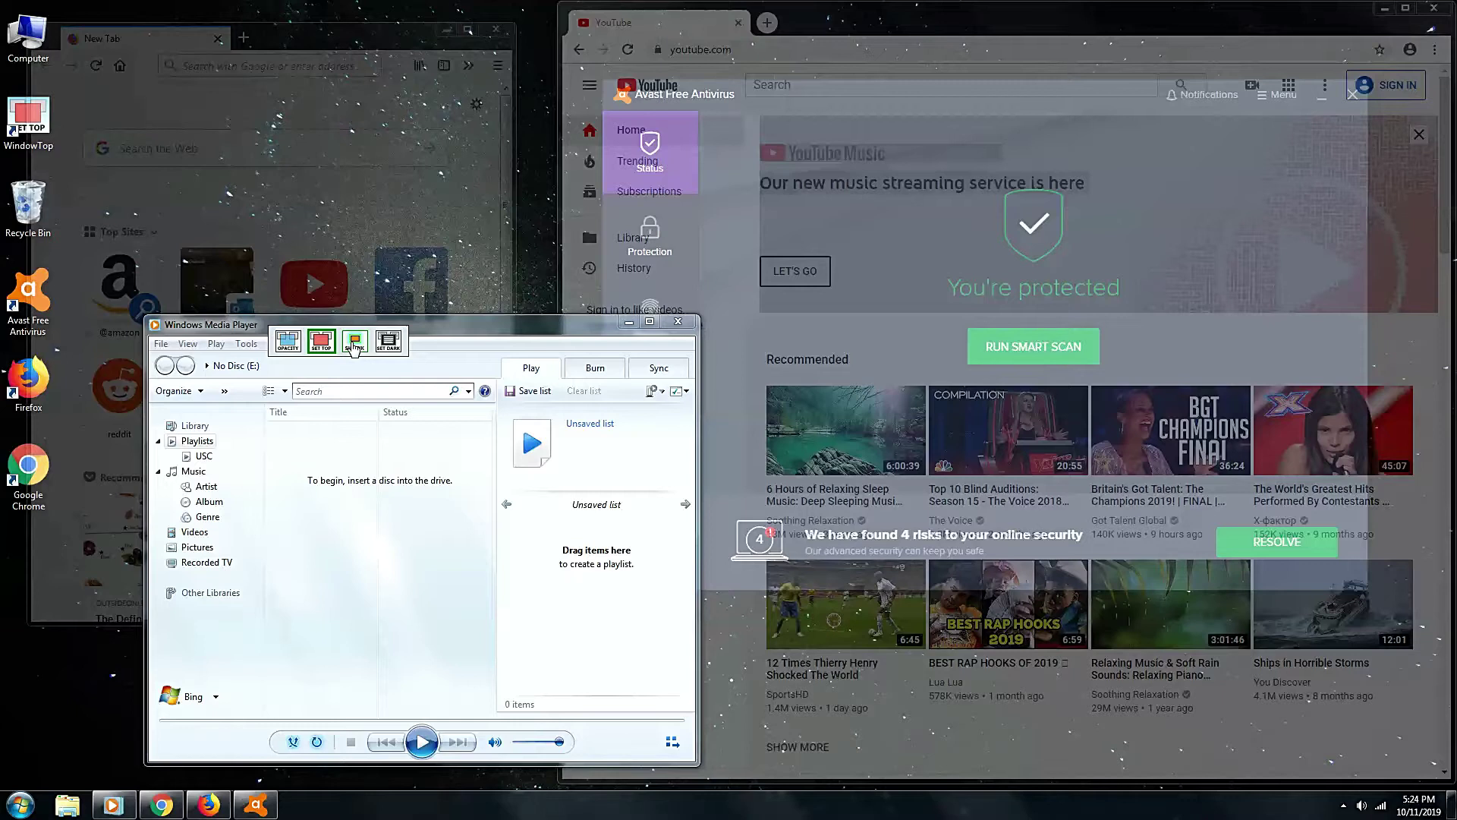
Step: Shrink Windows Media Player to a thumbnail and park it at the left edge
{"action": "left_click", "coordinate": [353, 348]}
{"action": "mouse_move", "coordinate": [418, 543]}
{"action": "left_click_drag", "start_coordinate": [419, 544], "coordinate": [39, 564]}
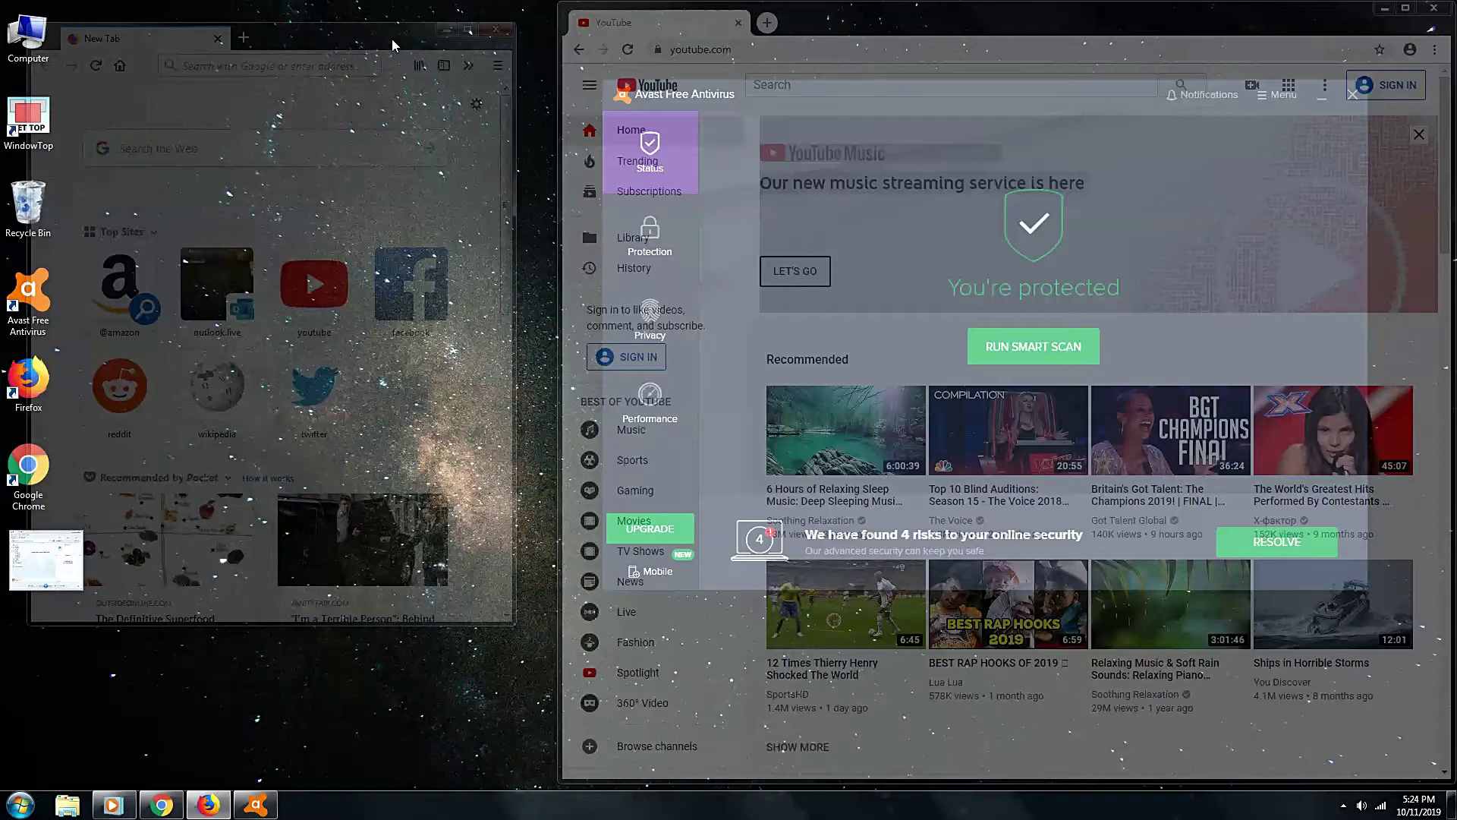
Step: Shrink Firefox to a thumbnail at the lower left, then shrink the Chrome YouTube window too
{"action": "mouse_move", "coordinate": [294, 36]}
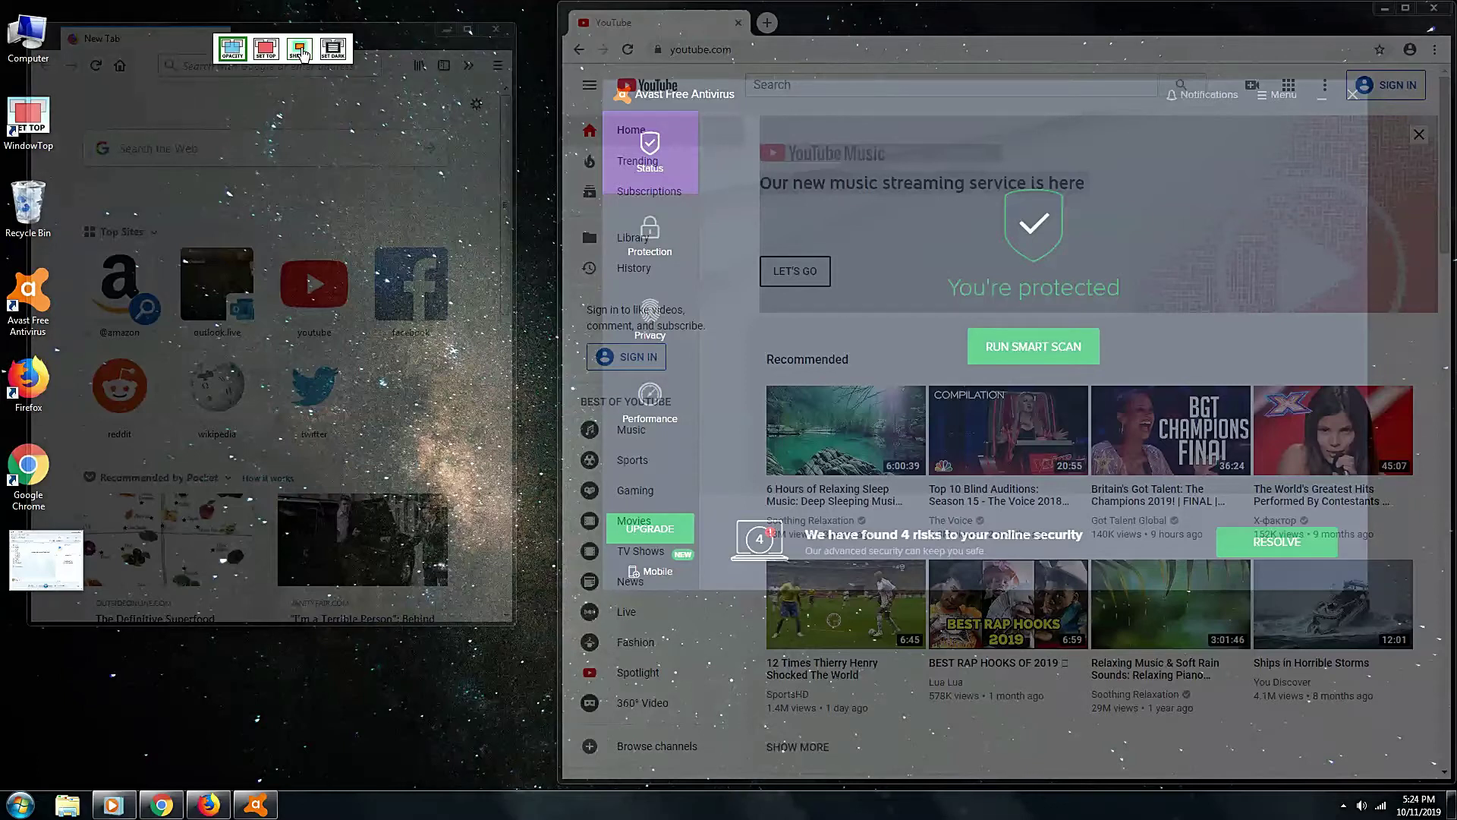
{"action": "left_click", "coordinate": [302, 51]}
{"action": "mouse_move", "coordinate": [278, 300]}
{"action": "left_click_drag", "start_coordinate": [278, 299], "coordinate": [47, 619]}
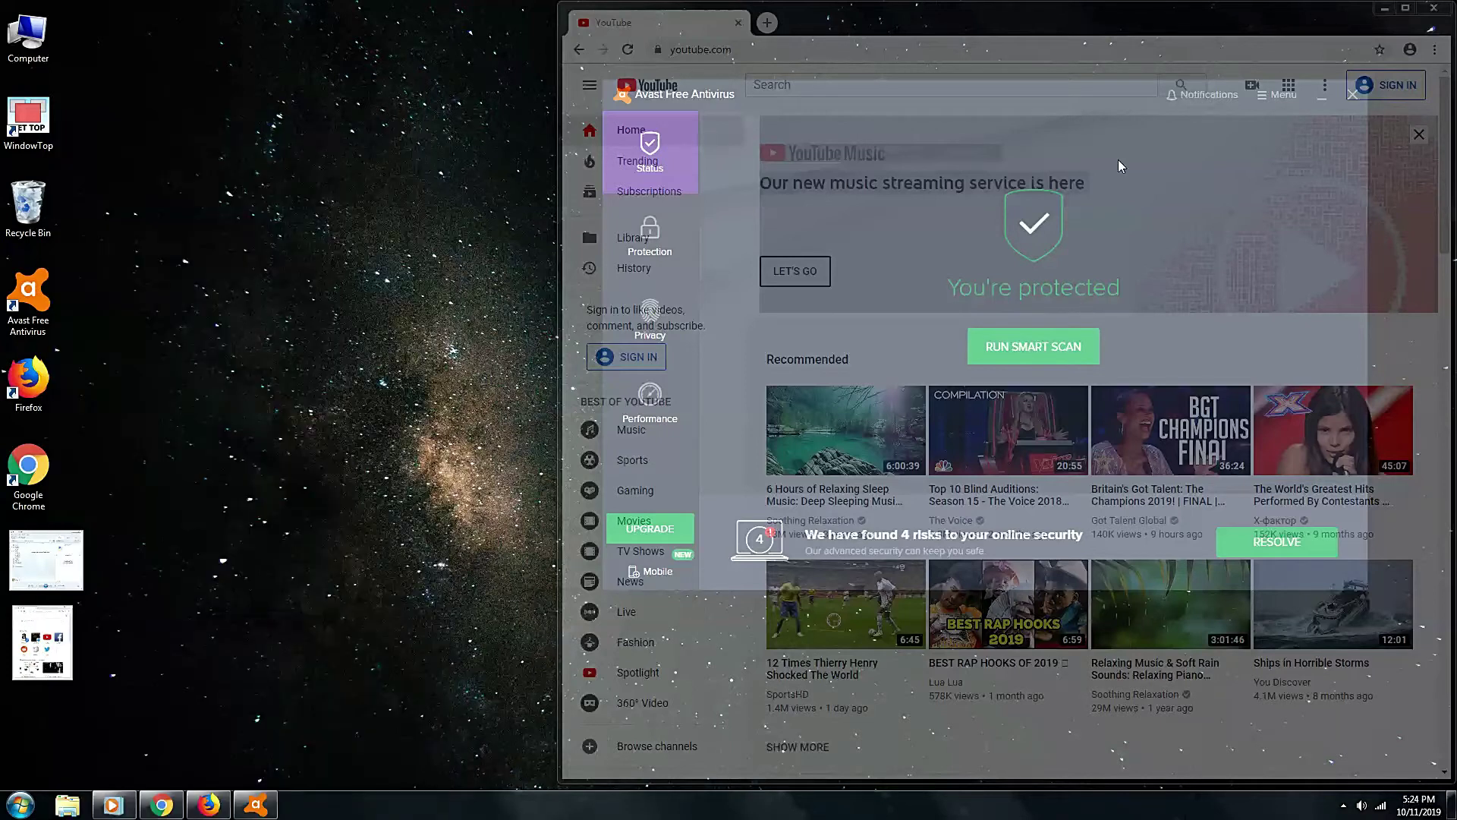
{"action": "mouse_move", "coordinate": [1025, 8]}
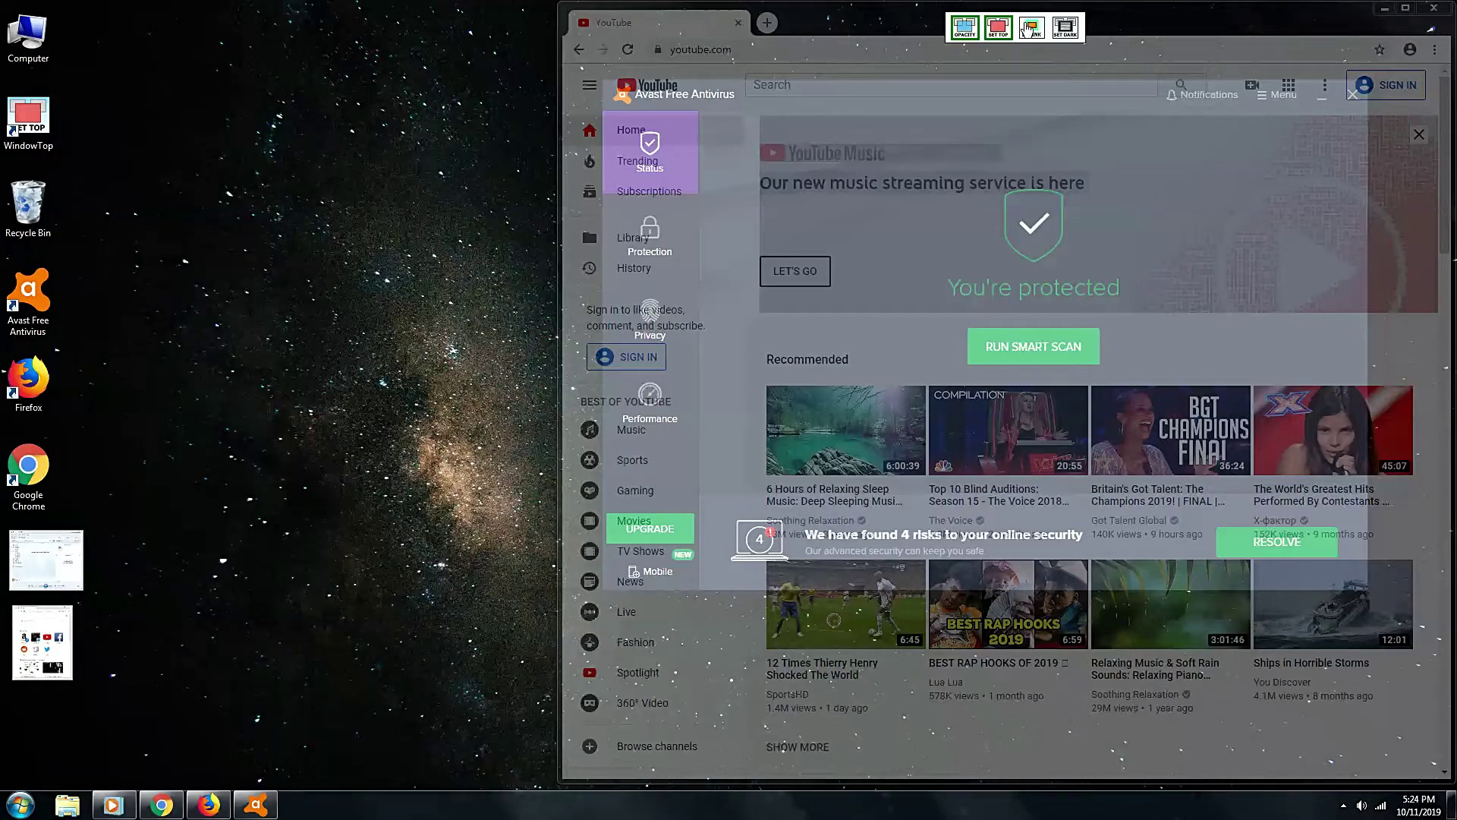
{"action": "left_click", "coordinate": [1031, 28]}
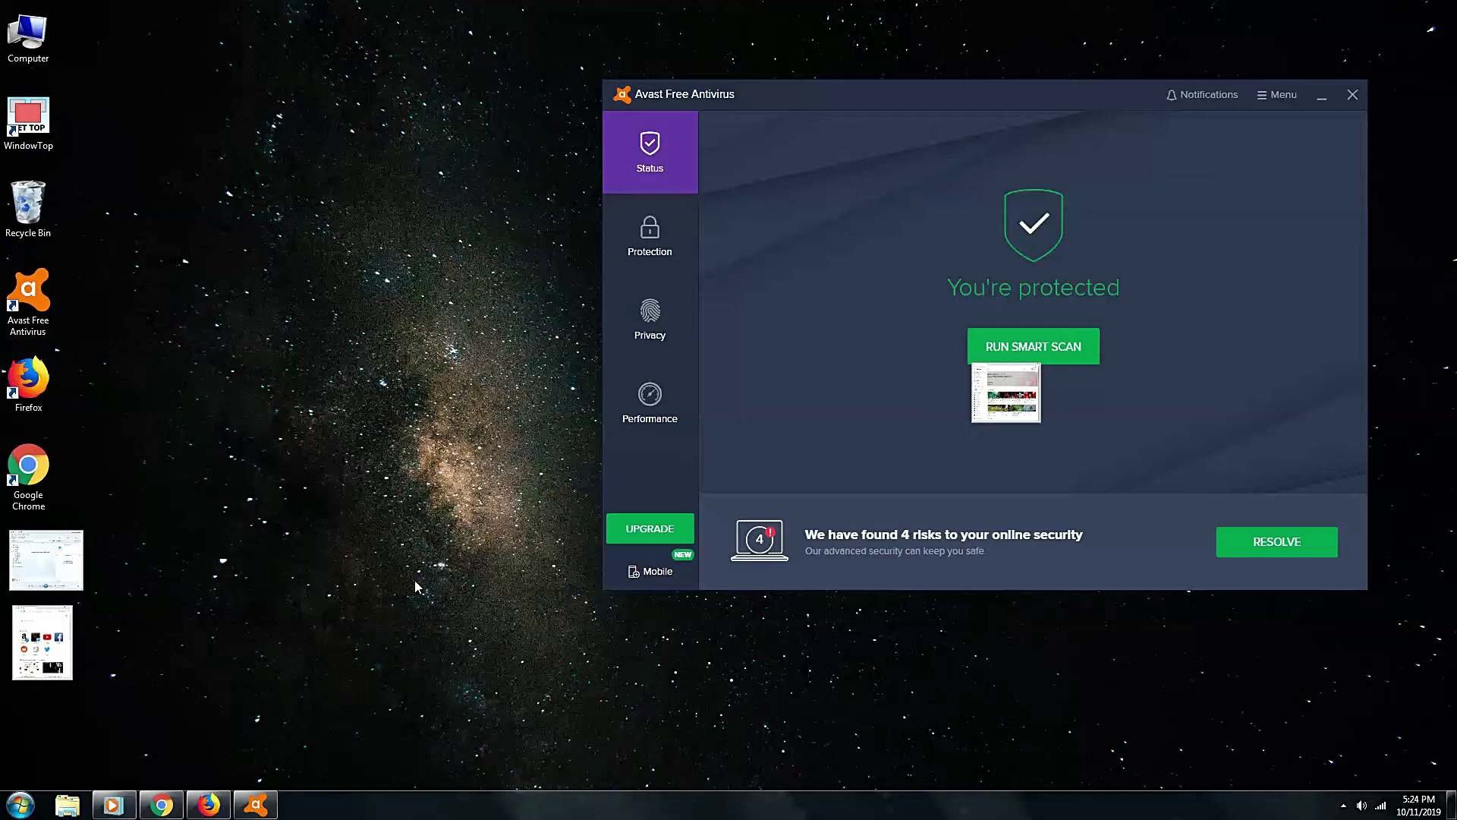
Step: Nudge the Avast window down-left and park the Chrome thumbnail at the desktop's top-left corner
{"action": "left_click_drag", "start_coordinate": [842, 98], "coordinate": [751, 130]}
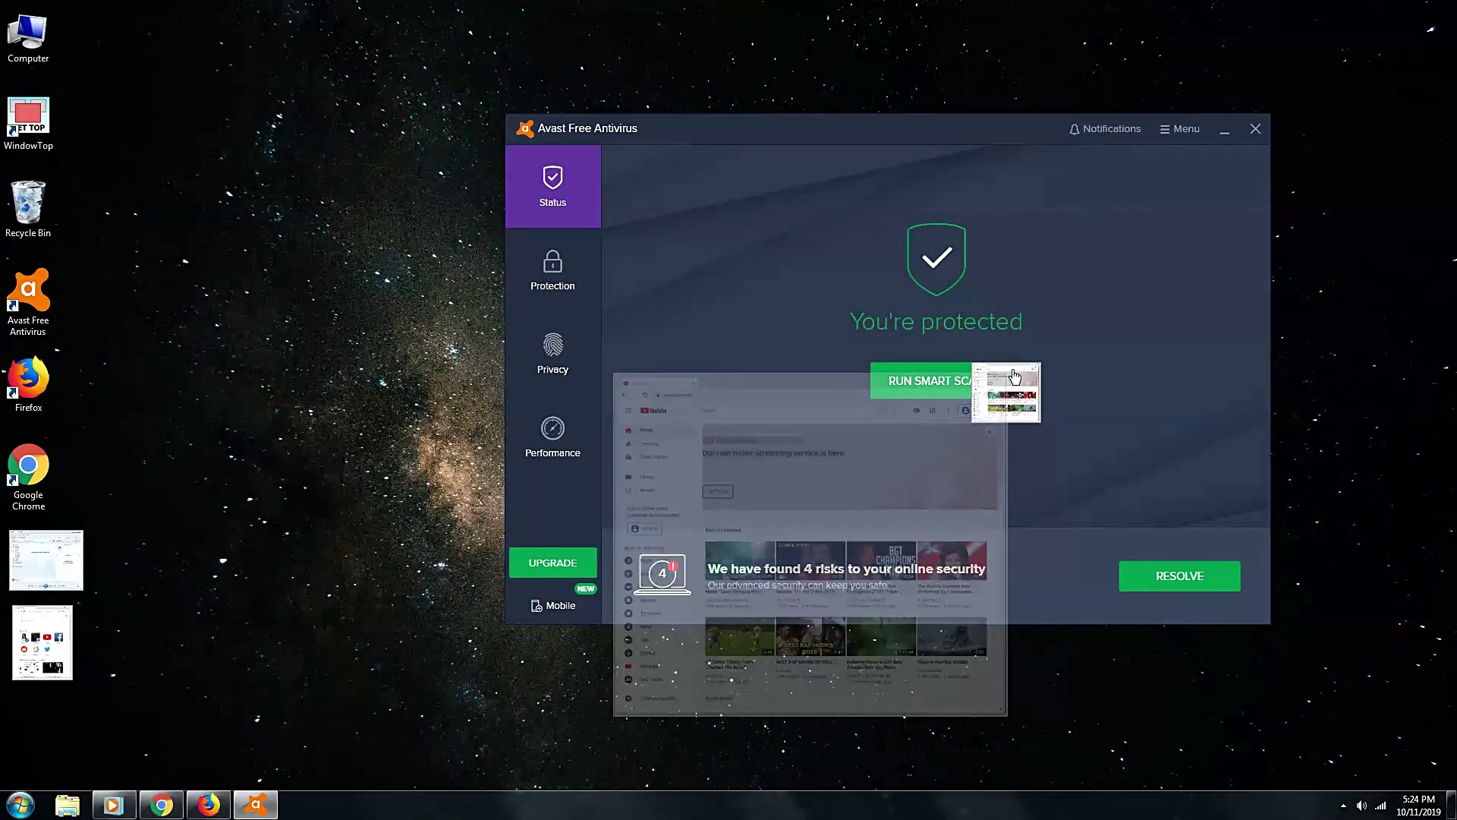
{"action": "mouse_move", "coordinate": [1002, 387]}
{"action": "left_click_drag", "start_coordinate": [1002, 387], "coordinate": [80, 19]}
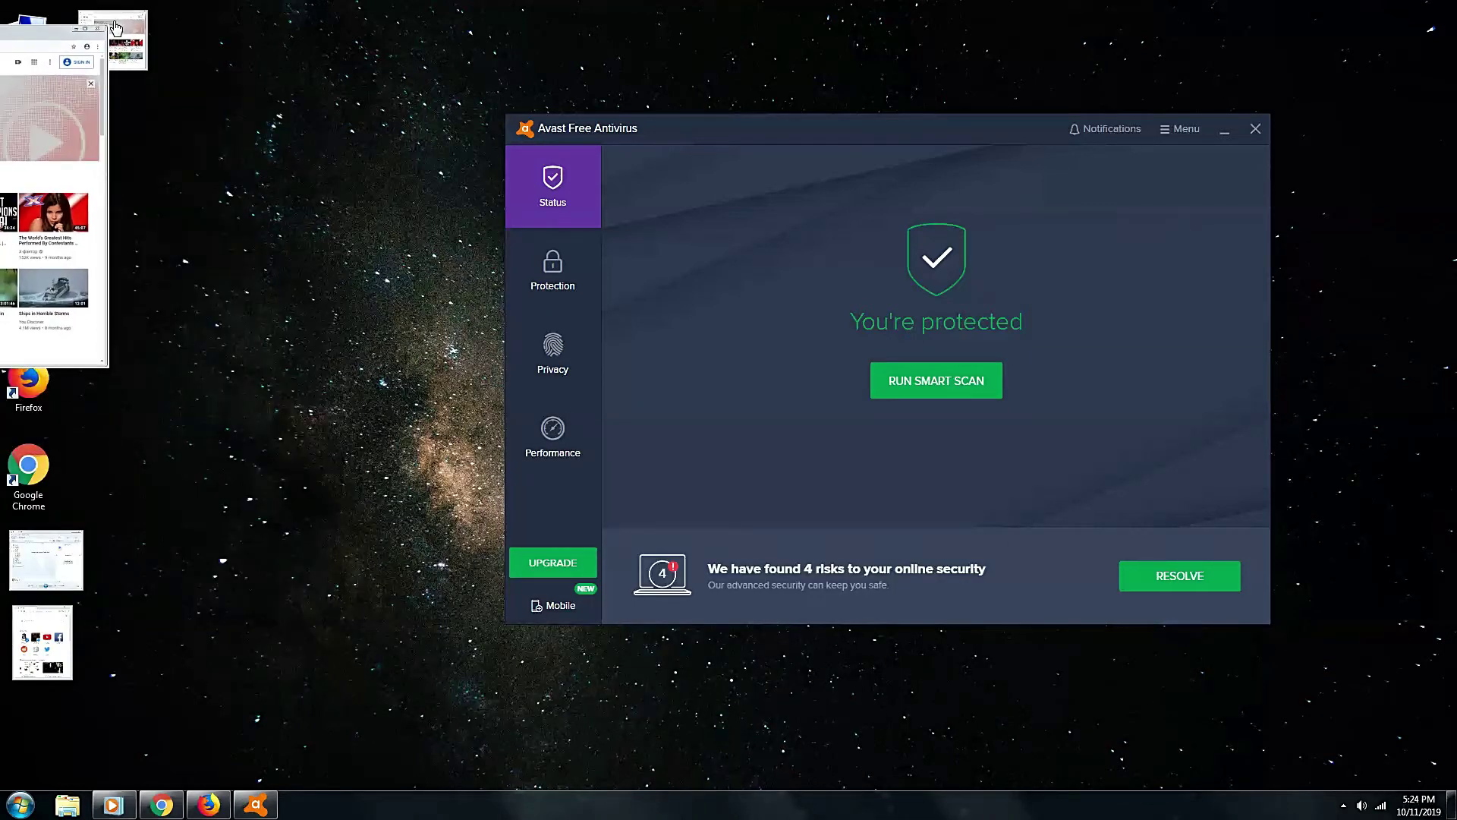
{"action": "mouse_move", "coordinate": [887, 122]}
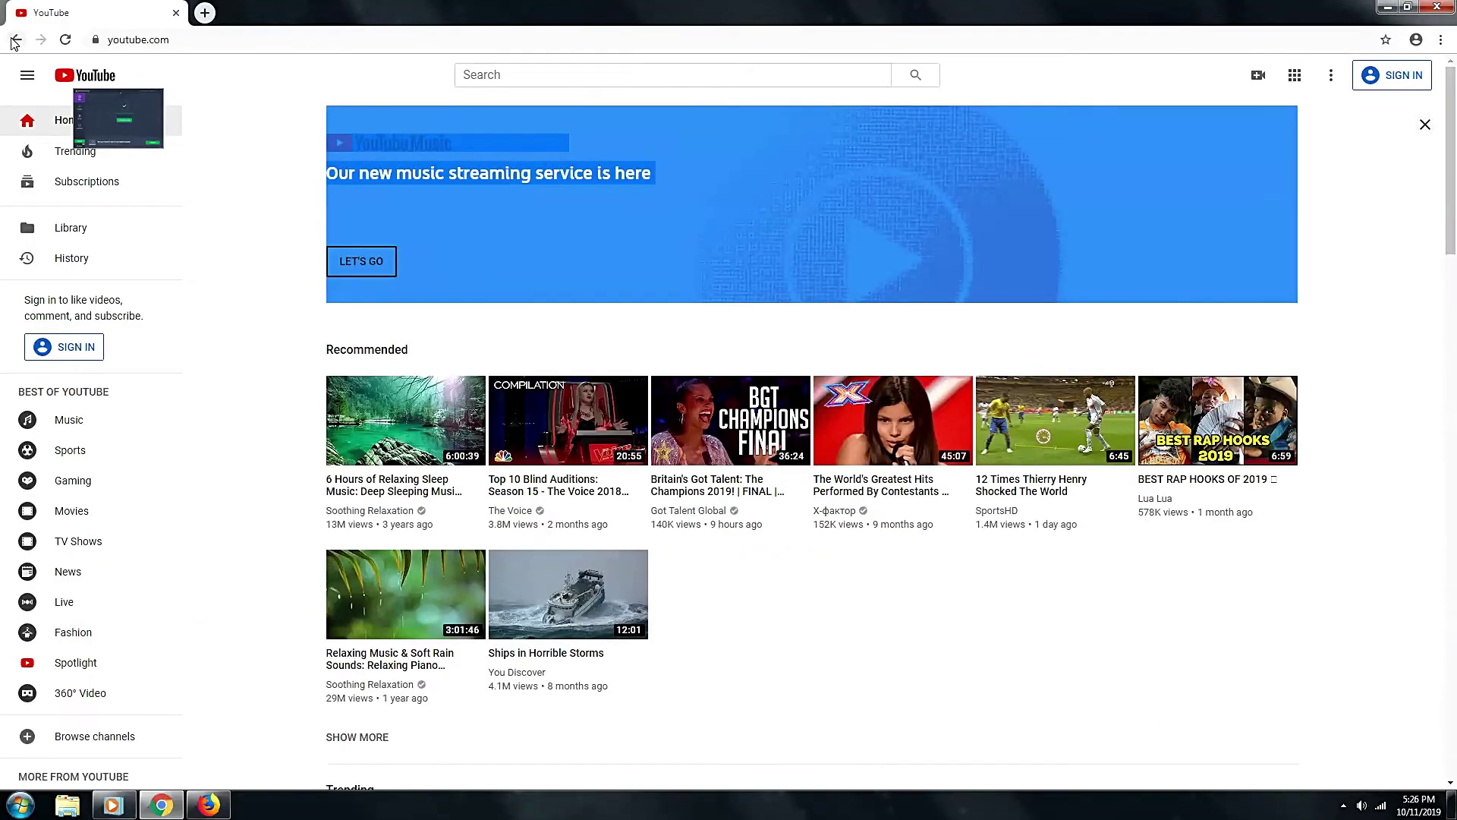
Step: Return to windowtop.info, scroll to the feature cards, and briefly highlight the Dark/Reading Mode description
{"action": "left_click", "coordinate": [15, 40]}
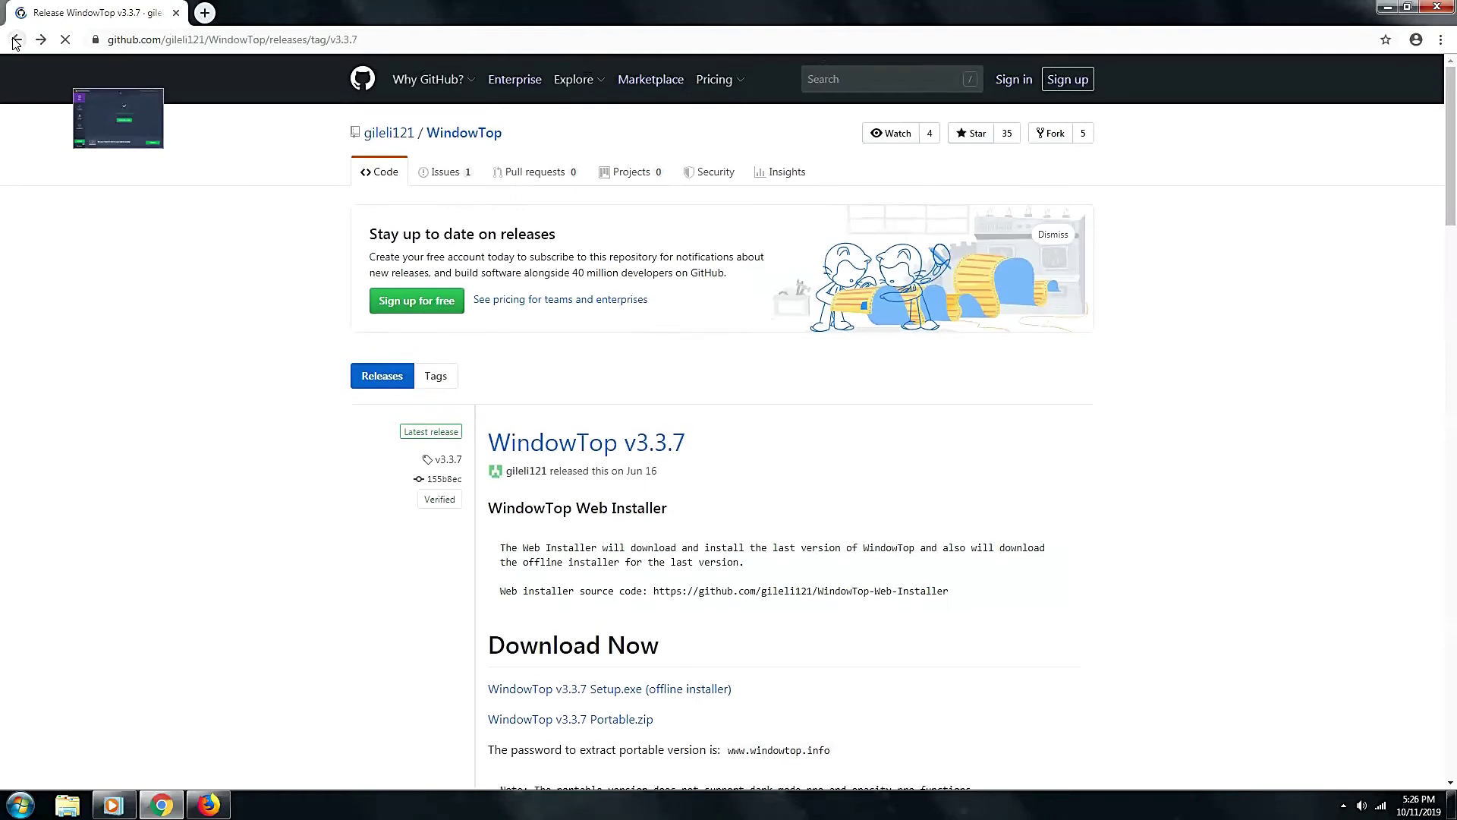
{"action": "left_click", "coordinate": [15, 39]}
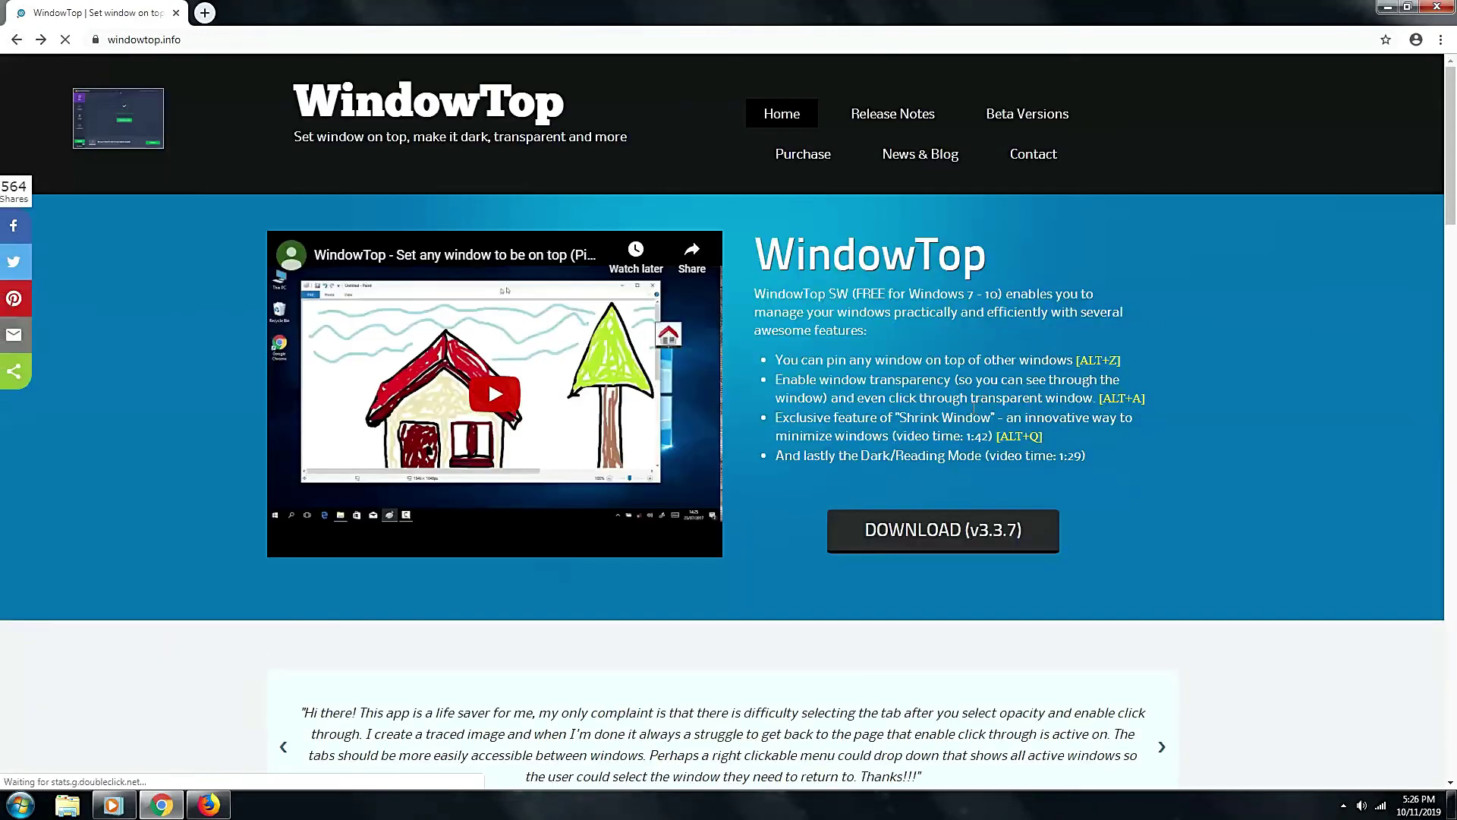
{"action": "scroll", "coordinate": [1319, 358], "scroll_direction": "down", "scroll_amount": 7}
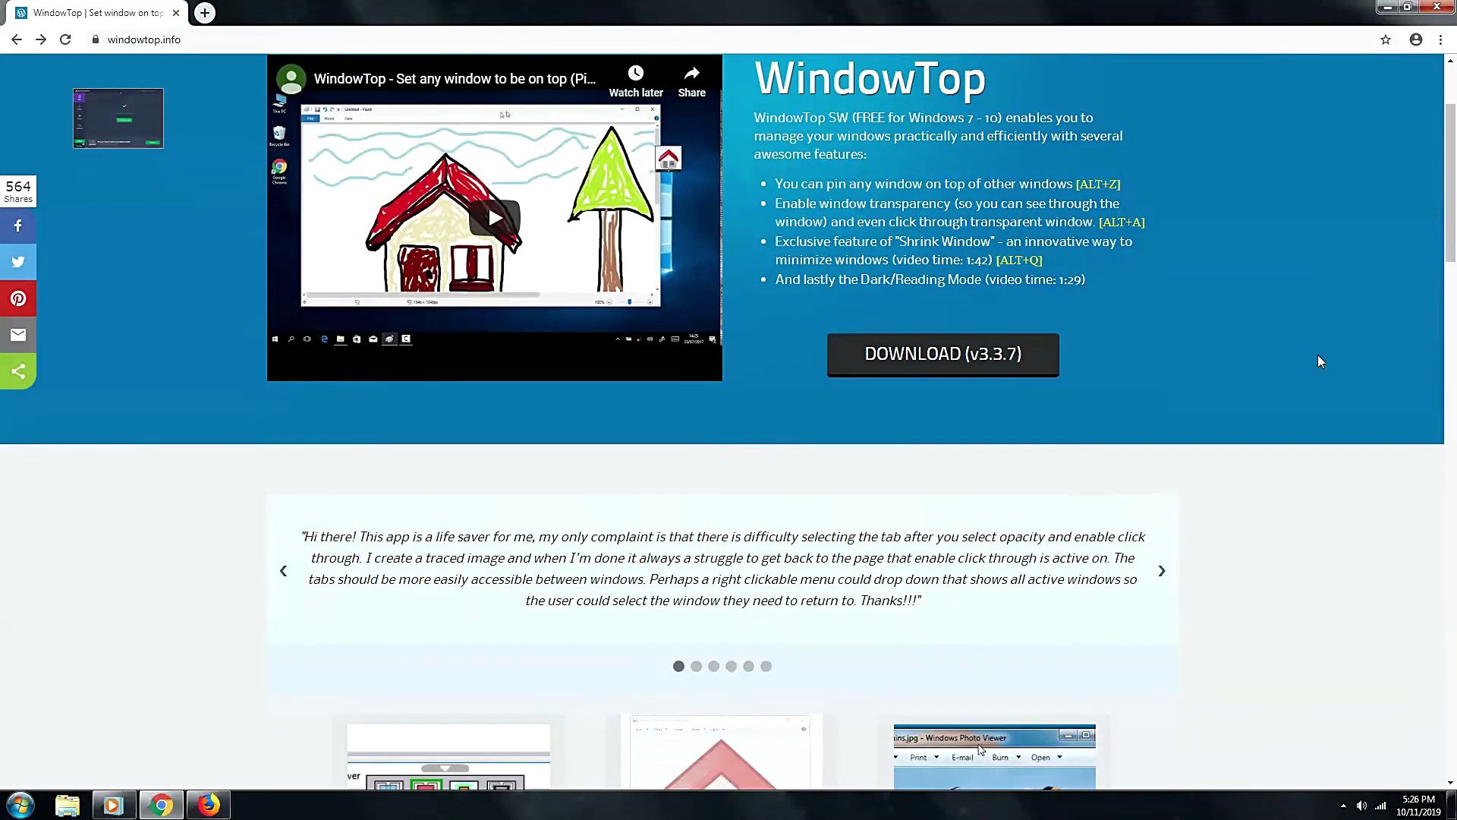
{"action": "scroll", "coordinate": [1319, 361], "scroll_direction": "down", "scroll_amount": 5}
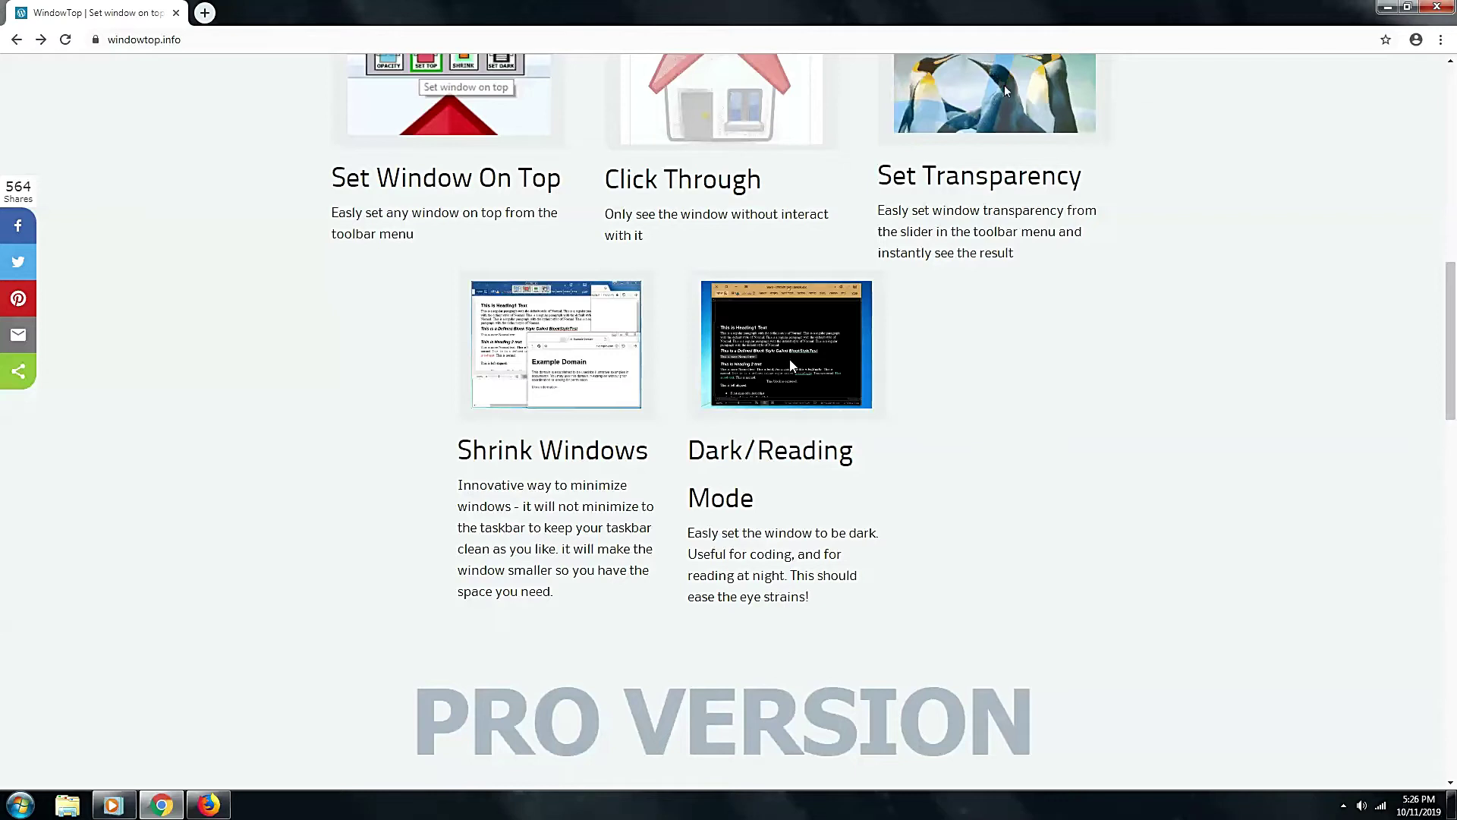
{"action": "left_click_drag", "start_coordinate": [687, 534], "coordinate": [687, 598]}
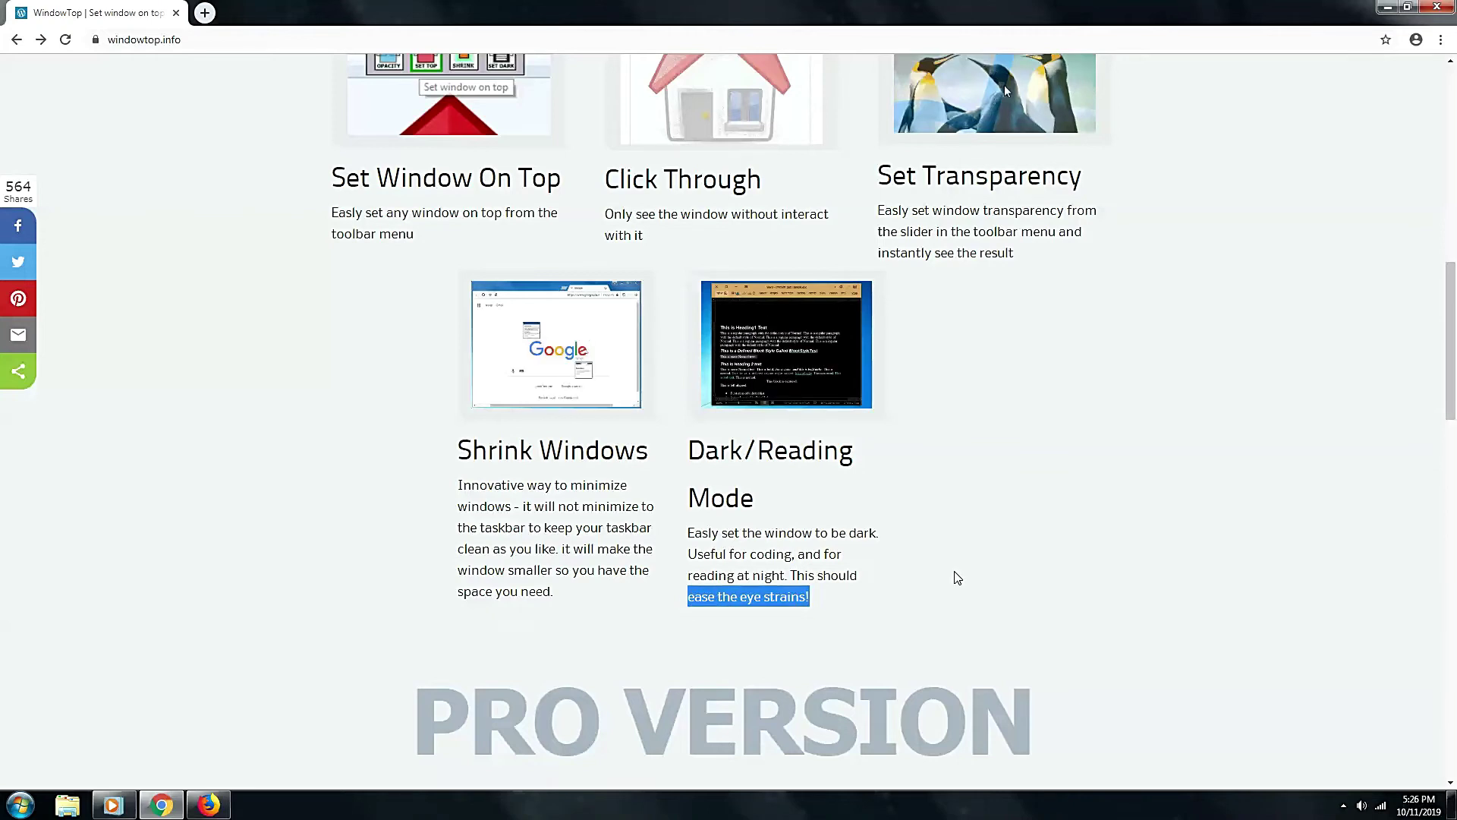
{"action": "left_click", "coordinate": [957, 578]}
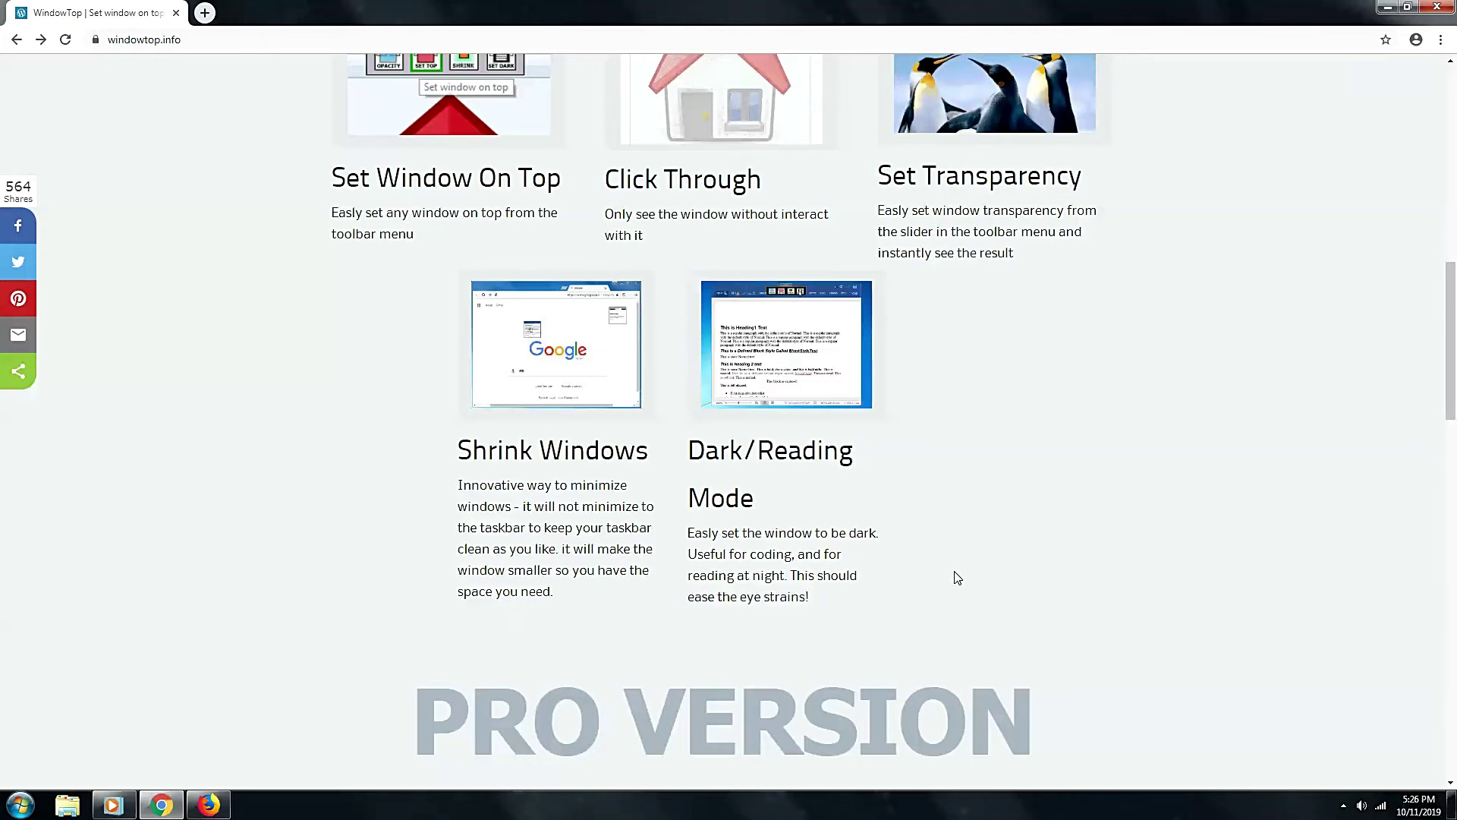
Step: Scroll the page back up and close the Avast Free Antivirus window
{"action": "scroll", "coordinate": [1041, 497], "scroll_direction": "up", "scroll_amount": 3}
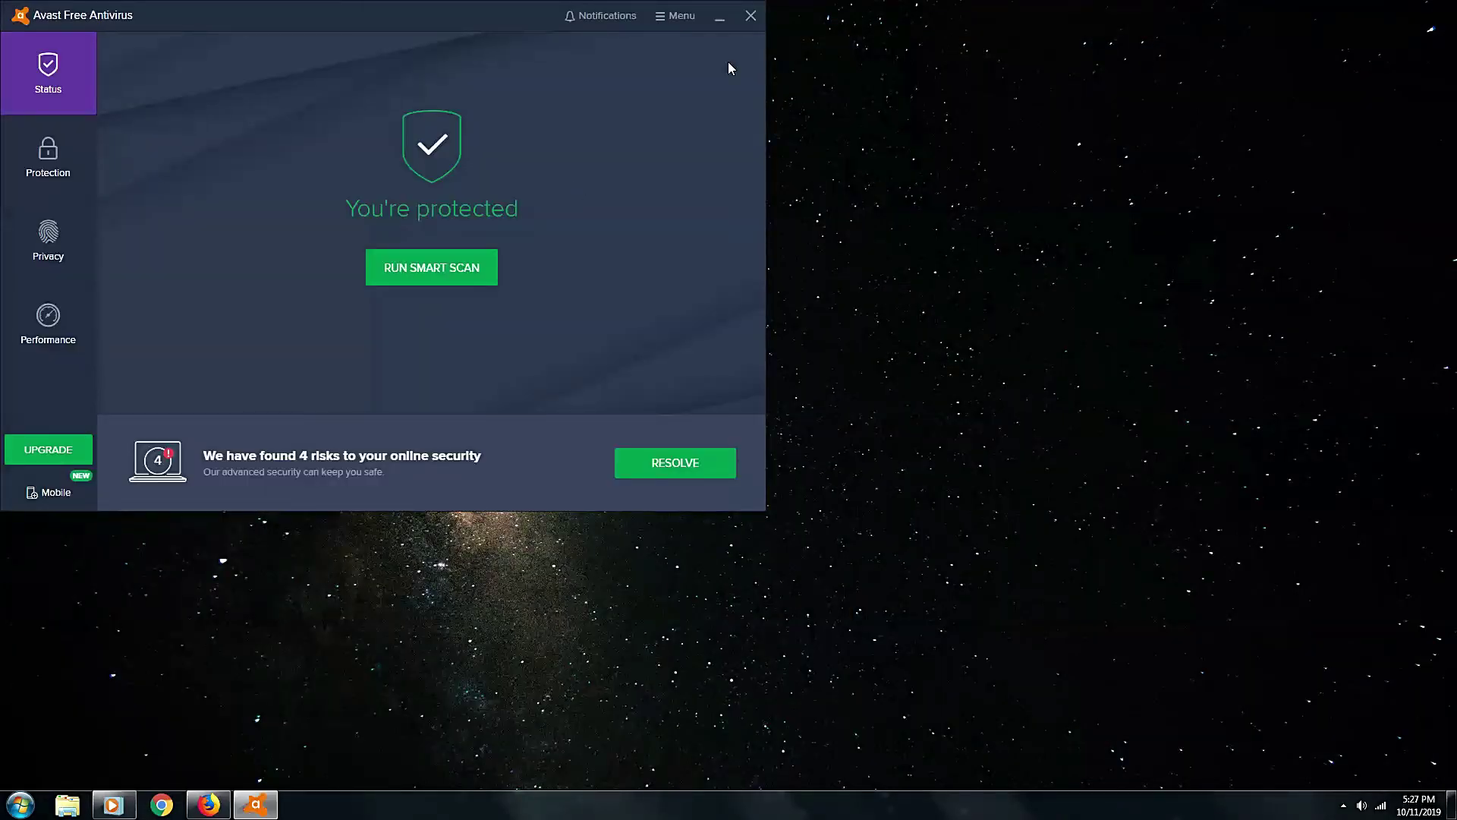
{"action": "left_click", "coordinate": [746, 17]}
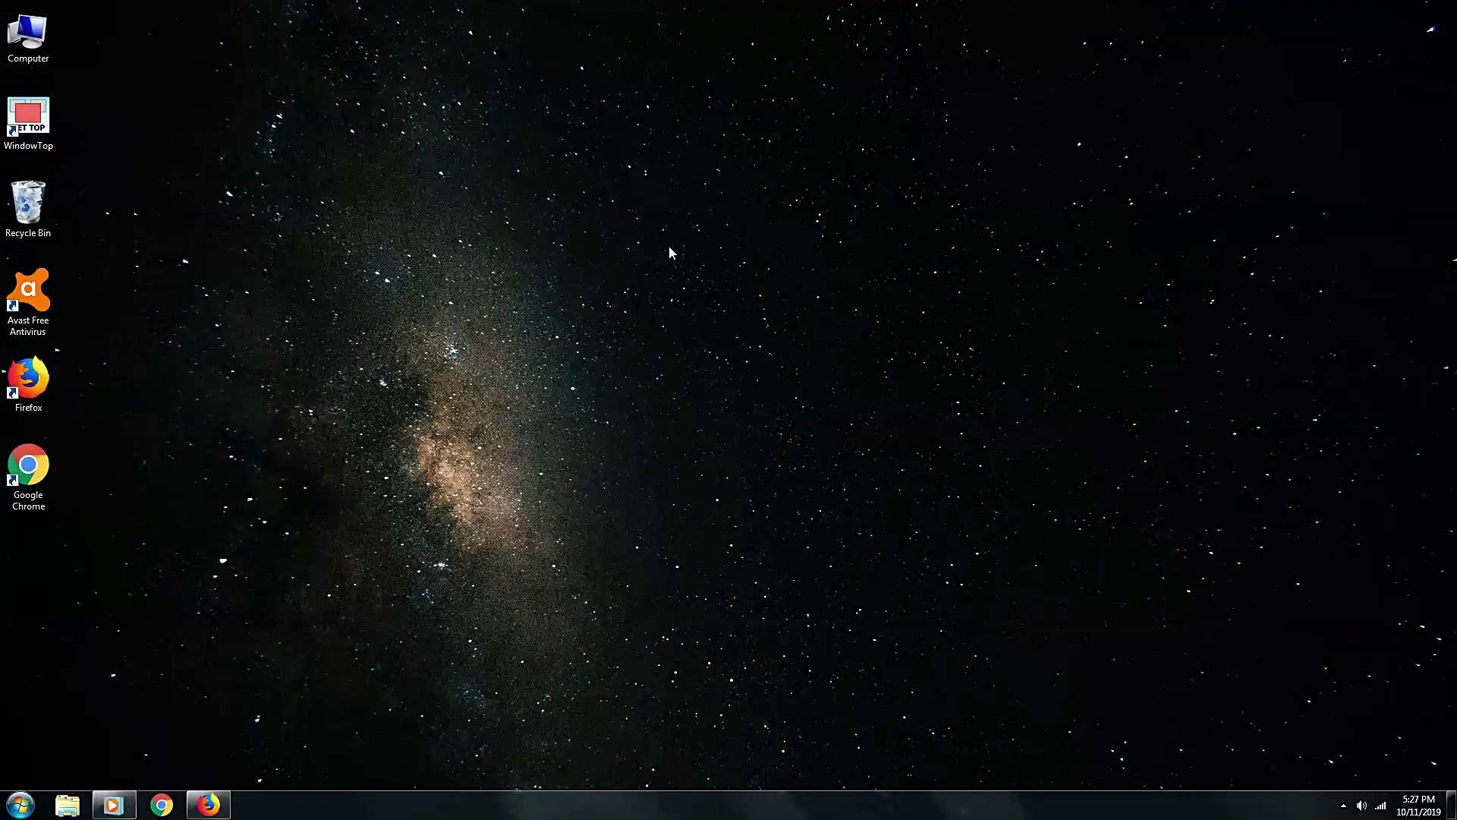